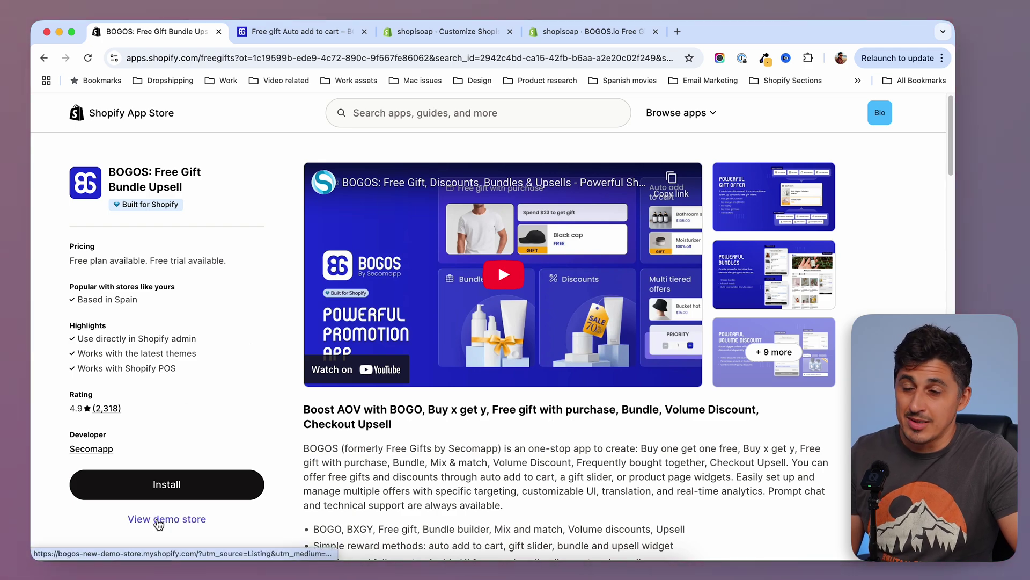
Switch to the BOGOS demo store's Free gift auto add collection and open the Free Gift offer-type menu.
left_click(294, 33)
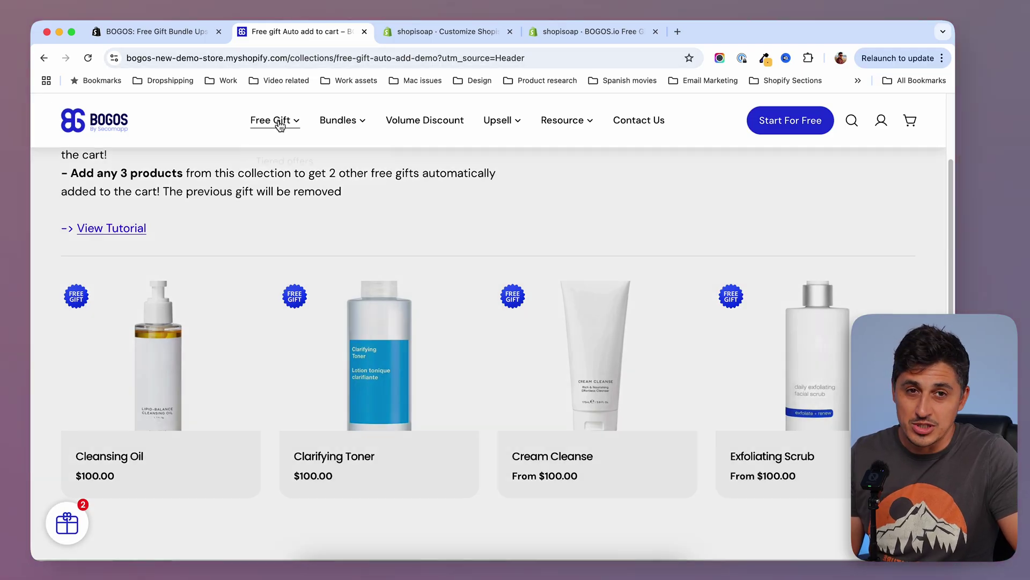
left_click(280, 123)
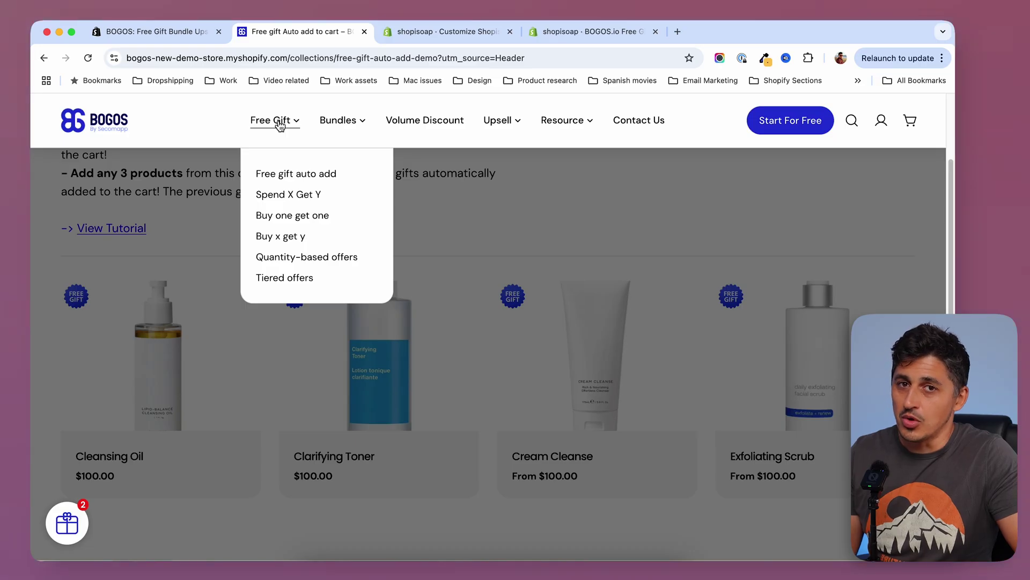
Browse the Free gift auto add collection and view the Cream Cleanse product page.
key("super+bracketleft")
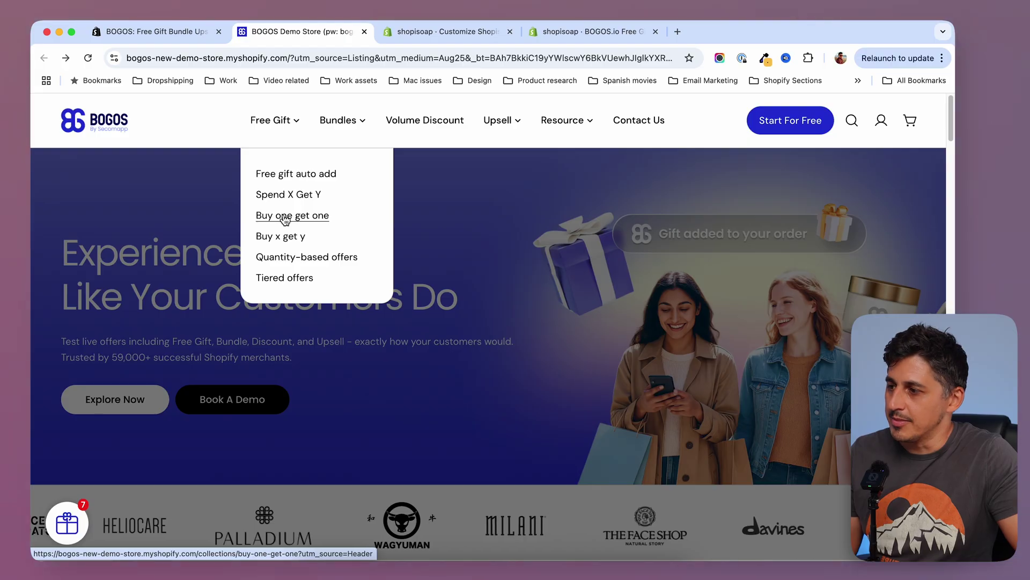
left_click(296, 176)
scroll(600, 231, "down", 1)
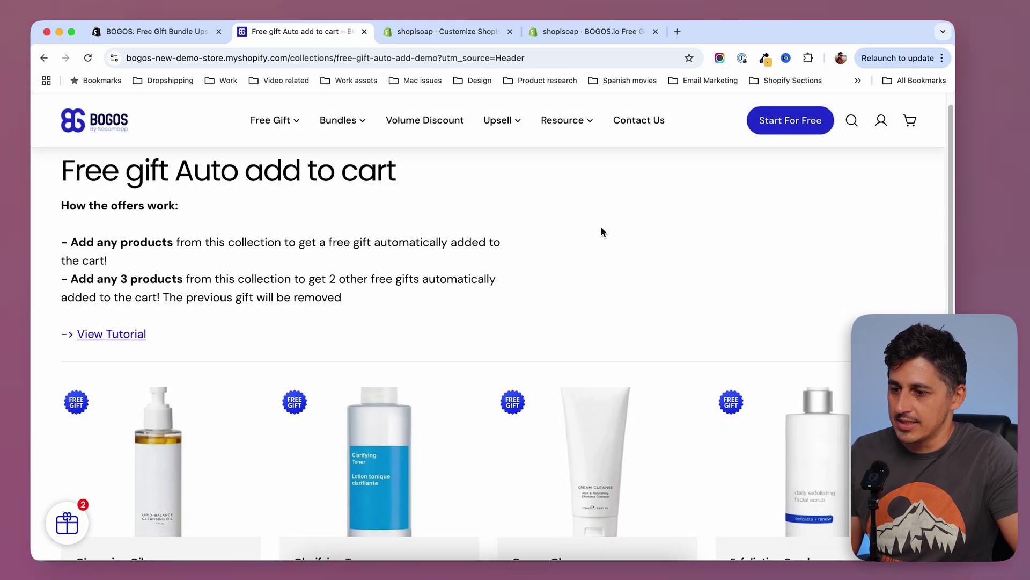
scroll(609, 226, "up", 1)
scroll(611, 241, "down", 3)
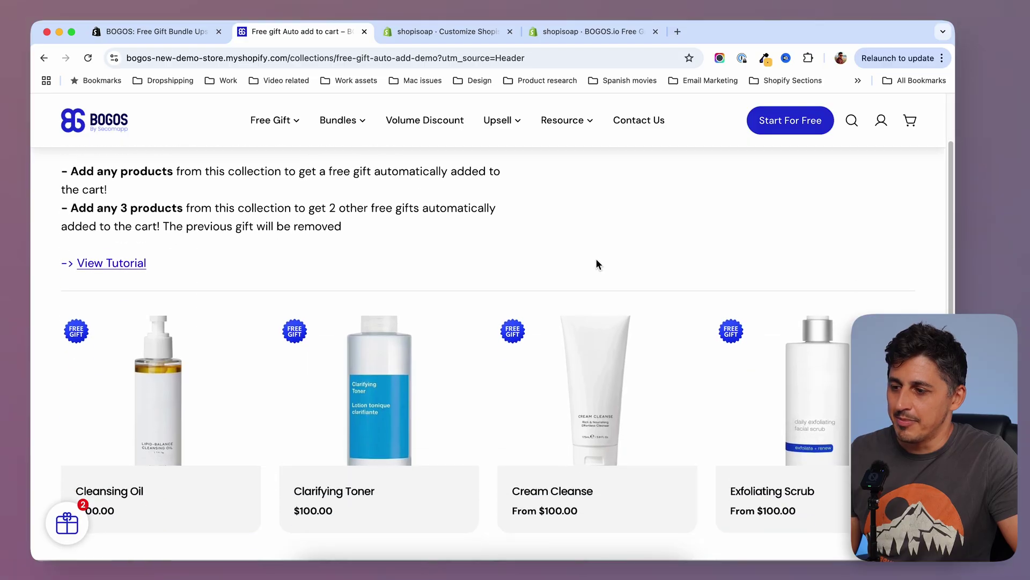
scroll(579, 304, "down", 3)
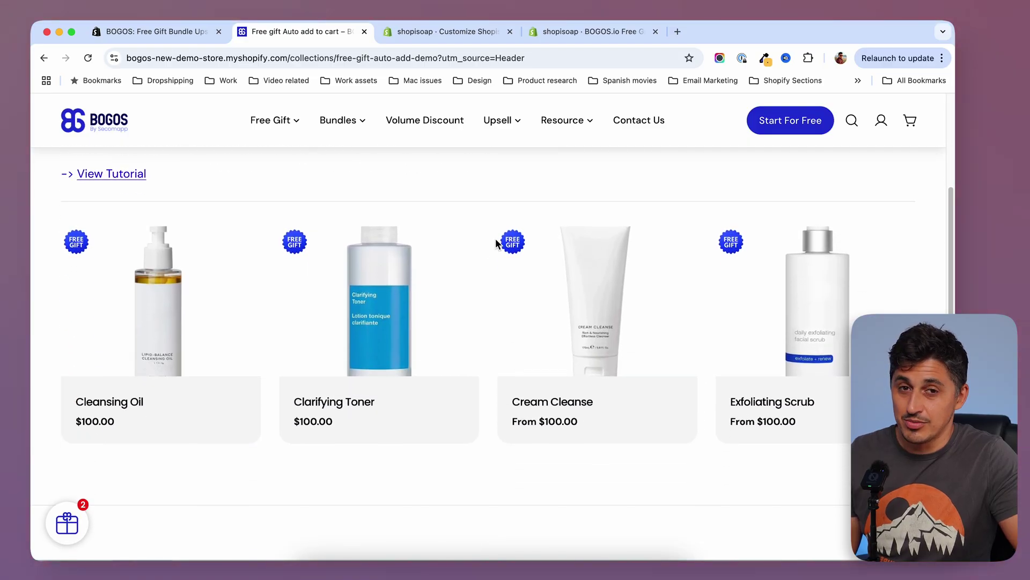
mouse_move(536, 246)
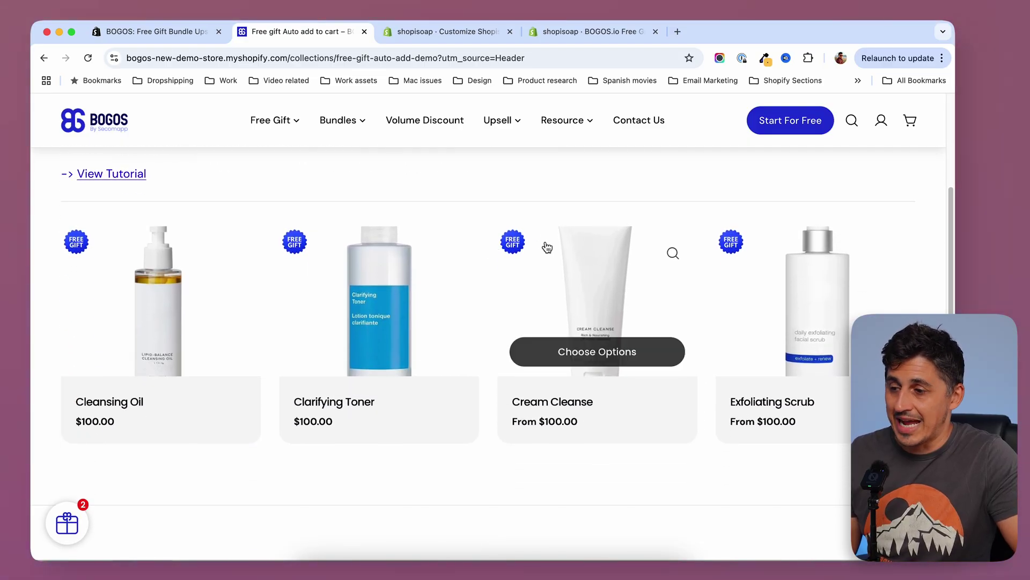
left_click(601, 261)
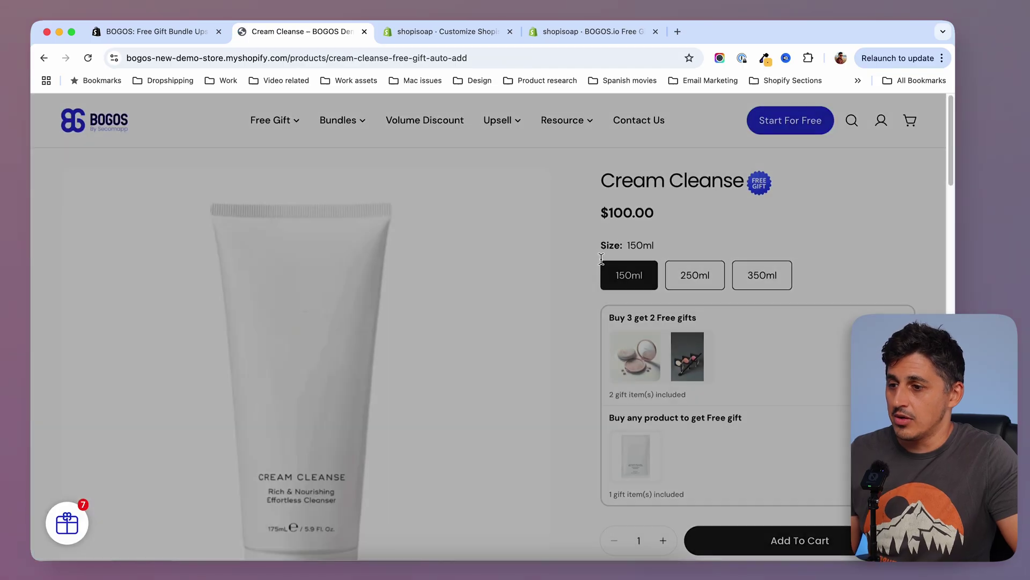
left_click(44, 58)
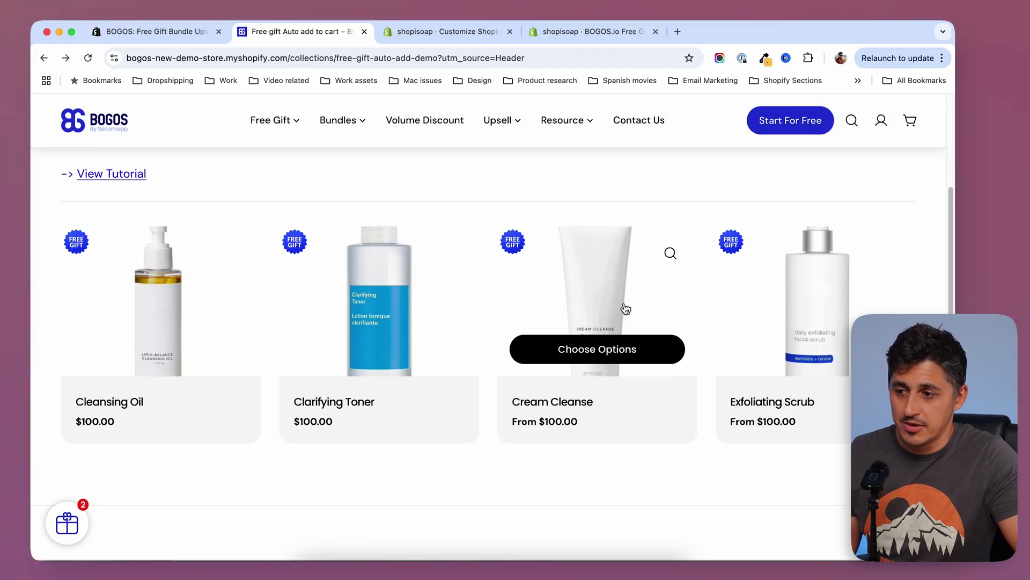
Add Cream Cleanse 250ml to the cart, raise it to 2, then remove it and close the cart.
left_click(603, 360)
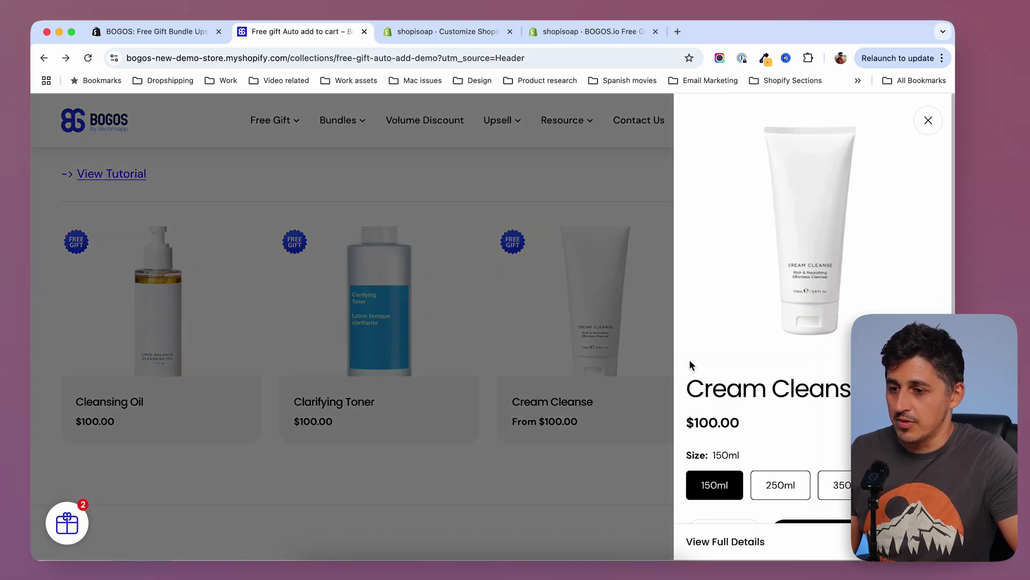
left_click(794, 448)
left_click(834, 488)
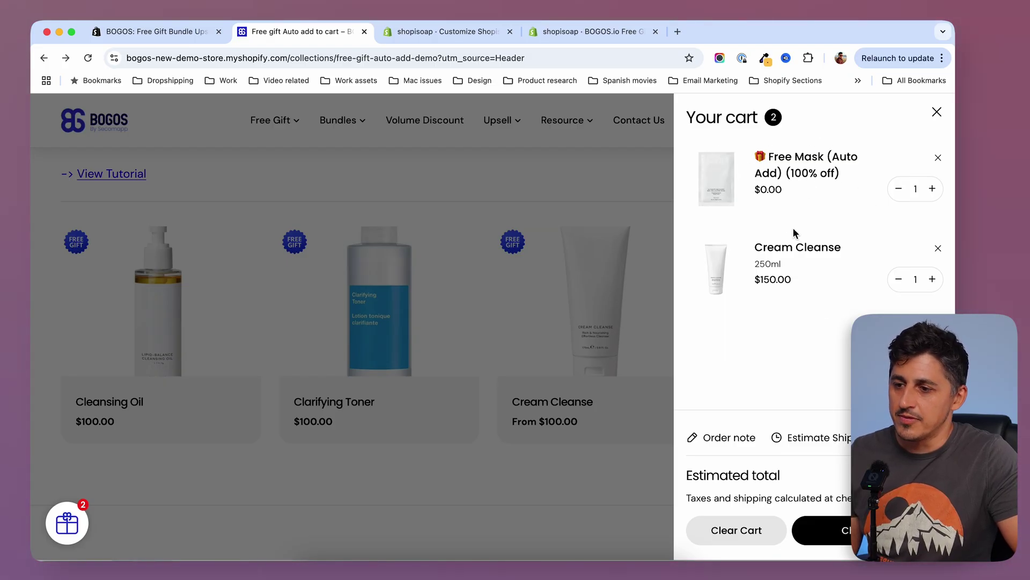
left_click(932, 279)
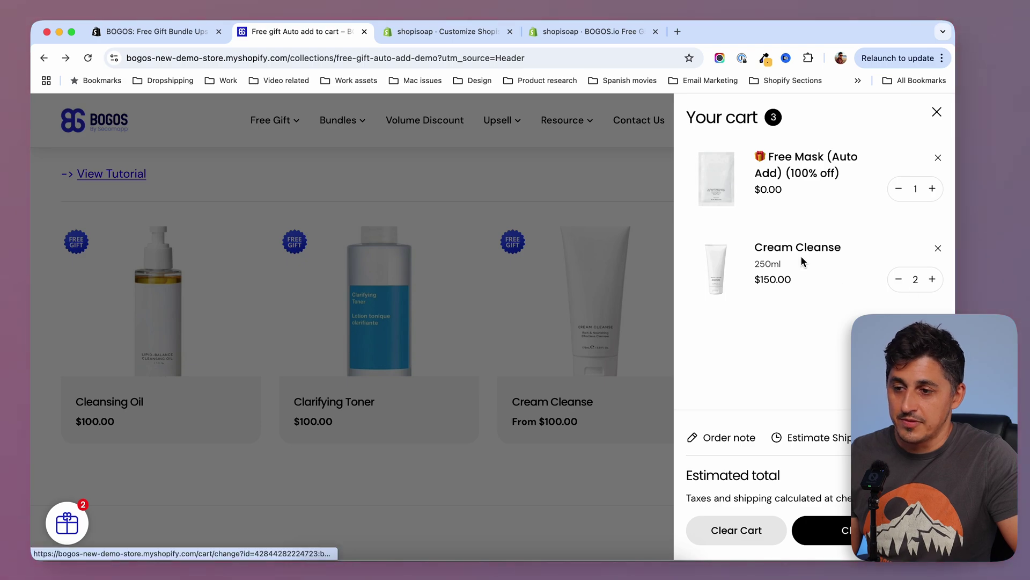
left_click(937, 250)
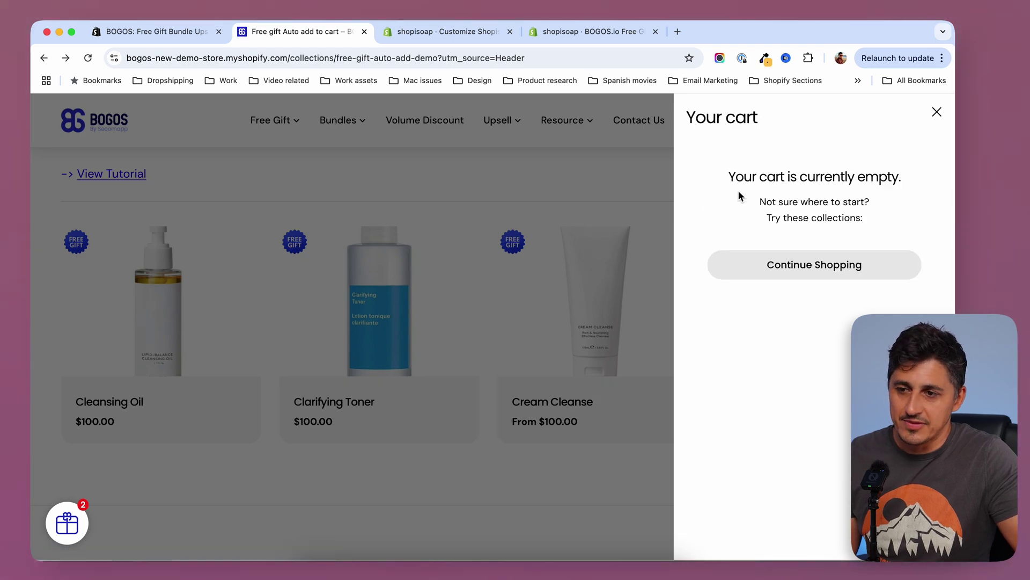
left_click(609, 187)
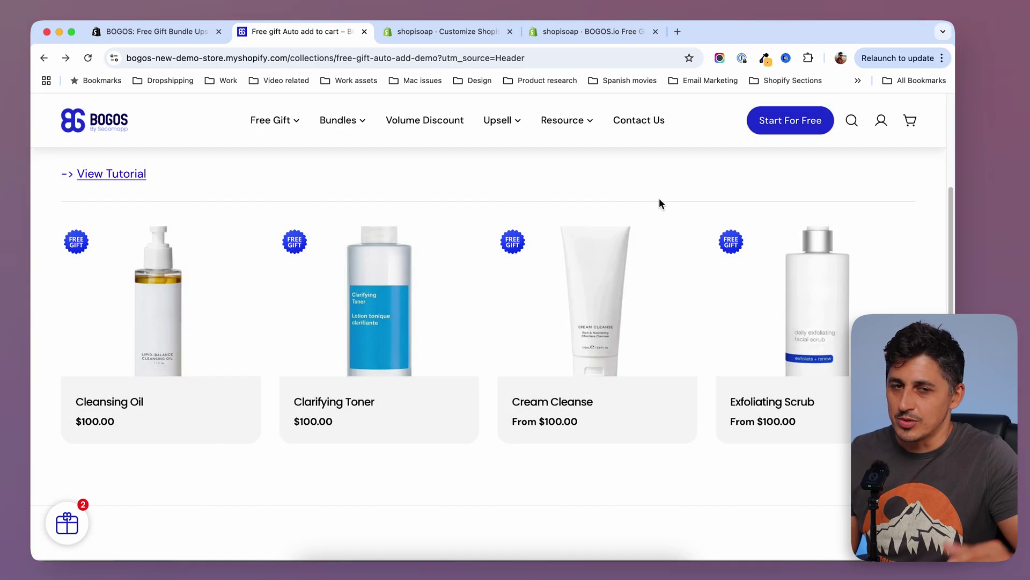
scroll(500, 162, "down", 1)
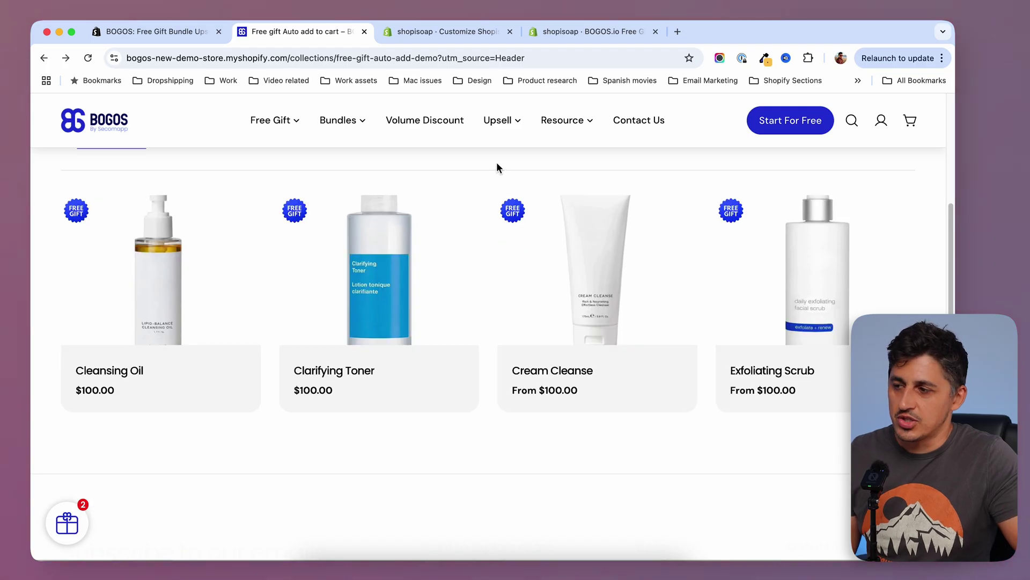
scroll(318, 141, "up", 1)
left_click(275, 121)
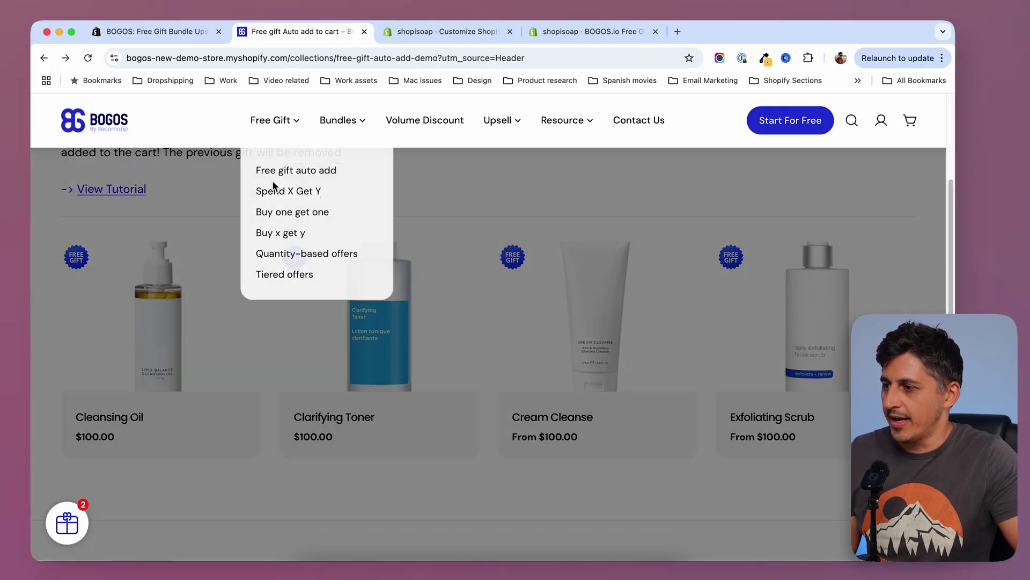
From the Spend X Get Y collection, add two BHA Liquid Exfoliants to the cart.
left_click(293, 195)
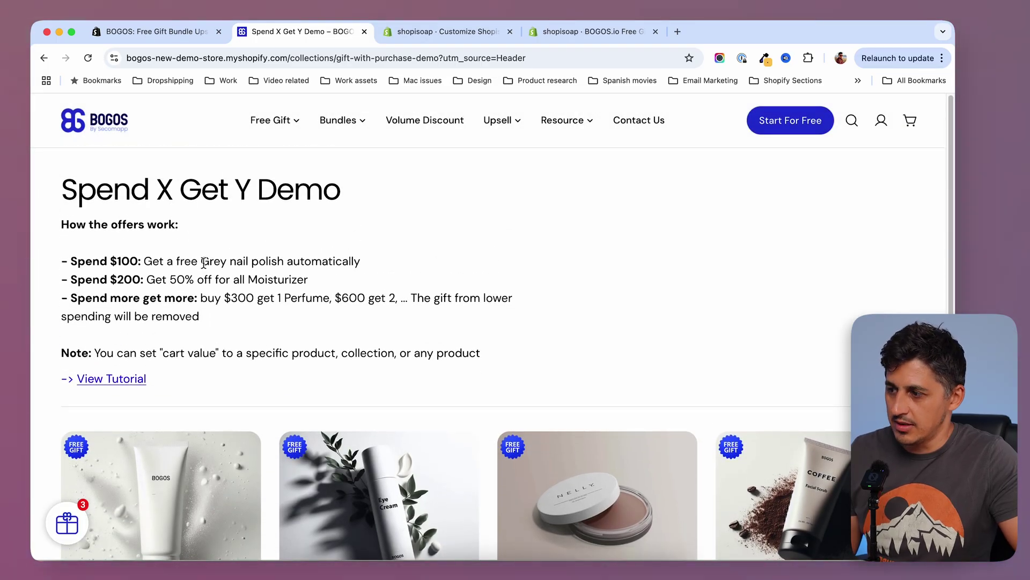
scroll(485, 257, "down", 5)
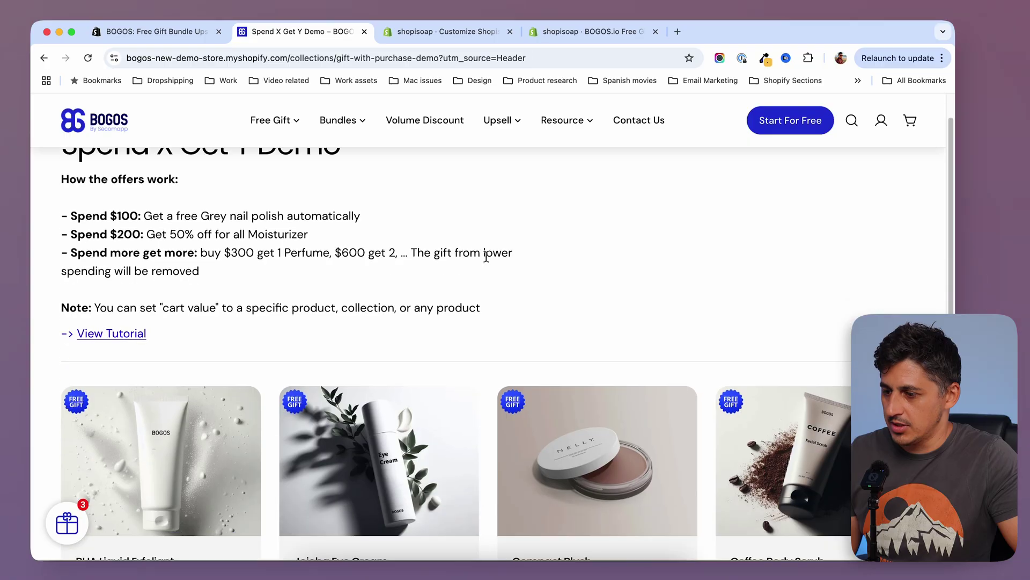
left_click(161, 247)
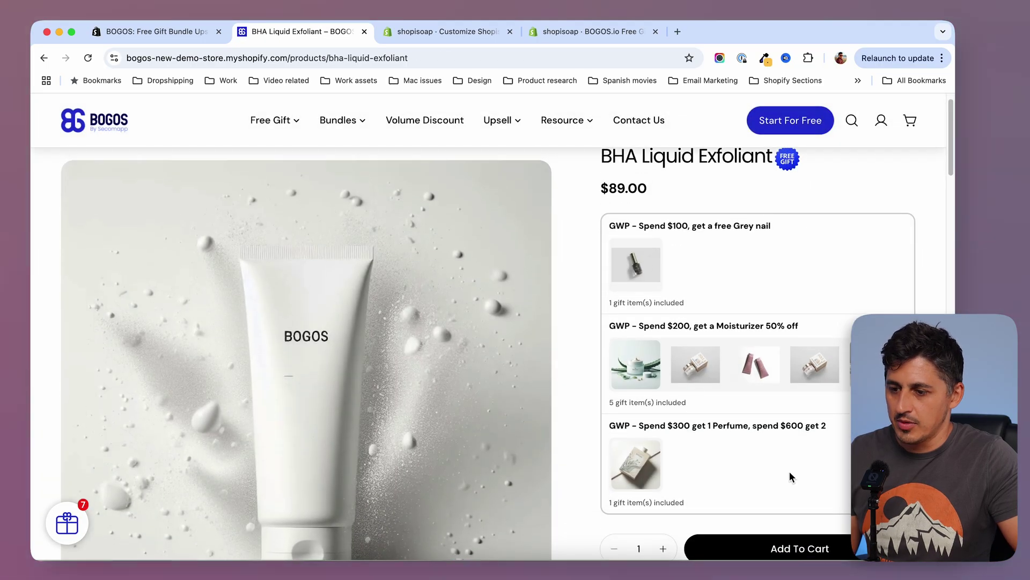
scroll(782, 437, "down", 2)
left_click(813, 463)
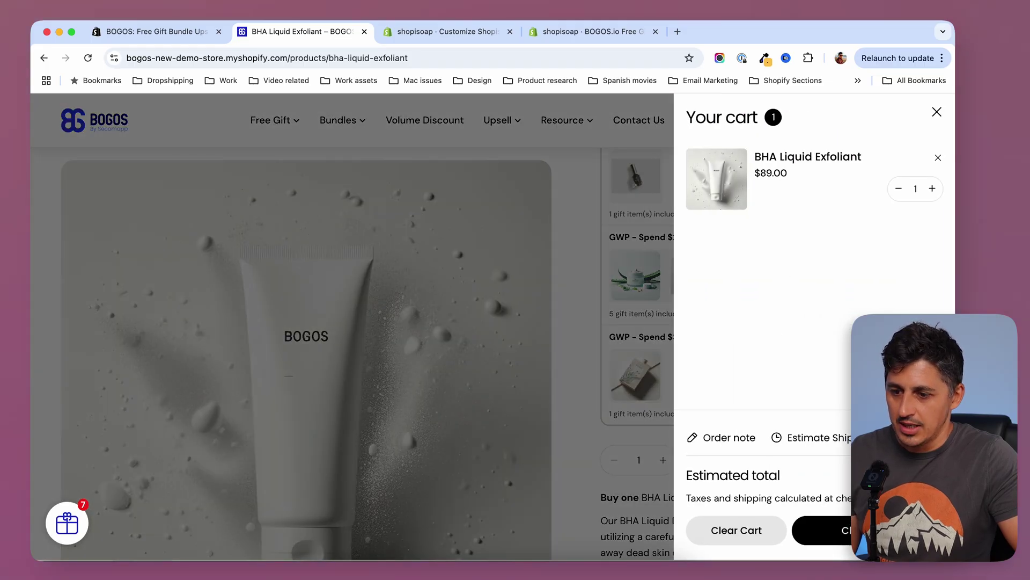
left_click(932, 188)
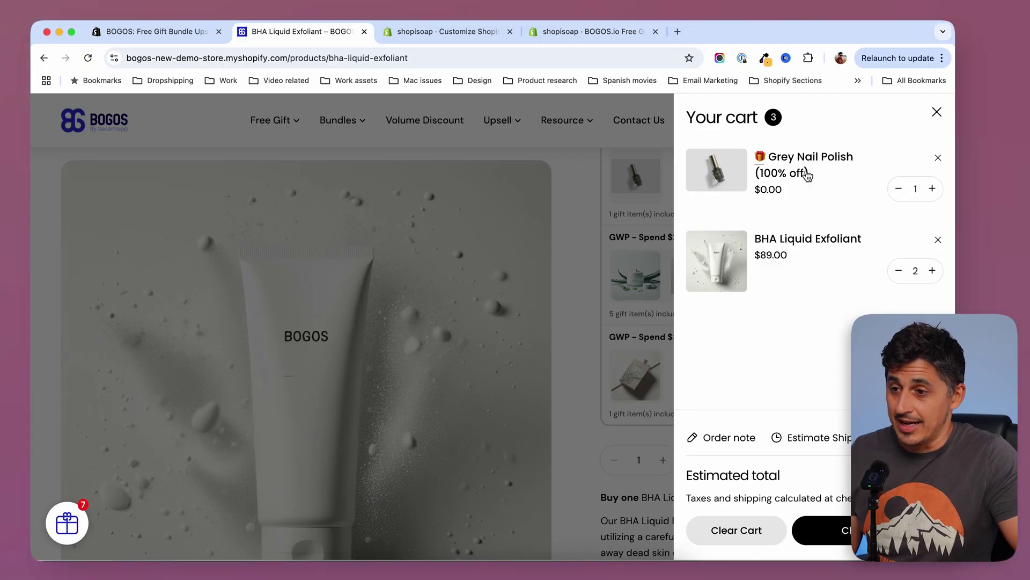
left_click(442, 138)
In Buy one get one, remove the Grey Nail Polish, add the Skincare Set, then remove its paid line.
mouse_move(276, 121)
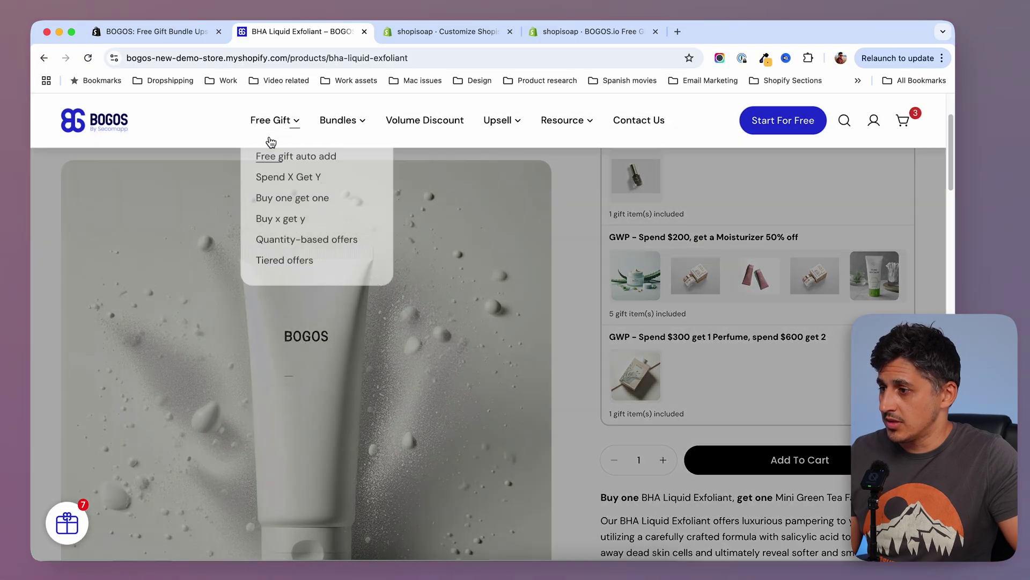
left_click(292, 220)
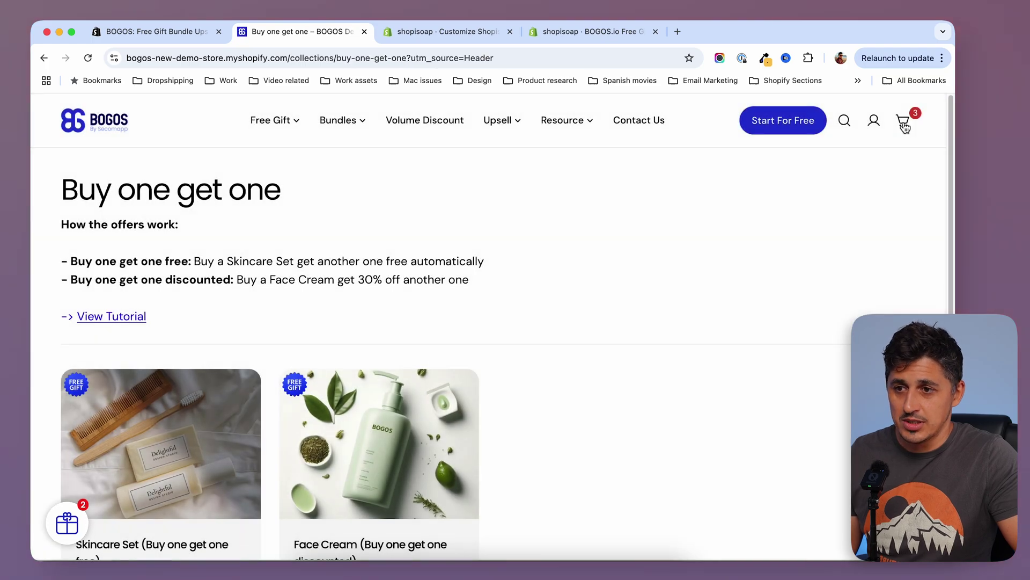
left_click(904, 121)
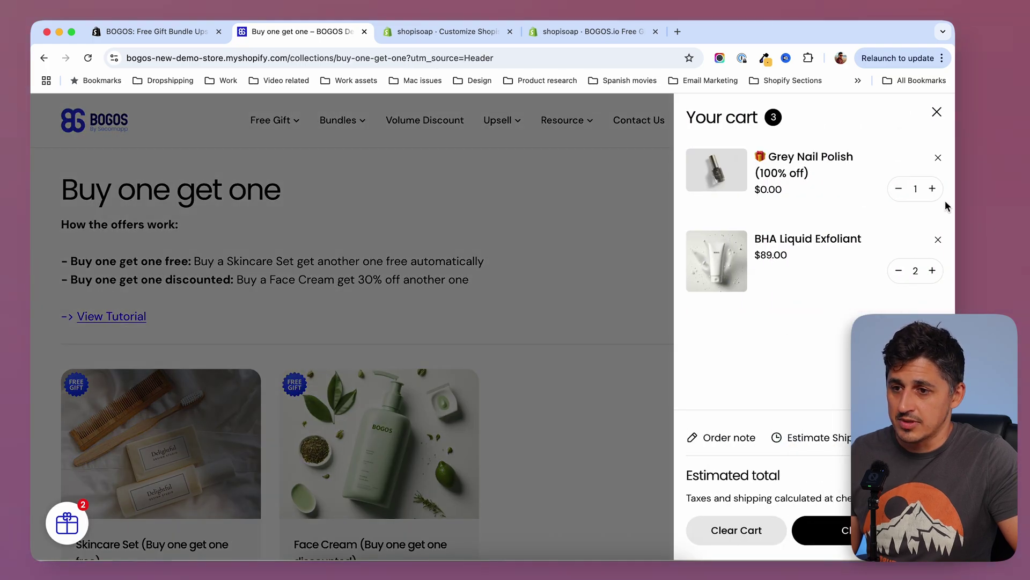
left_click(939, 158)
left_click(610, 244)
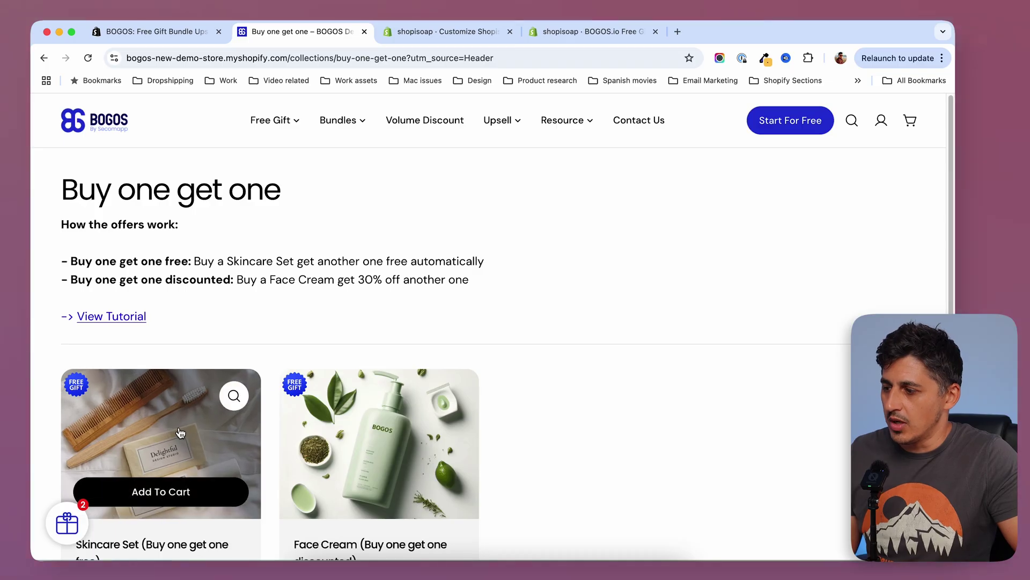
left_click(179, 500)
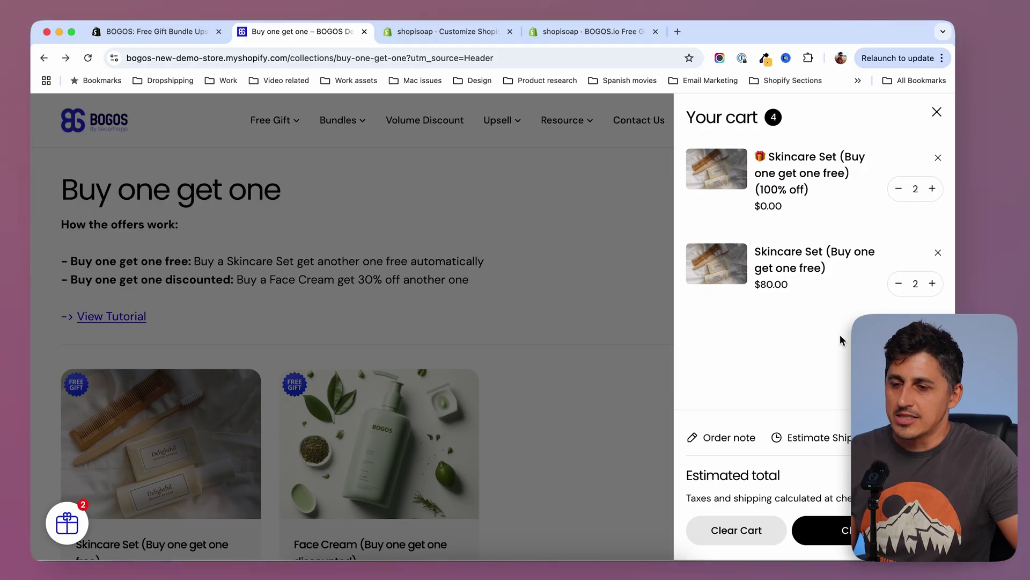
left_click(940, 255)
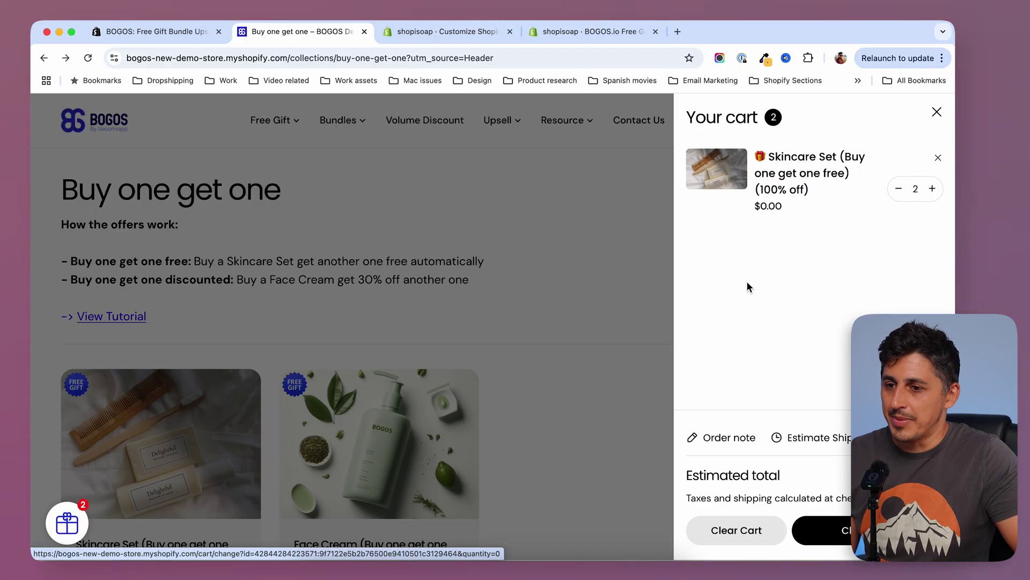
Start a new Gift offer from All offers in the BOGOS.io Free Gift app.
key("ctrl+Tab")
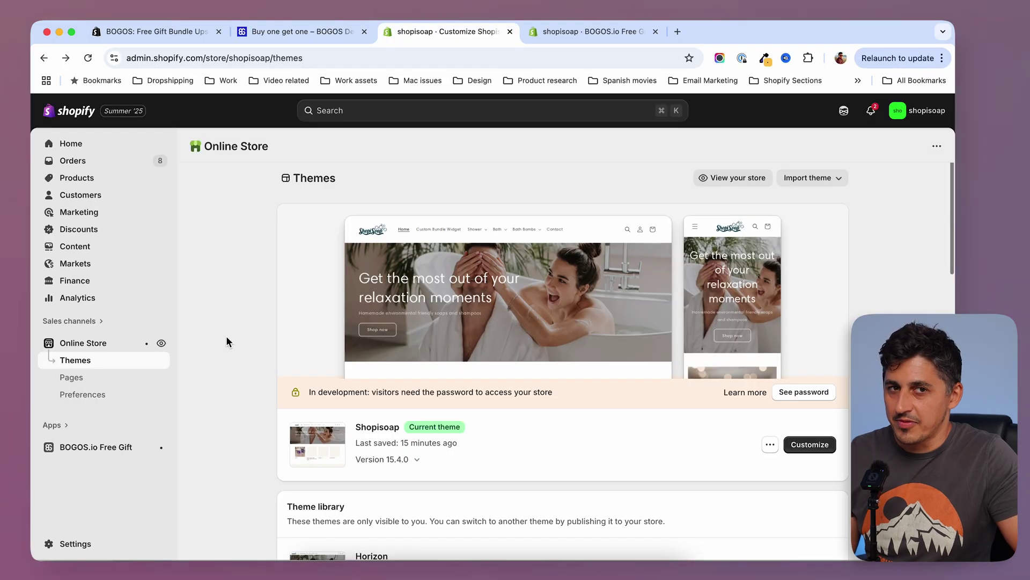
left_click(90, 456)
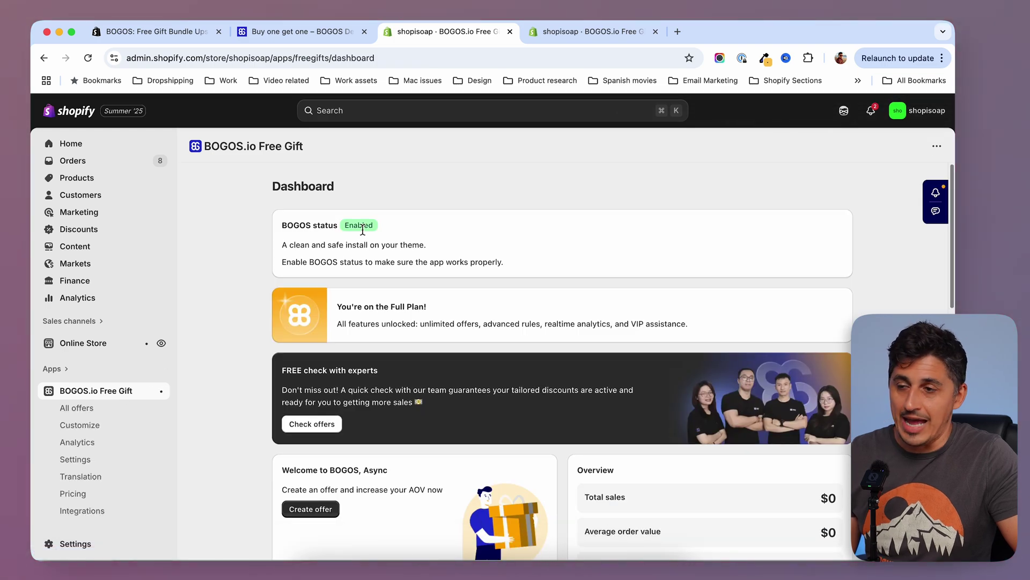
scroll(271, 273, "down", 3)
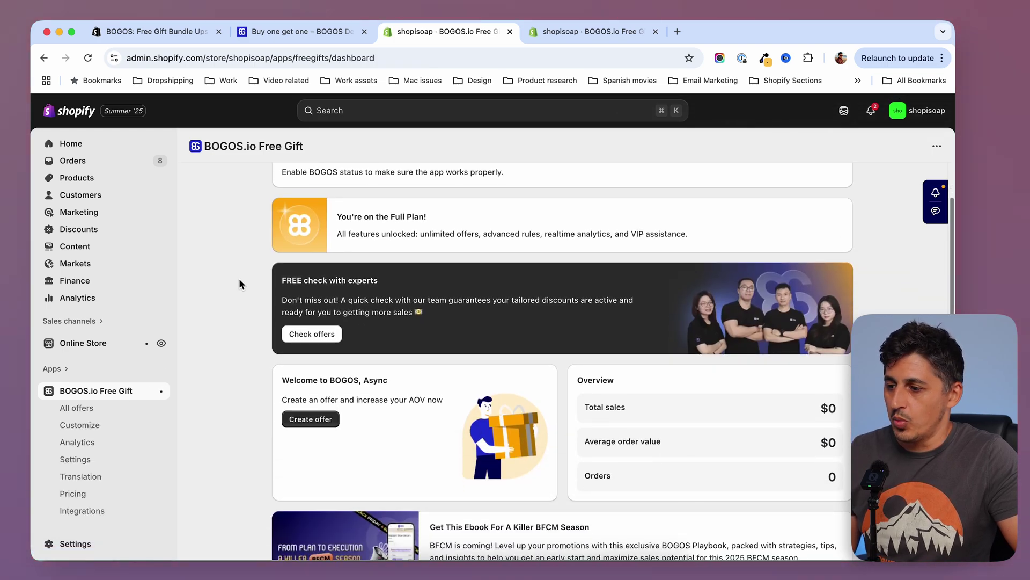
left_click(89, 413)
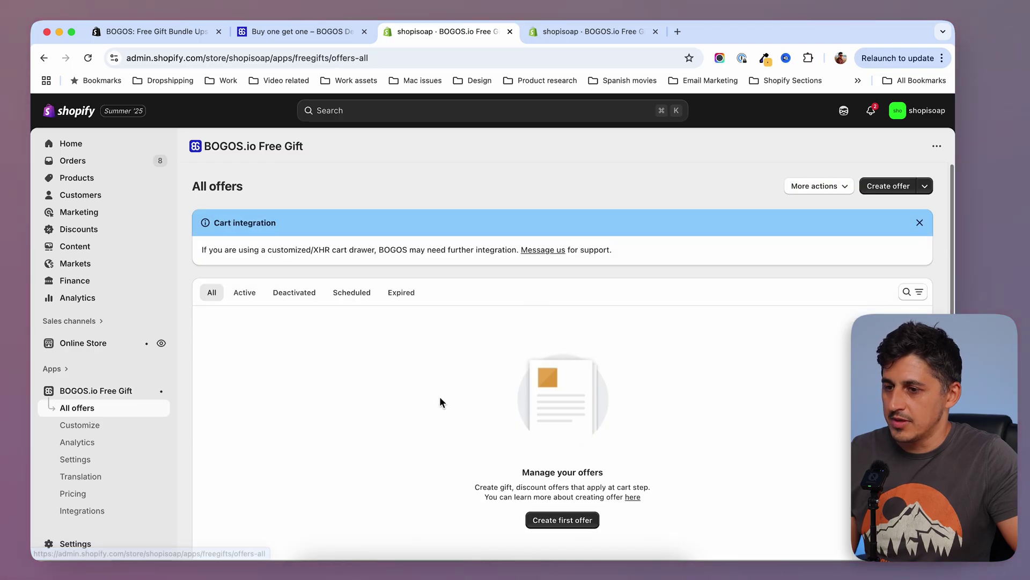
left_click(886, 187)
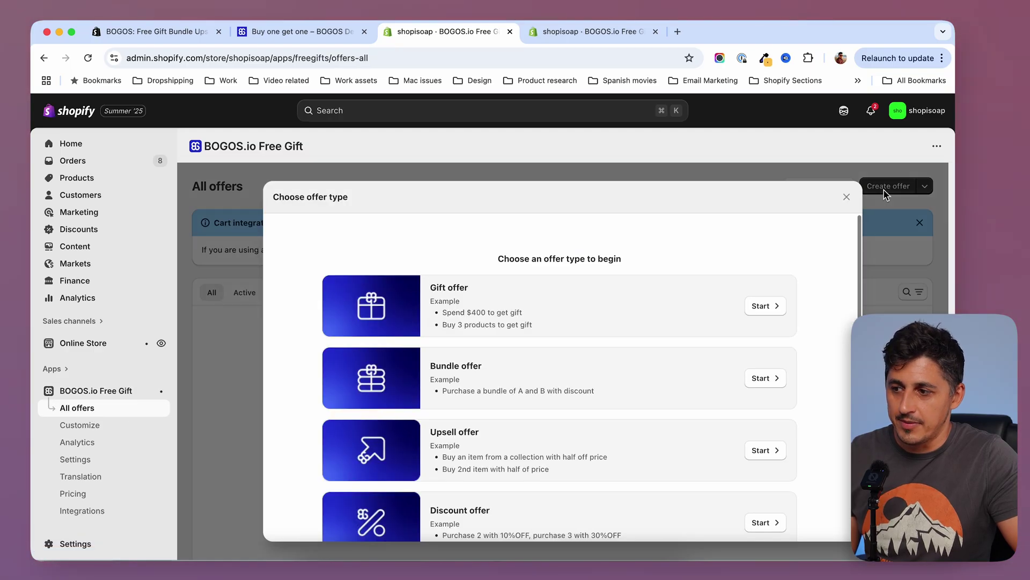
scroll(445, 328, "down", 2)
scroll(452, 335, "up", 2)
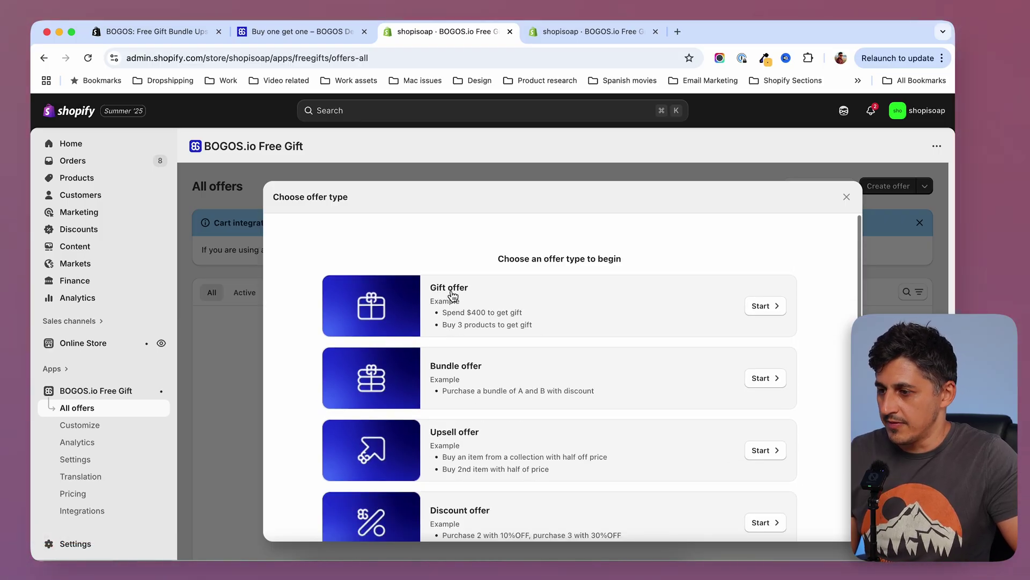
left_click(762, 307)
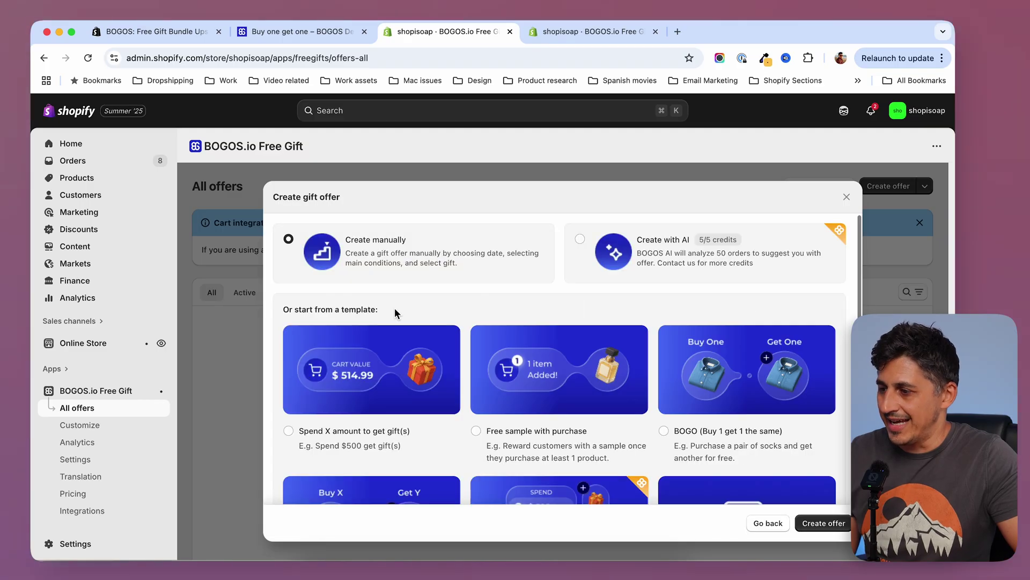
Create an offer from the Spend X amount template titled 'Spend $50 to Get a FREE Gift!'.
scroll(466, 296, "down", 2)
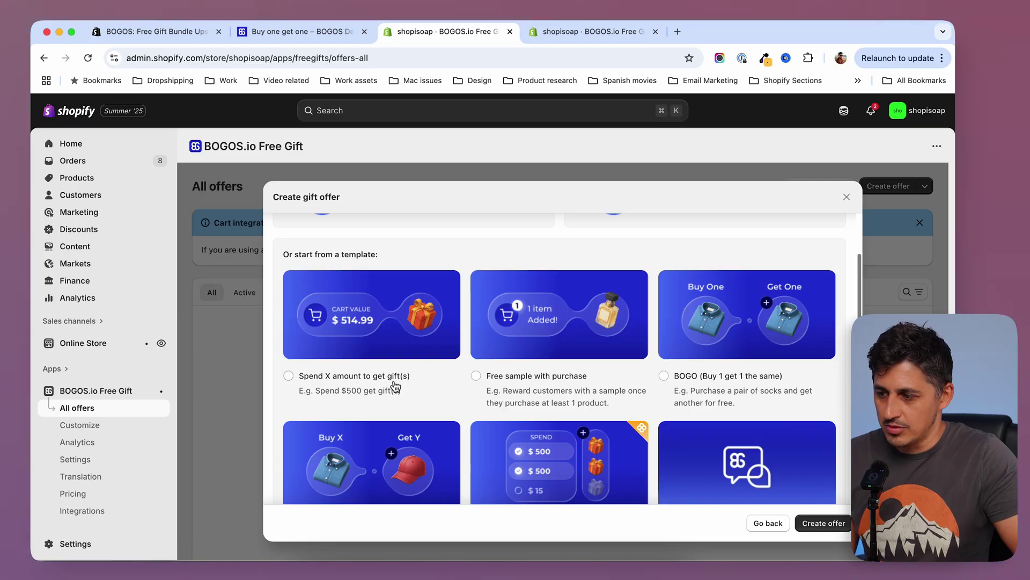
left_click(348, 374)
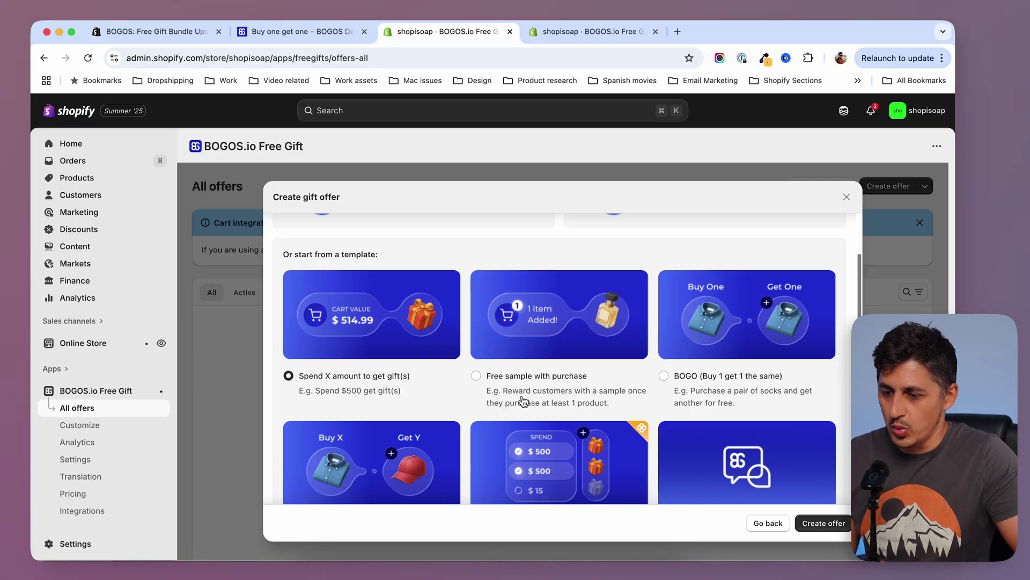
left_click(824, 523)
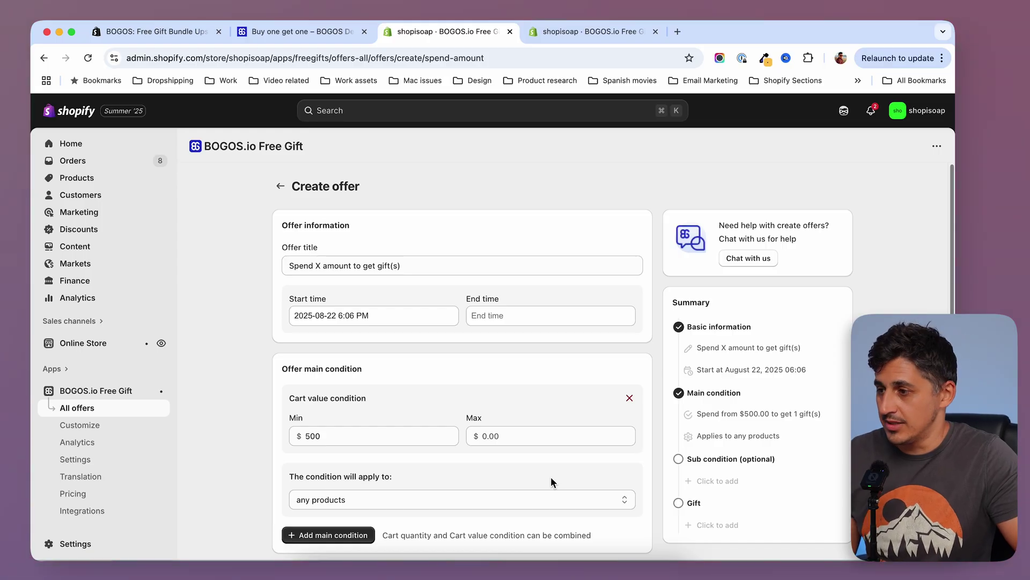
left_click(367, 265)
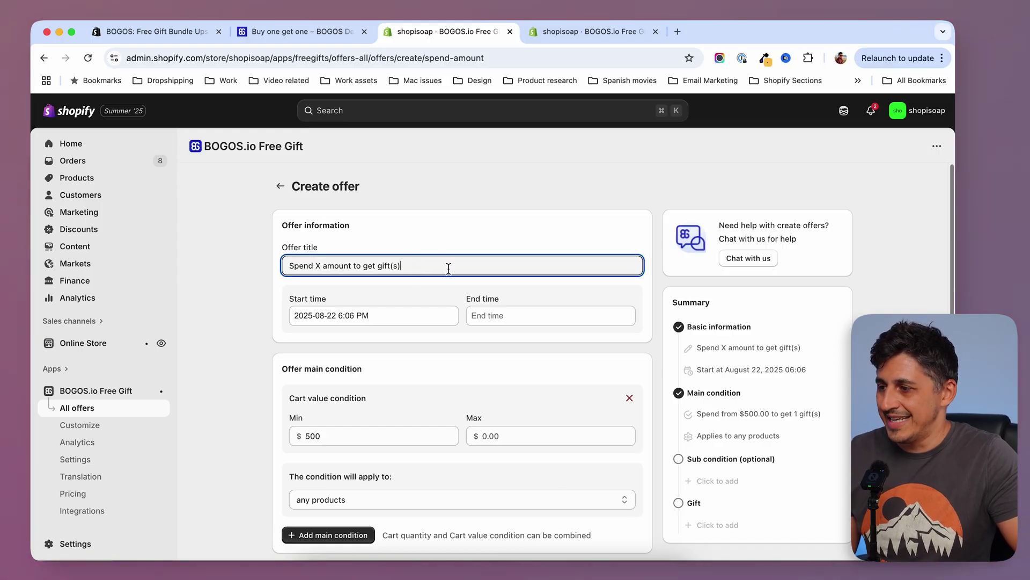
left_click_drag(449, 266, 254, 266)
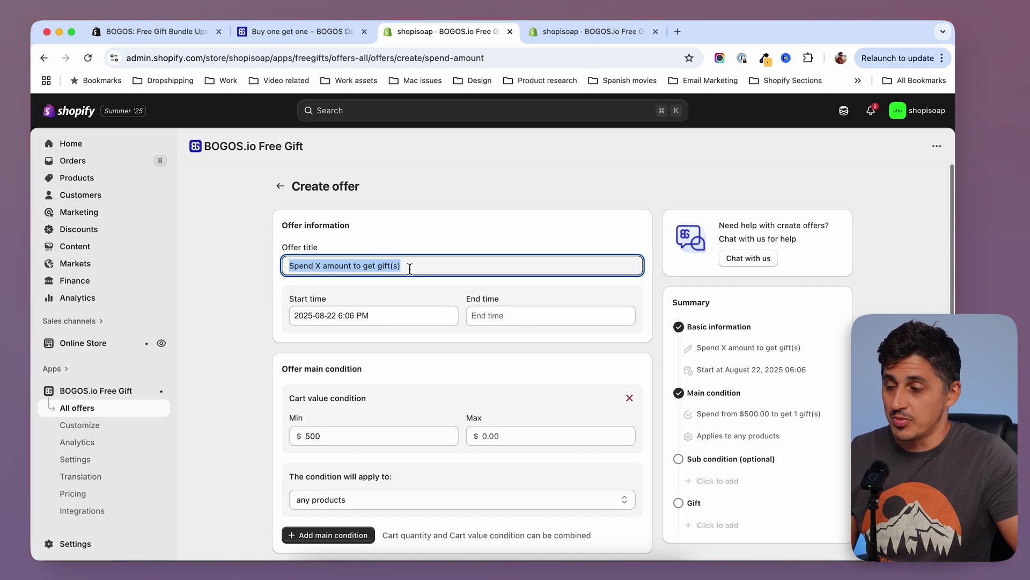
type("Spend $50 to Get a FREE Gift!")
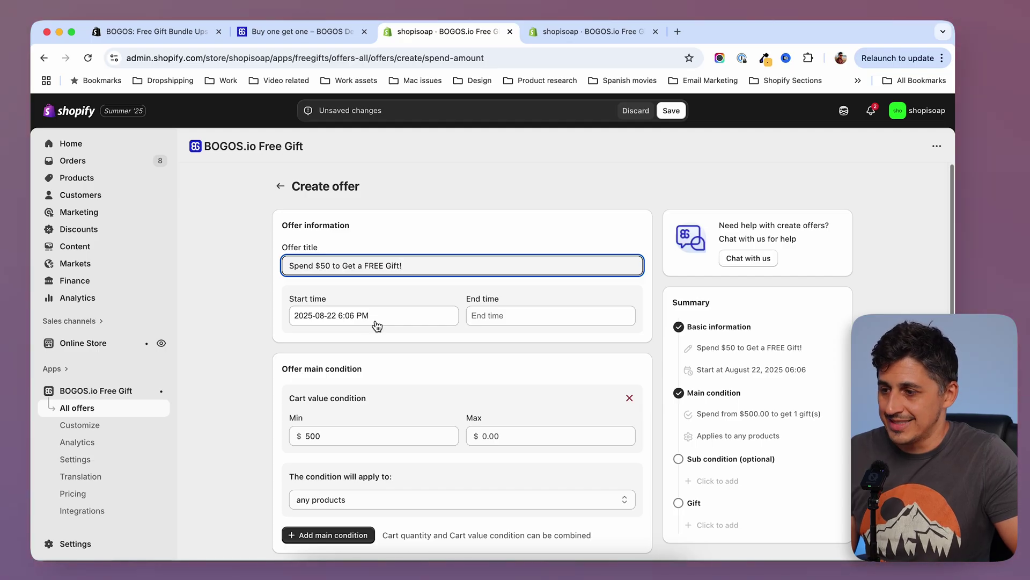
Lower the offer's minimum cart value from 500 to 50.
scroll(256, 342, "down", 5)
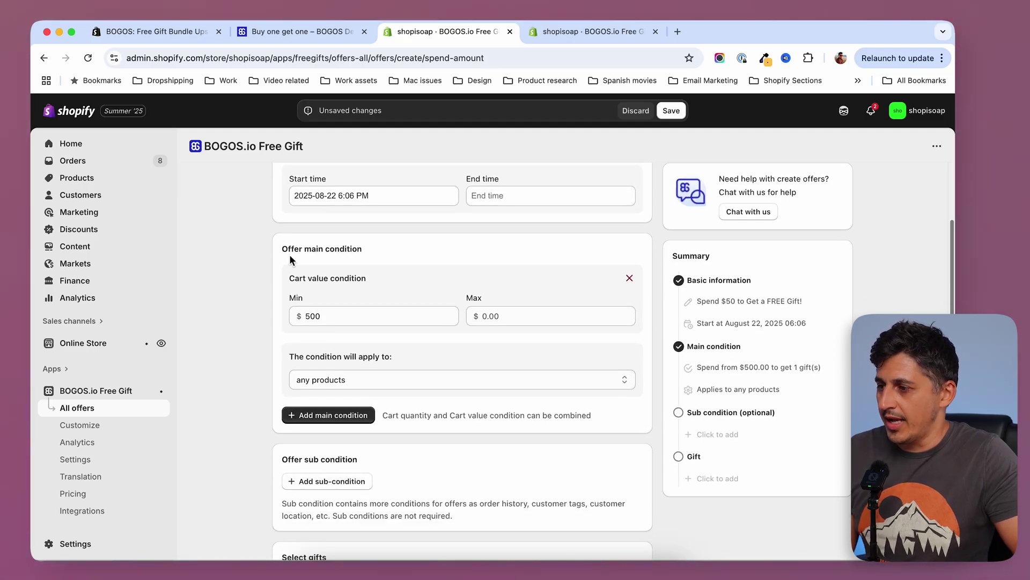
left_click(368, 319)
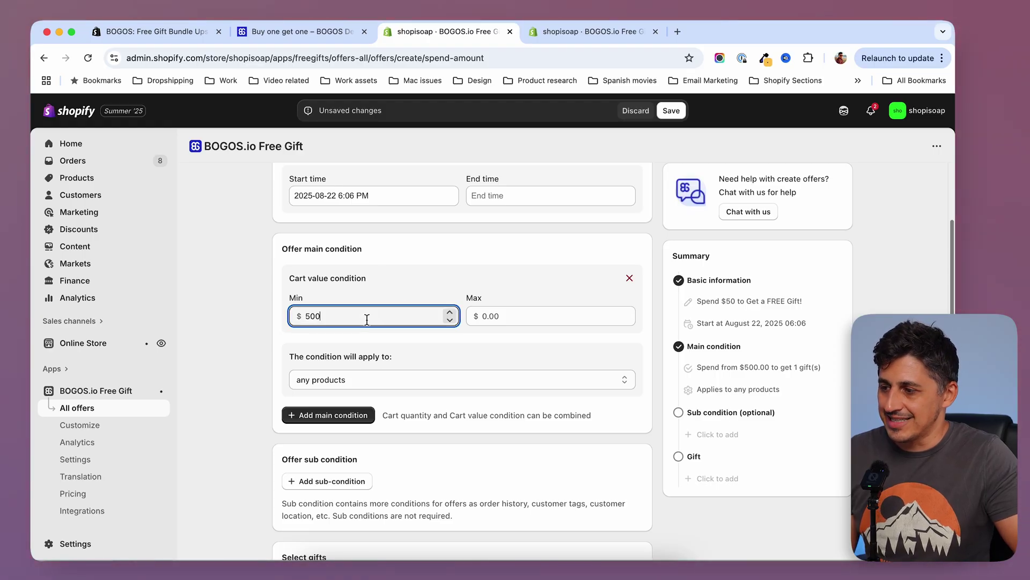
key("BackSpace")
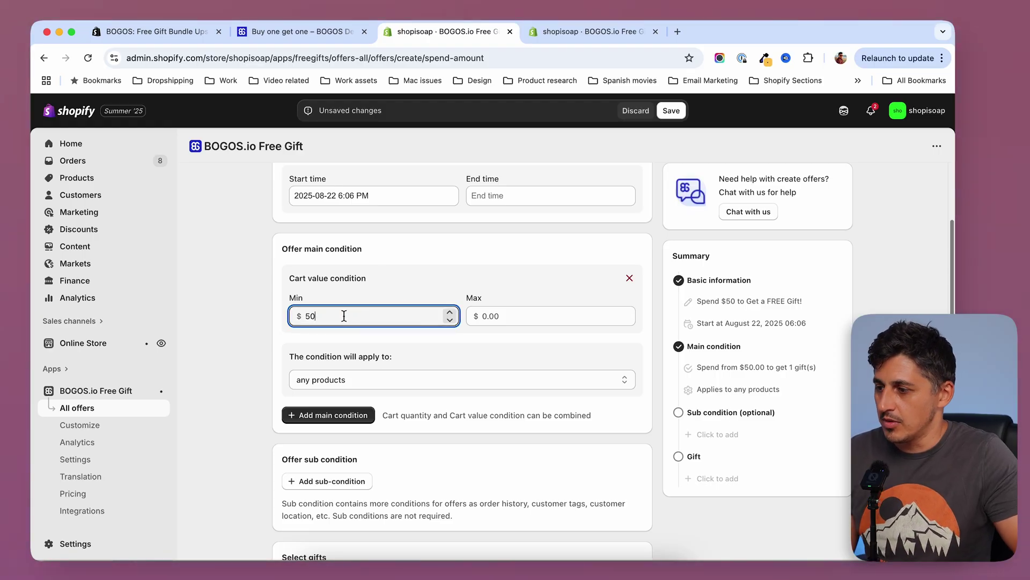
left_click(479, 344)
scroll(436, 303, "up", 1)
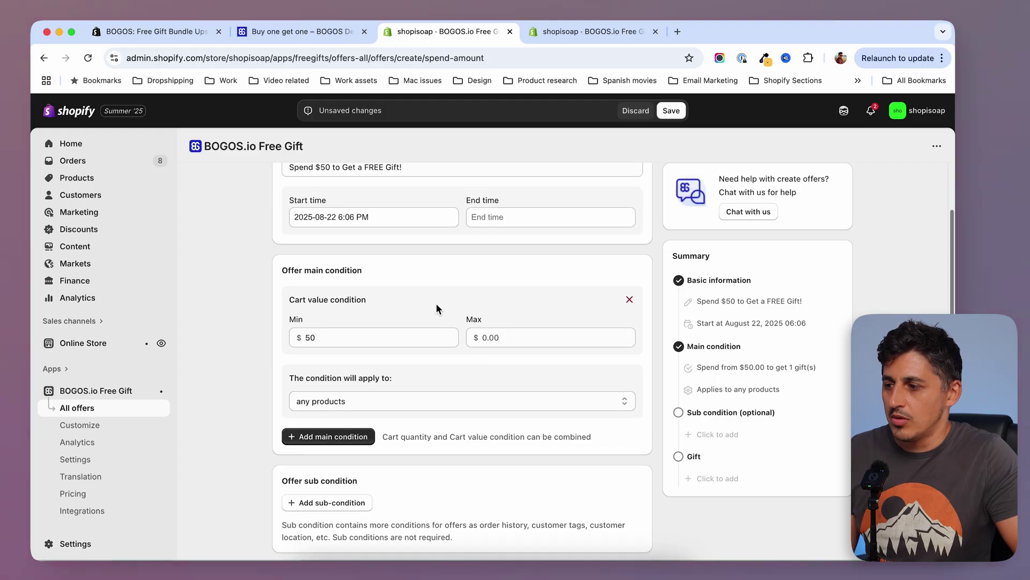
scroll(423, 368, "down", 3)
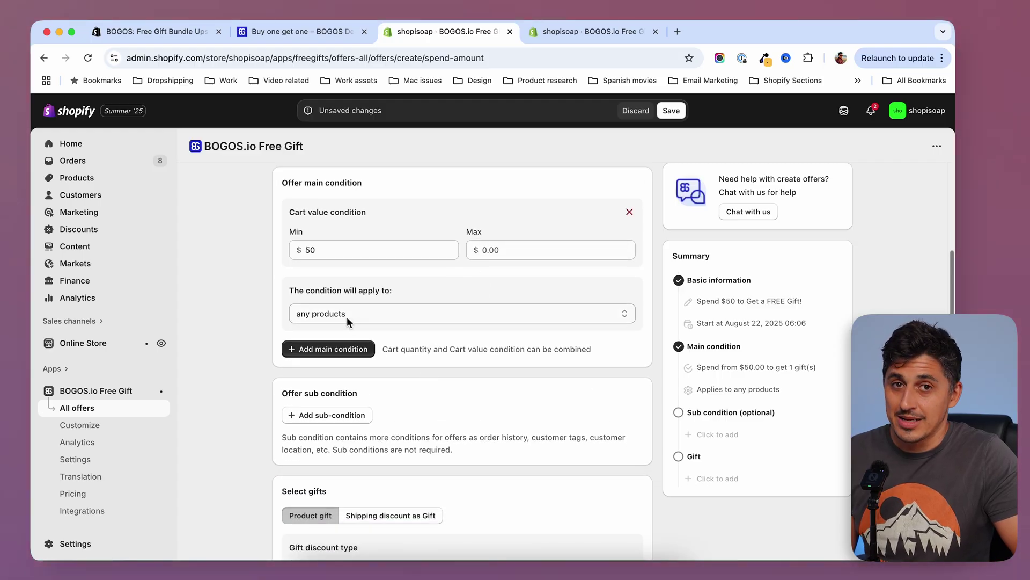
left_click(303, 319)
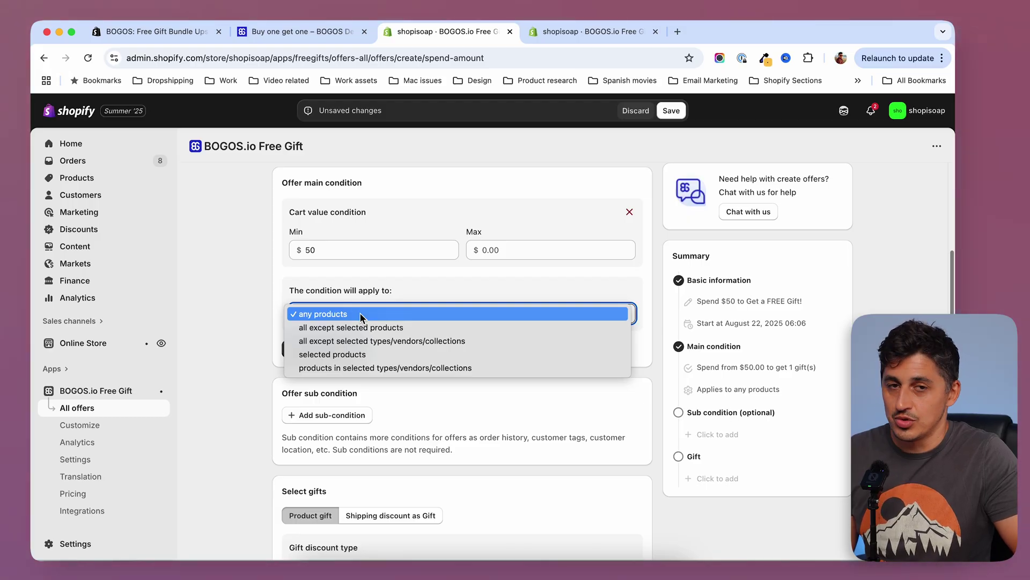
left_click(276, 292)
scroll(276, 292, "up", 2)
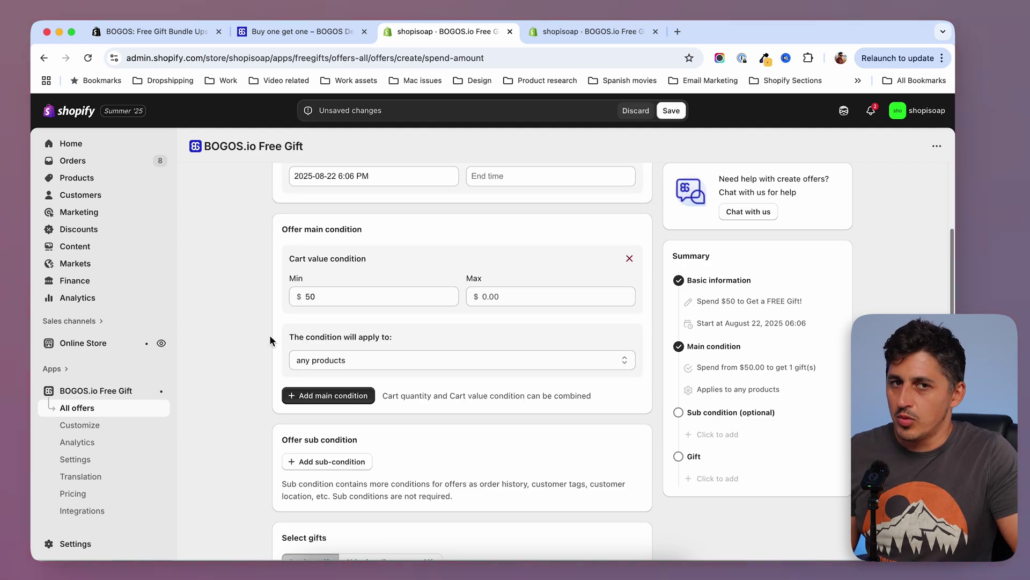
scroll(267, 354, "down", 3)
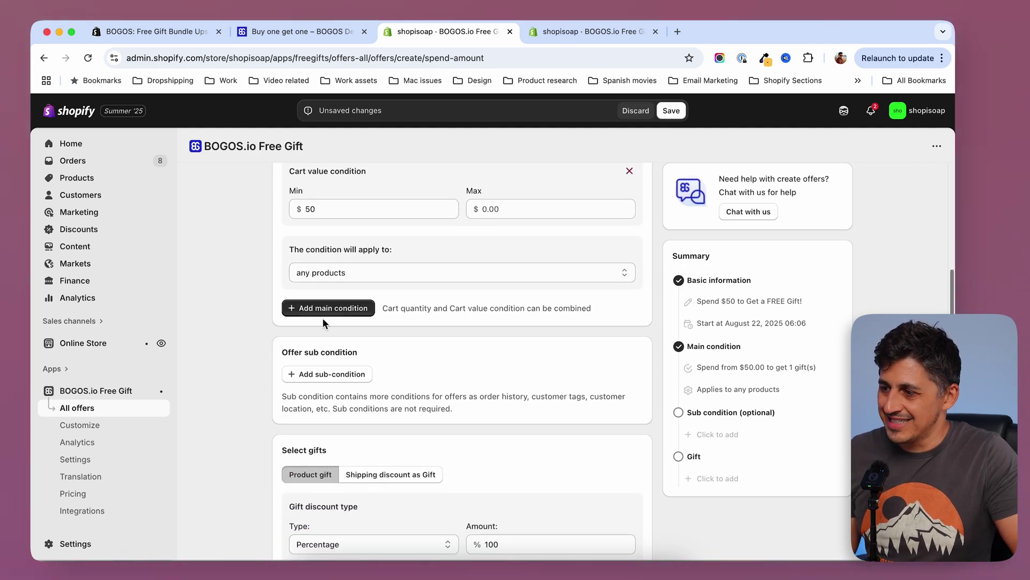
scroll(322, 301, "up", 2)
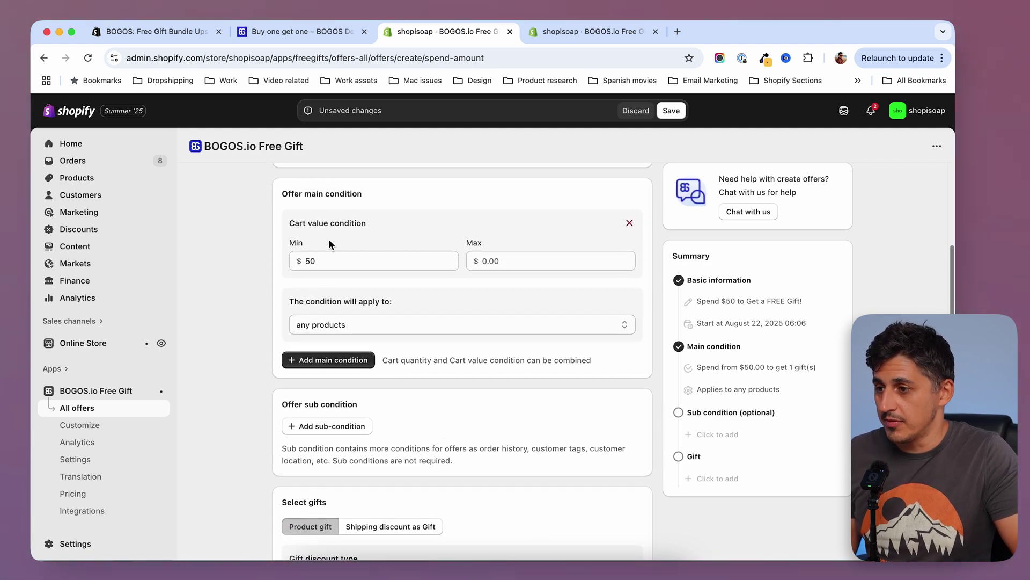
scroll(275, 282, "up", 1)
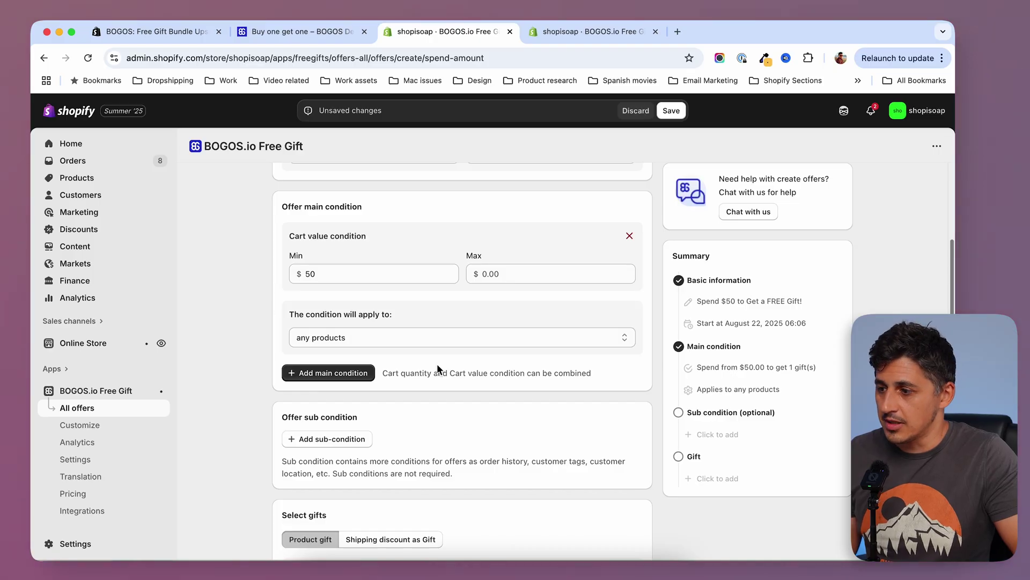
scroll(439, 363, "down", 3)
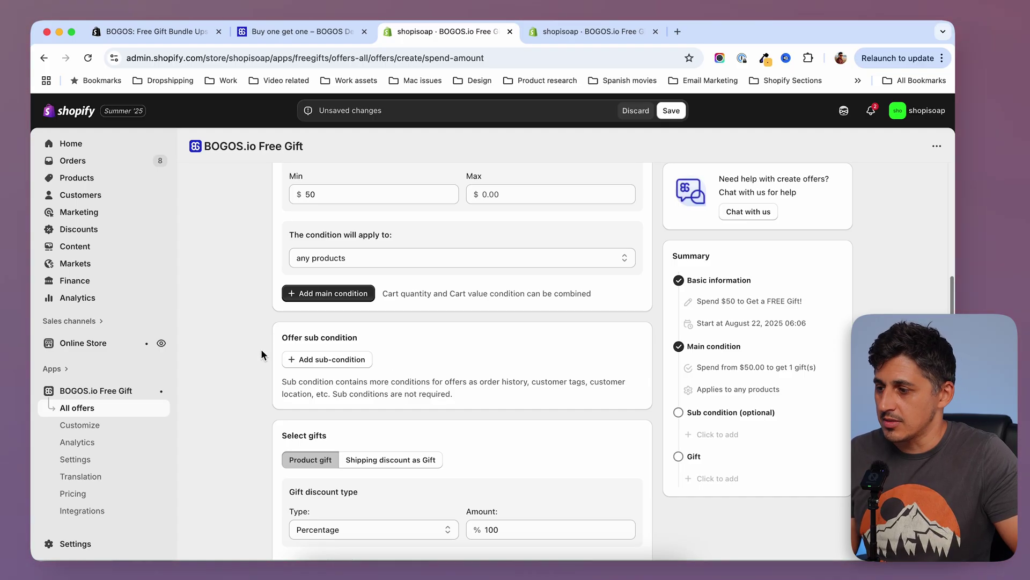
scroll(246, 380, "up", 1)
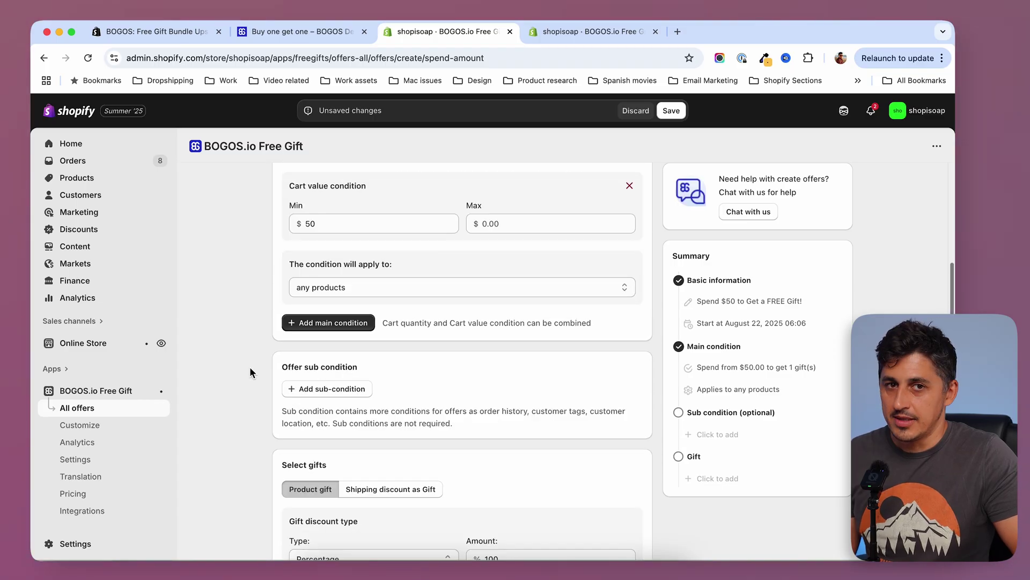
scroll(250, 372, "down", 5)
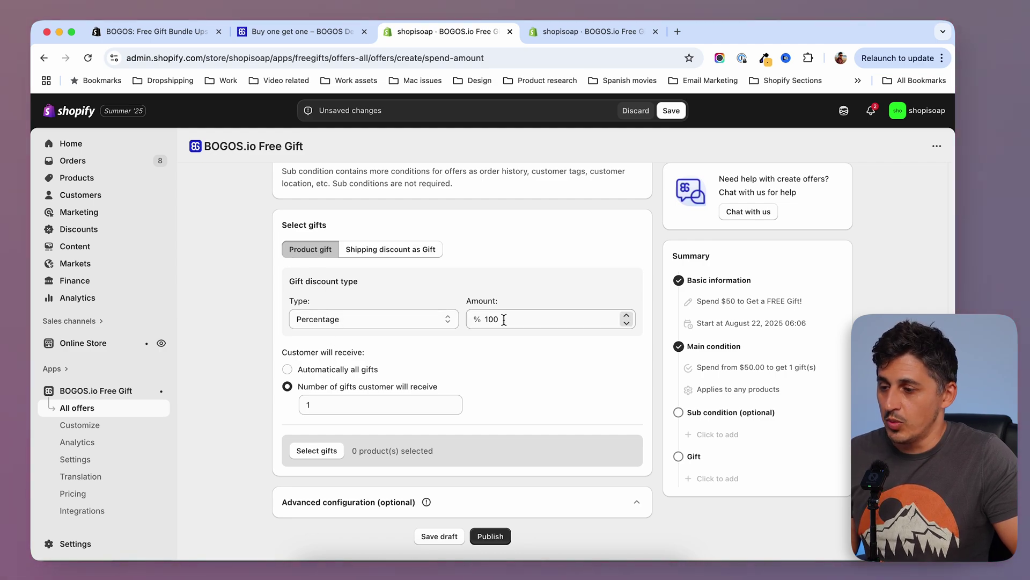
scroll(230, 356, "down", 1)
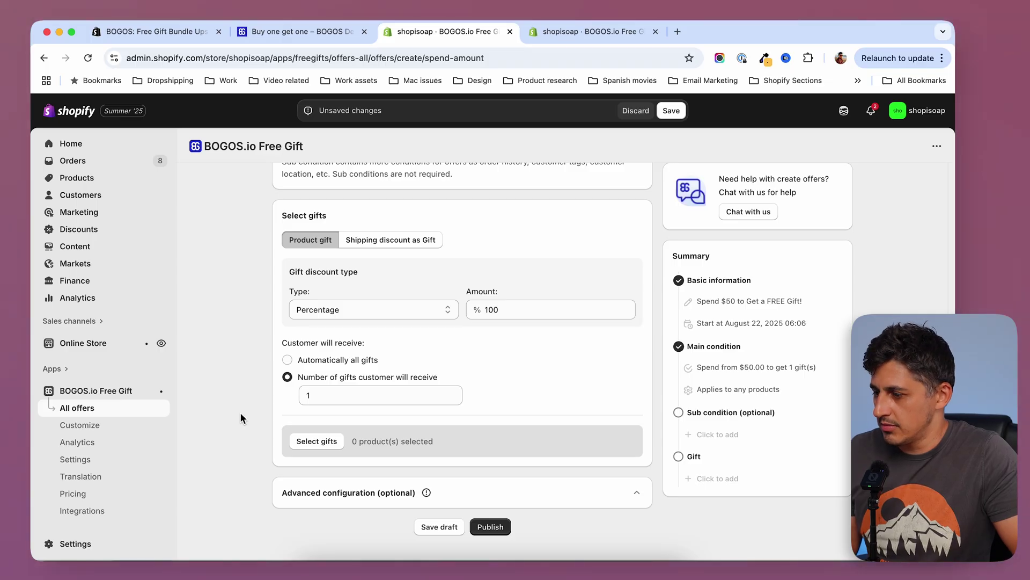
left_click(313, 441)
Choose BLUE SKY BOMB as the offer's gift product in the Select products dialog.
key("Escape")
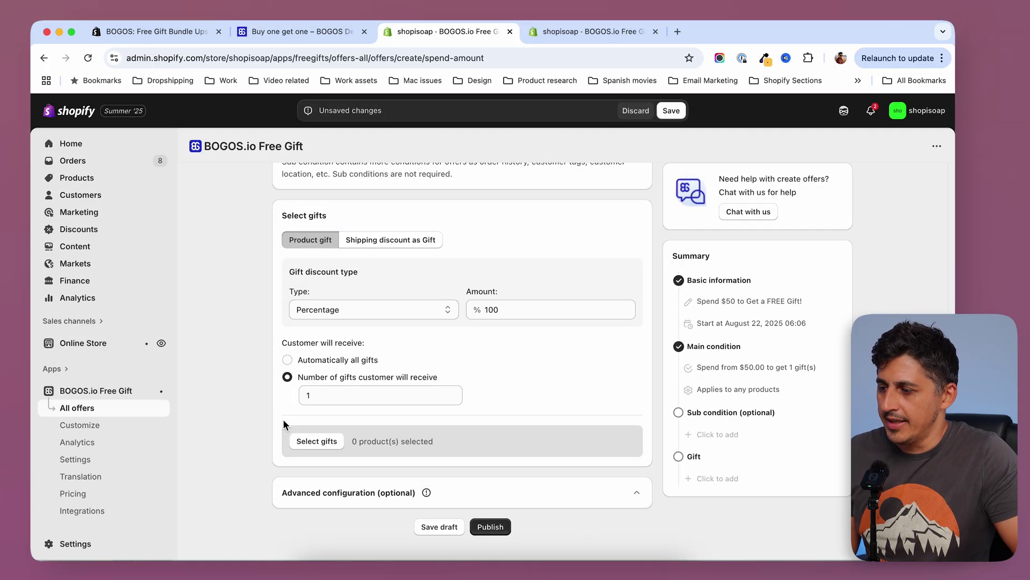
left_click(325, 447)
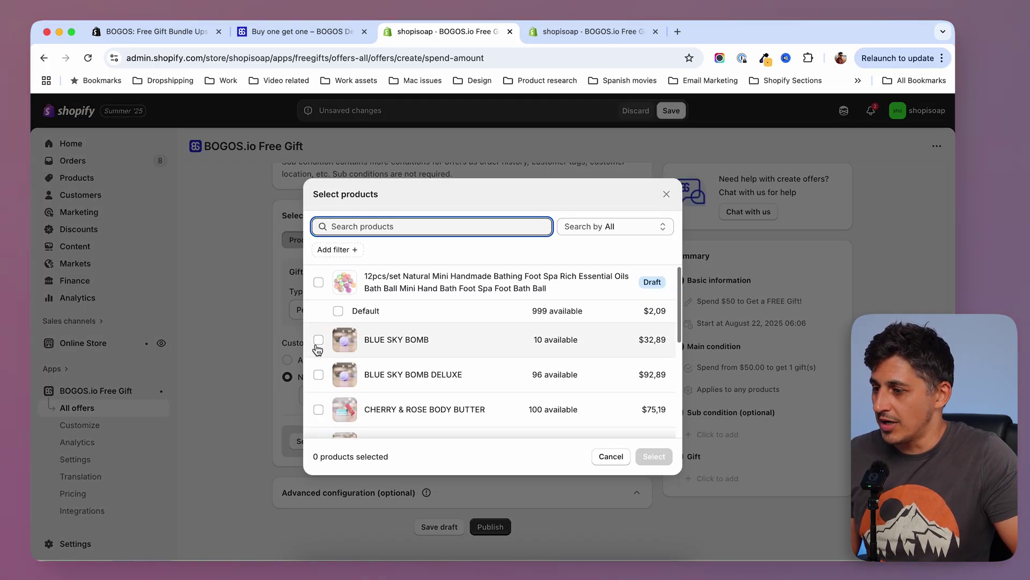
left_click(320, 343)
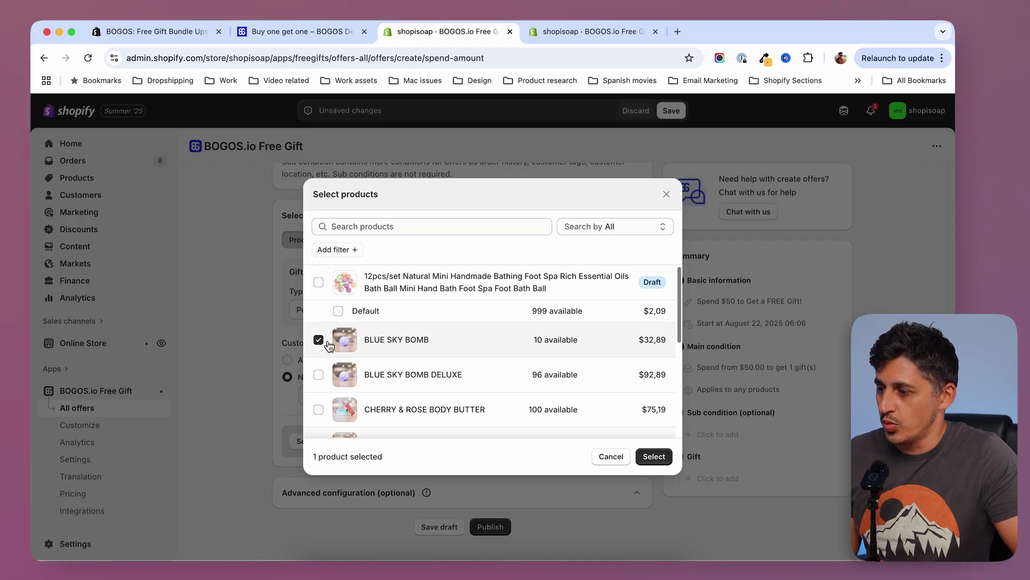
left_click(654, 456)
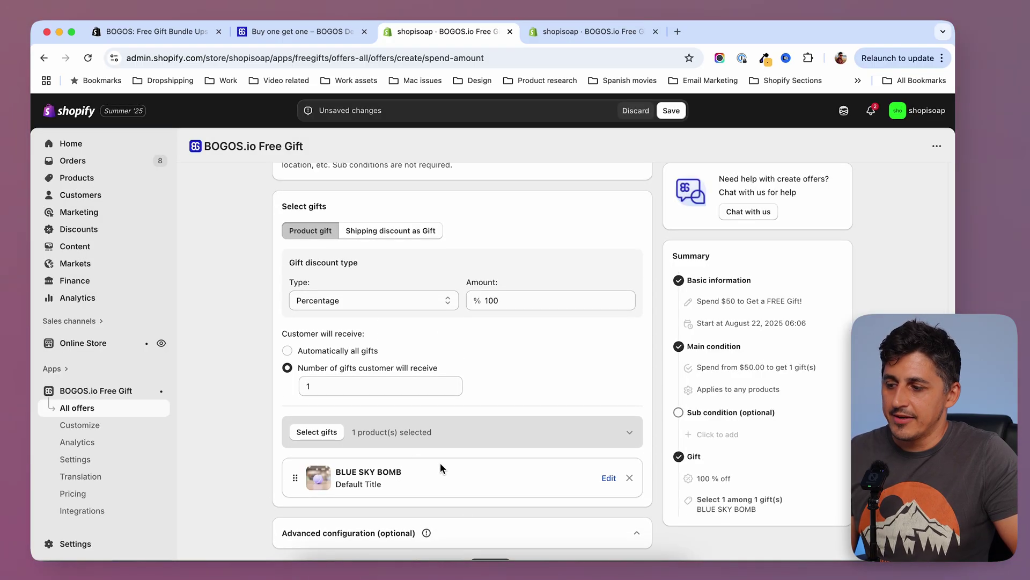
scroll(263, 491, "down", 2)
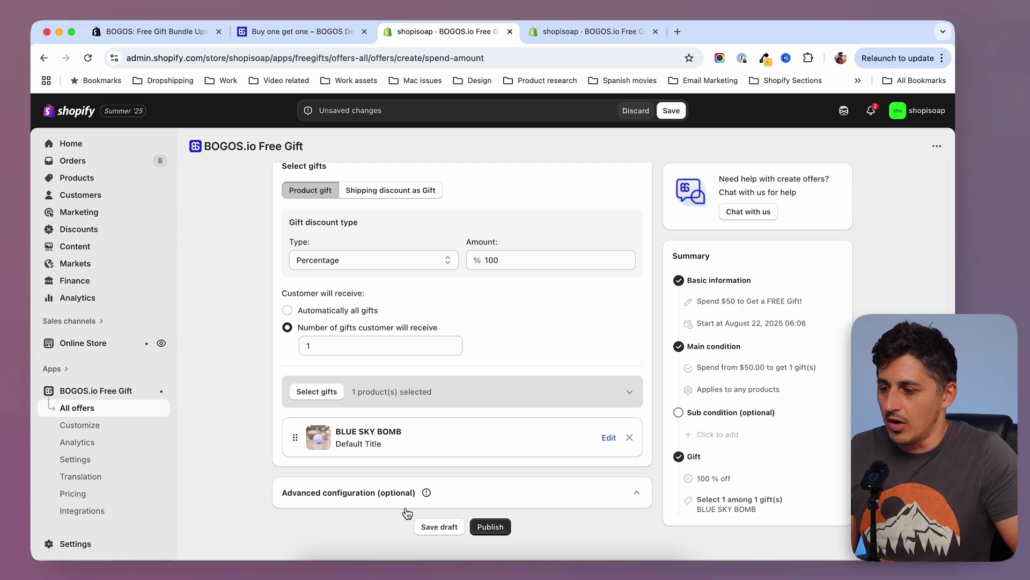
scroll(560, 522, "up", 5)
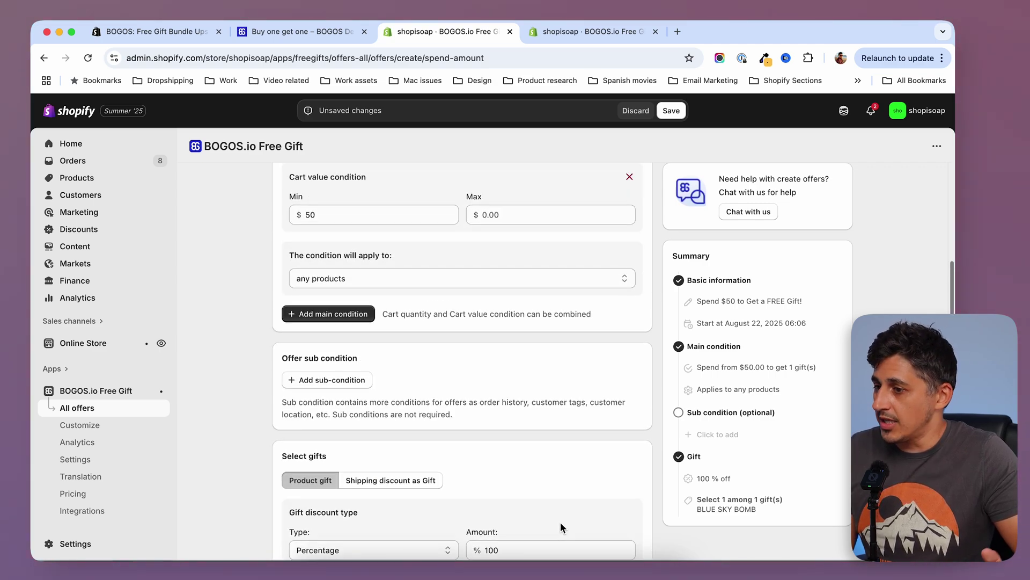
scroll(561, 522, "down", 5)
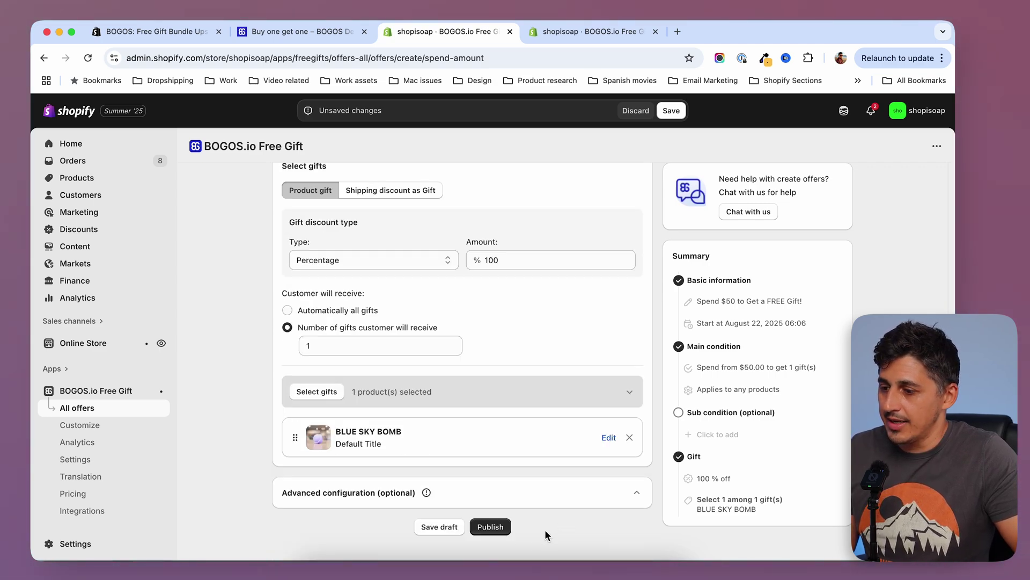
Publish the Spend $50 offer, preview its gift popup on the storefront, and open the SOAP collection.
left_click(490, 527)
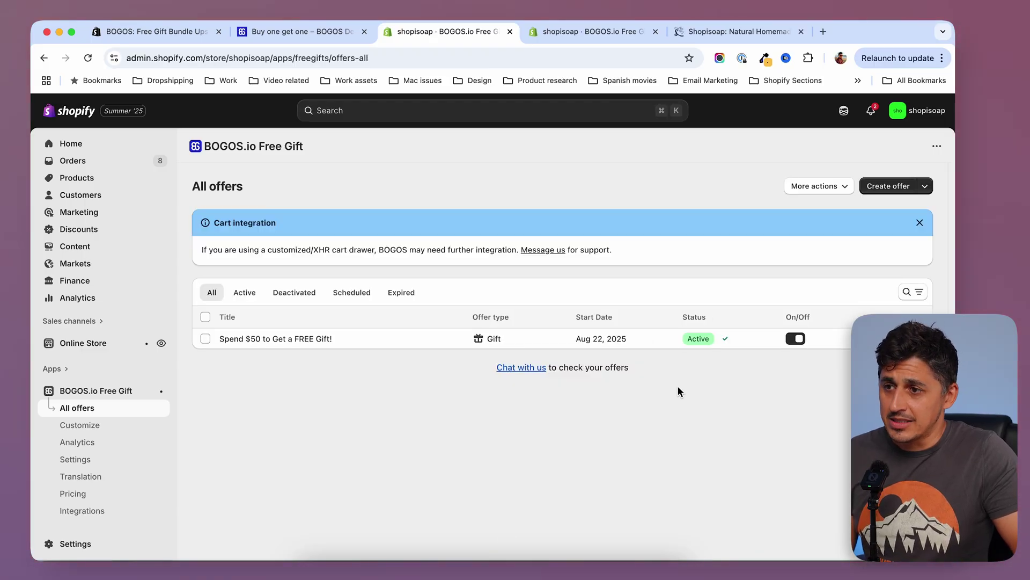
left_click(708, 32)
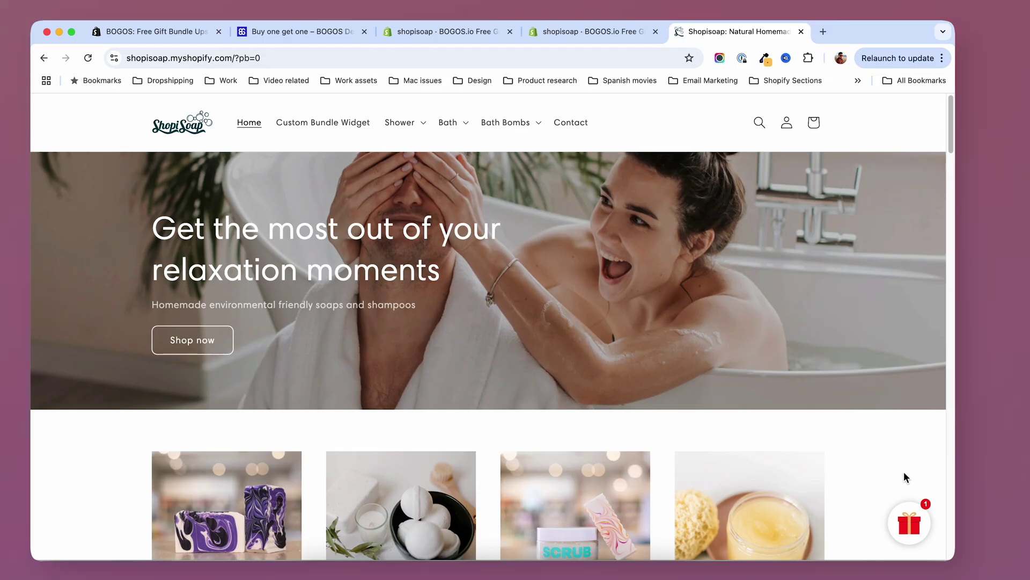
left_click(911, 530)
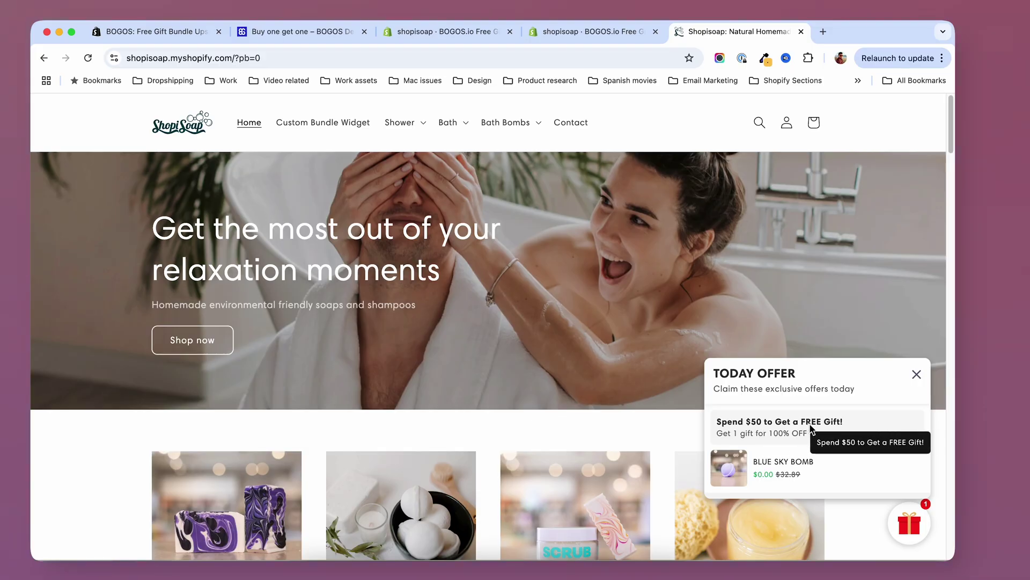
left_click(917, 381)
scroll(419, 375, "down", 5)
left_click(294, 277)
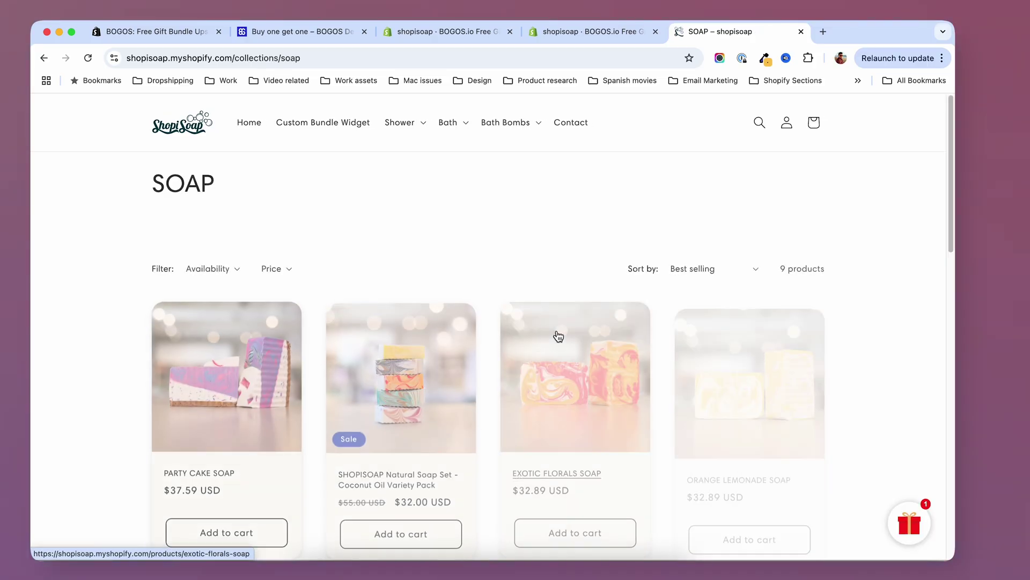
scroll(558, 336, "down", 3)
Add three Coconut Oil soap sets to the cart and proceed to checkout.
left_click(404, 406)
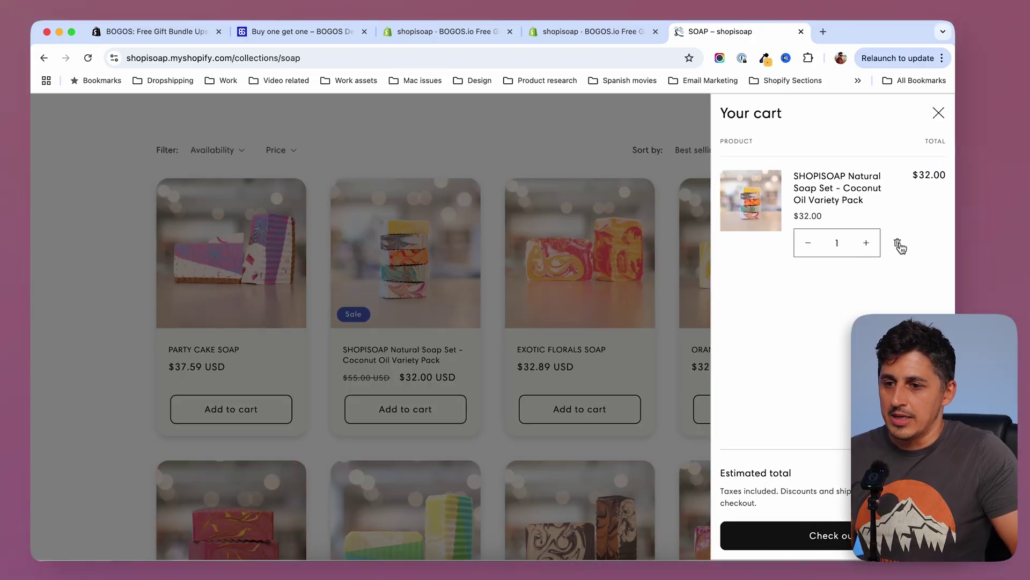
left_click(867, 243)
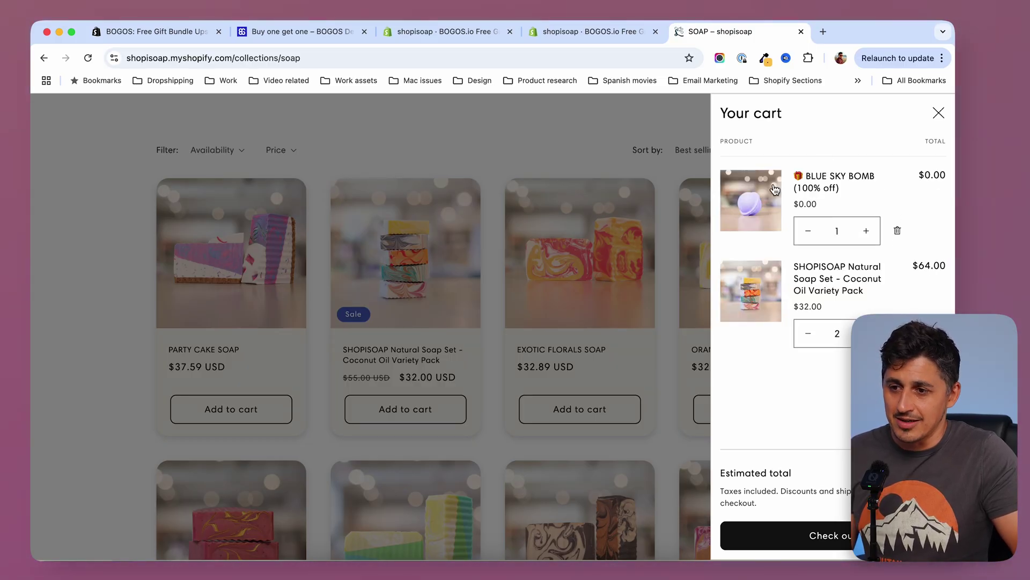
left_click(866, 333)
left_click(838, 540)
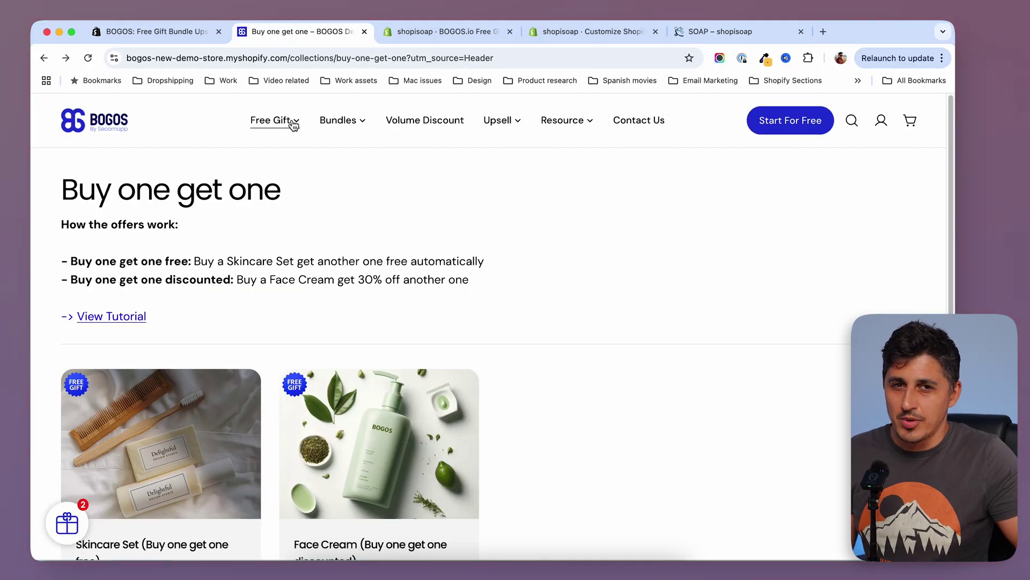
Review the demo store's Free Gift offer types, then return to the Retenzy Loyalty Reward Program App Store listing.
left_click(294, 123)
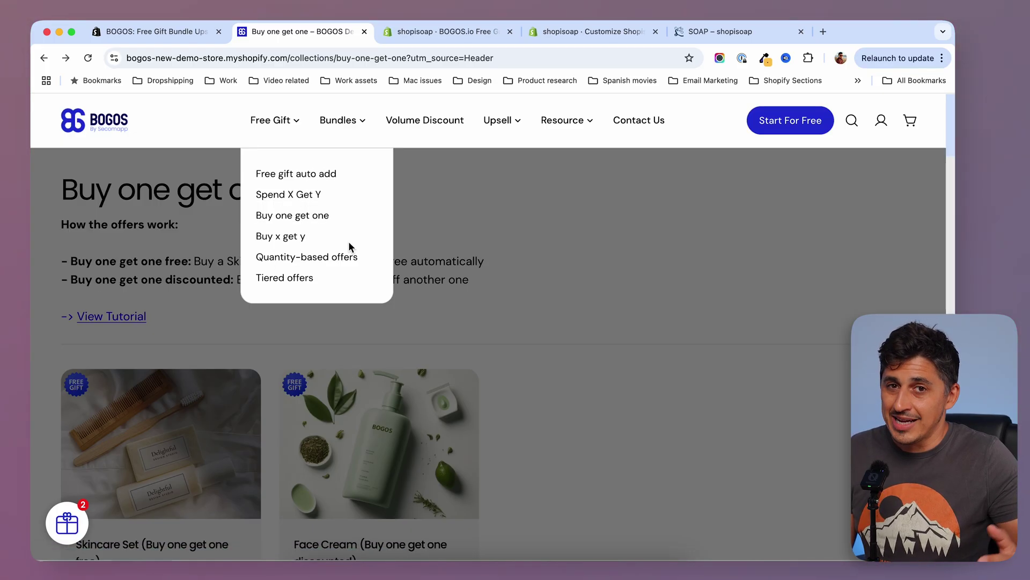
left_click(193, 36)
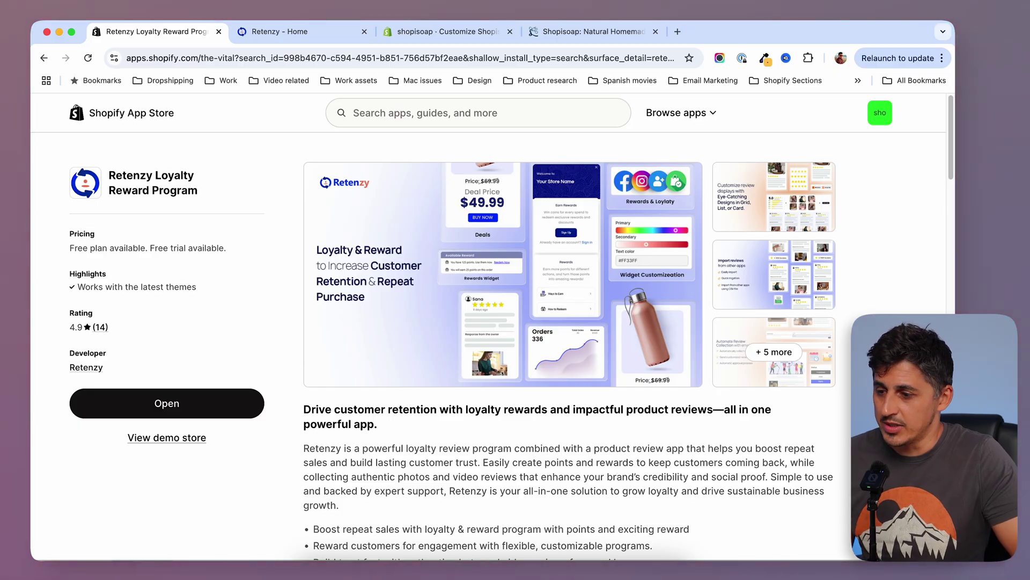
Review the Retenzy App Store listing, then switch to the Retenzy merchant dashboard tab.
scroll(569, 344, "down", 3)
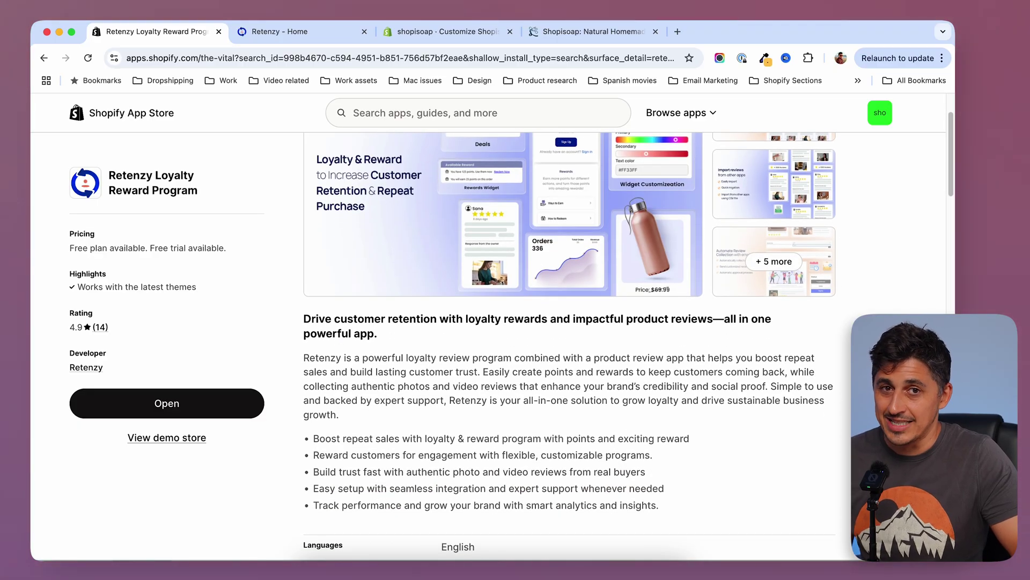
scroll(569, 343, "up", 3)
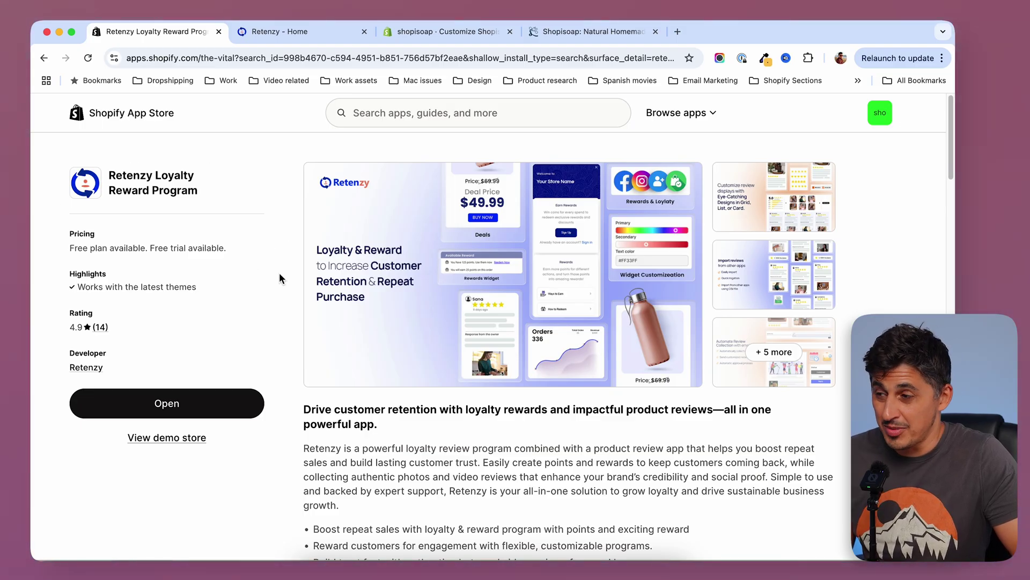
scroll(279, 272, "down", 4)
scroll(280, 273, "up", 4)
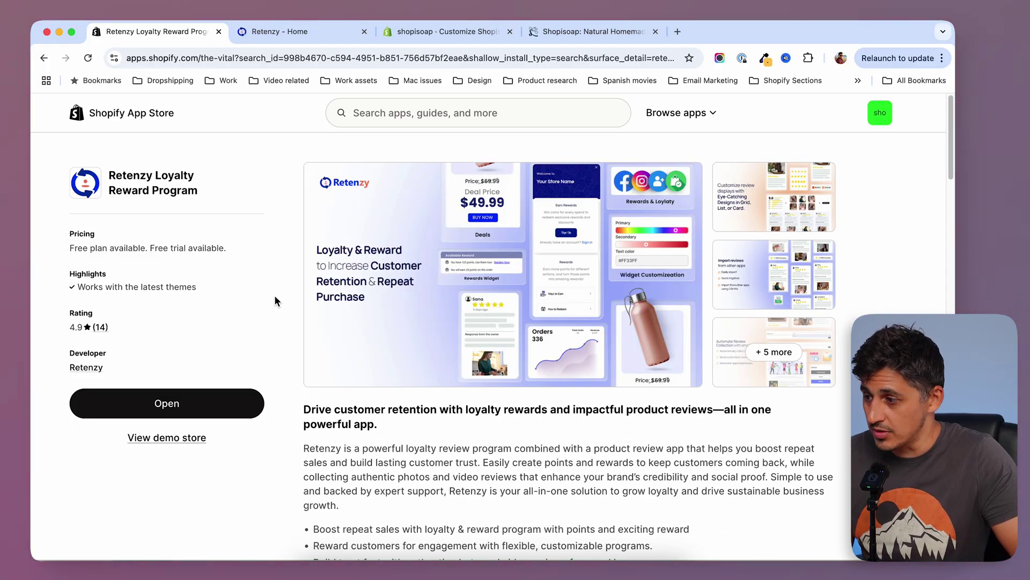
left_click(263, 33)
scroll(244, 256, "down", 2)
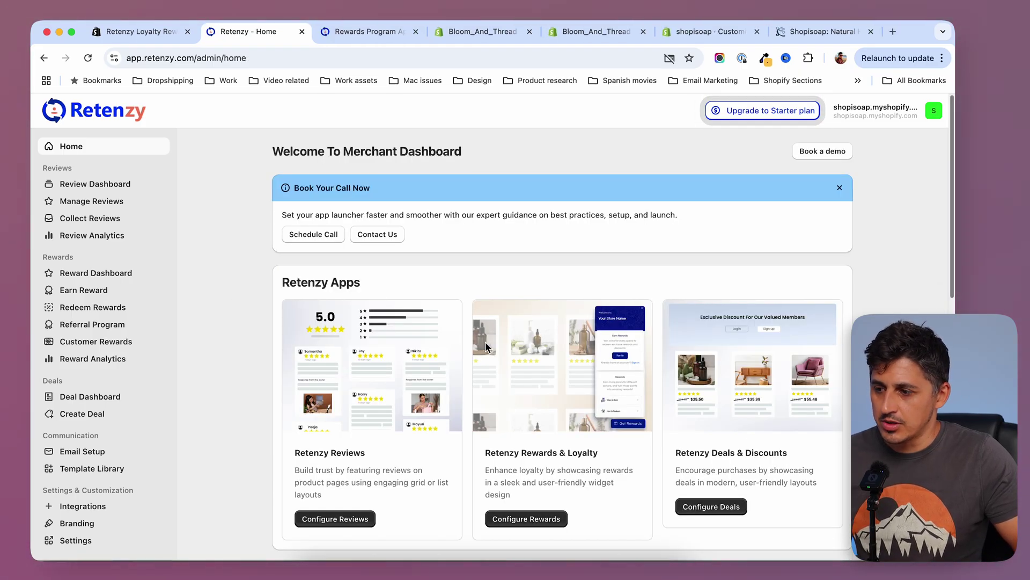
Enable the Retenzy reward widget in the store theme and save the theme.
left_click(523, 526)
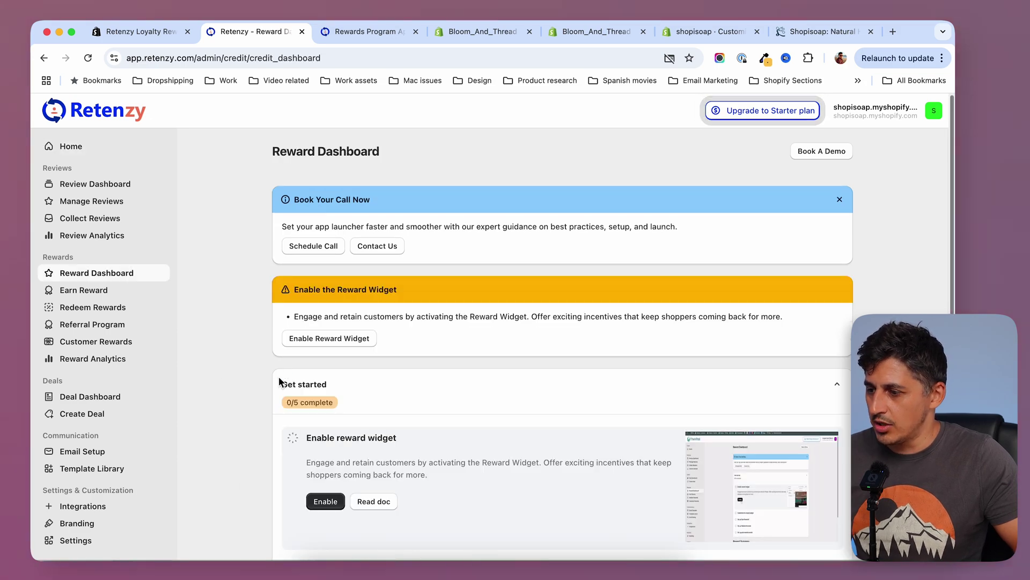
scroll(282, 382, "down", 3)
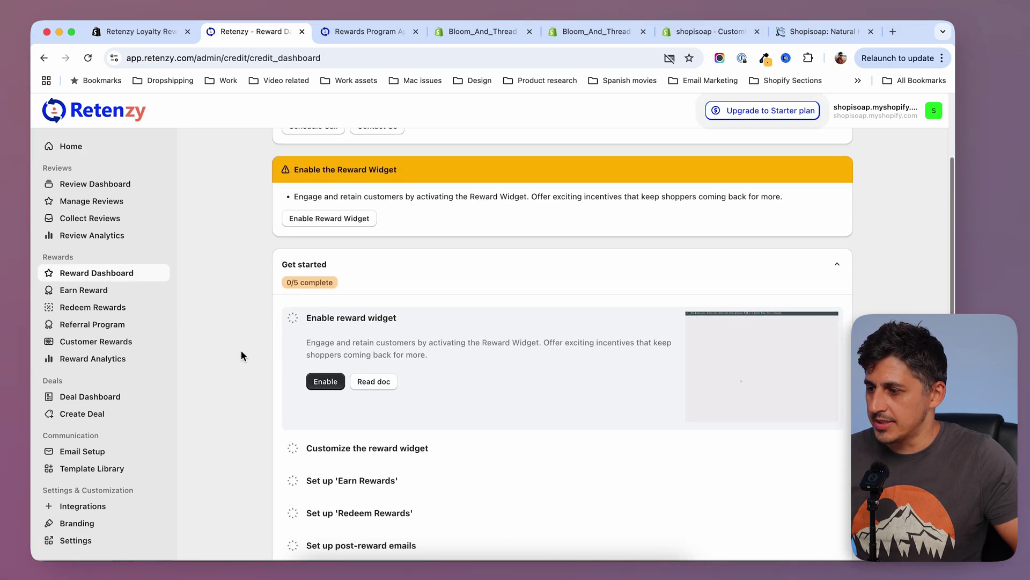
left_click(326, 383)
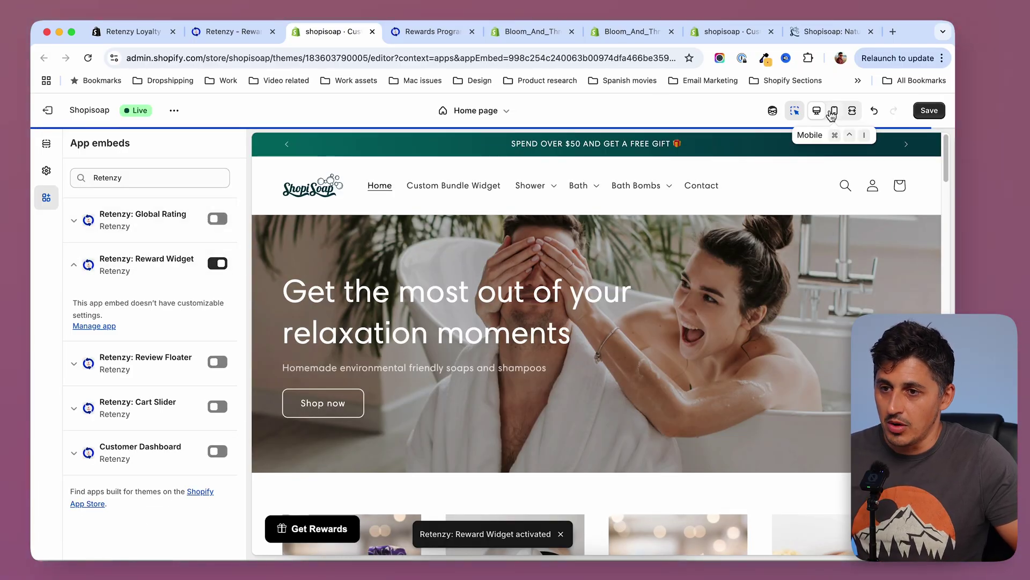
left_click(929, 110)
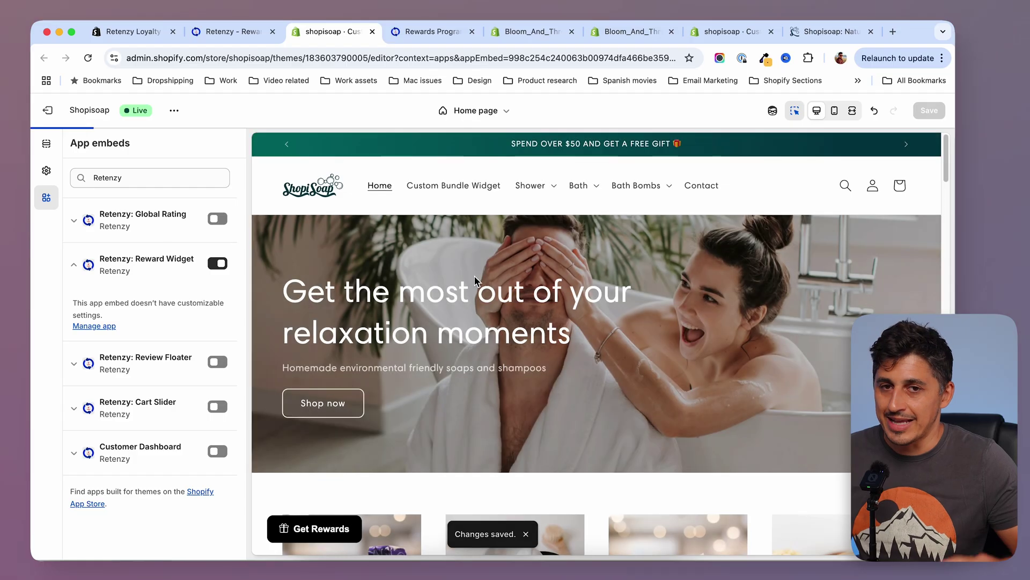
Reload Retenzy setup, now 1/5 complete, and open the reward widget customization page.
left_click(250, 33)
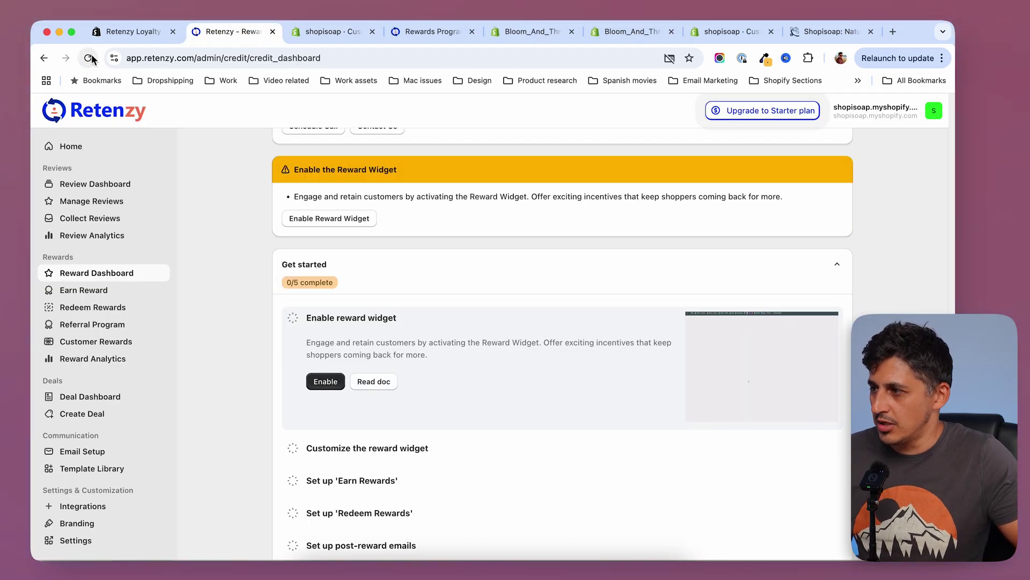
key("super+r")
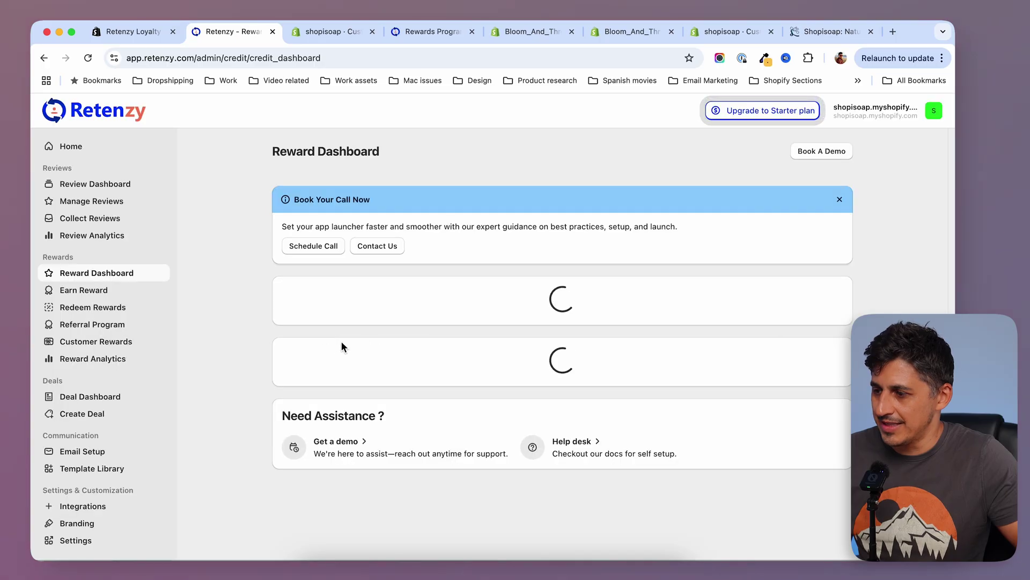
scroll(312, 295, "down", 3)
scroll(324, 289, "down", 1)
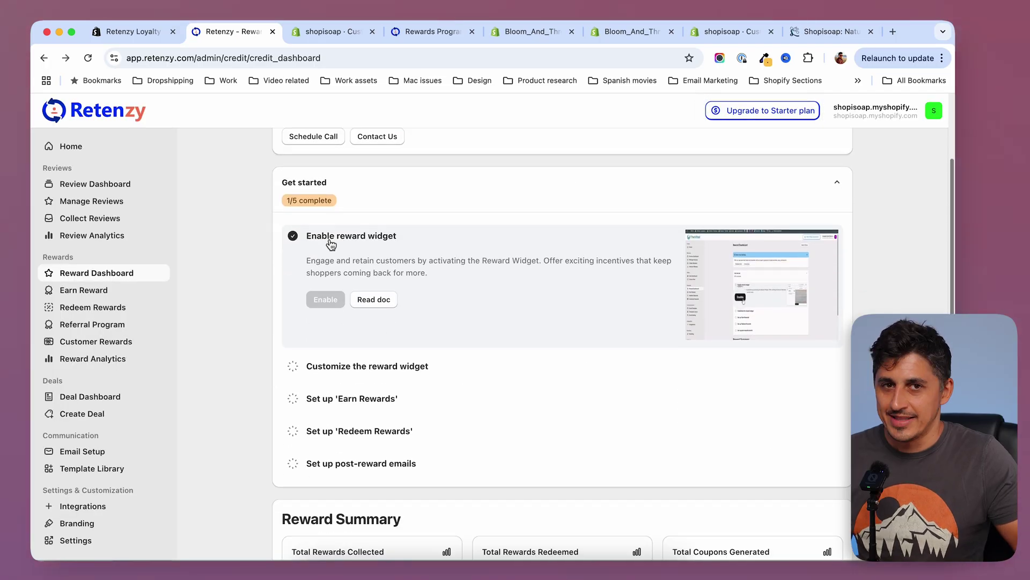
left_click(347, 370)
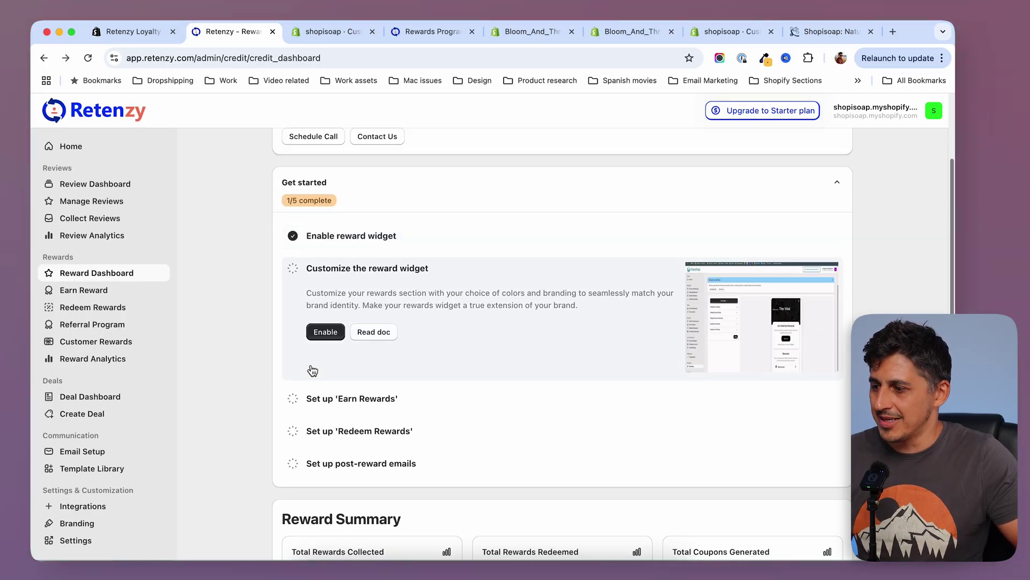
left_click(326, 335)
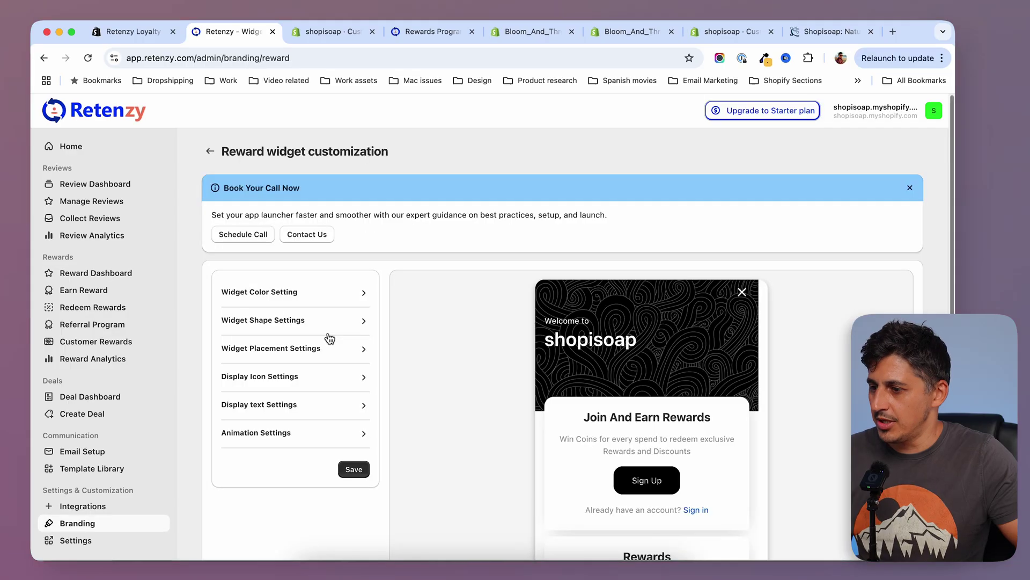
Sample the storefront announcement bar's teal colour with ColorZilla.
scroll(453, 400, "down", 1)
scroll(453, 403, "up", 1)
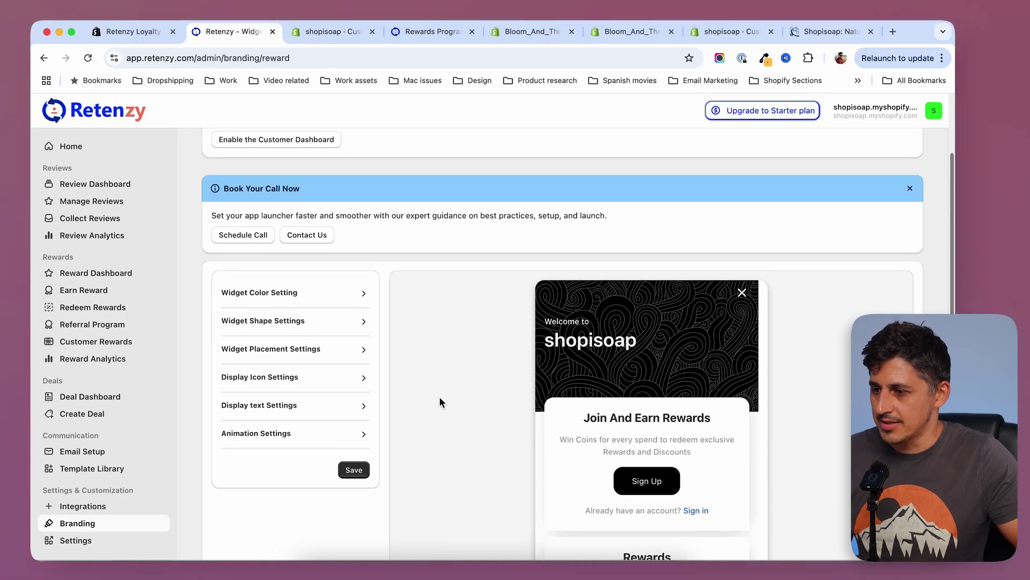
left_click(821, 40)
left_click(766, 58)
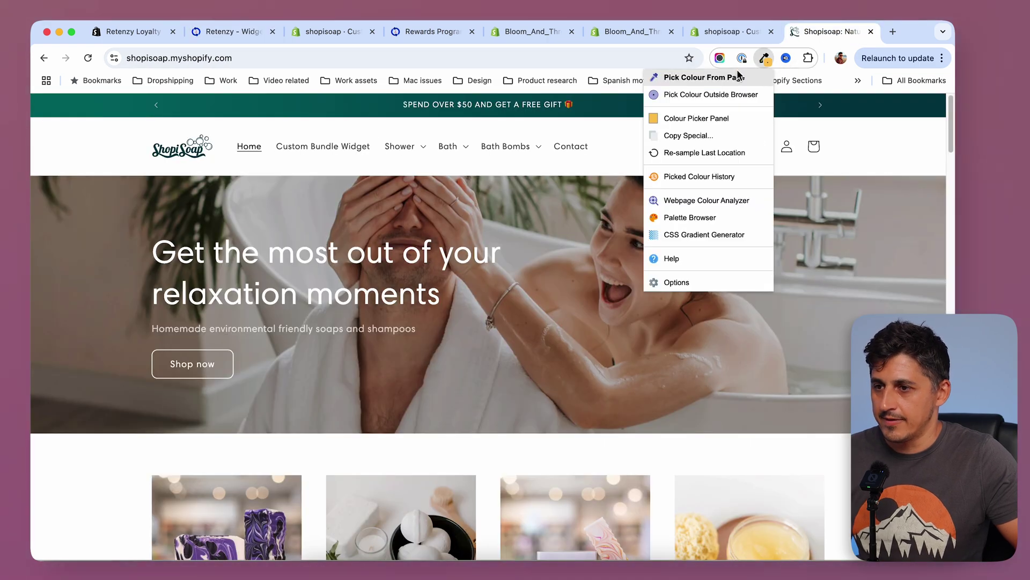
left_click(692, 73)
left_click(217, 139)
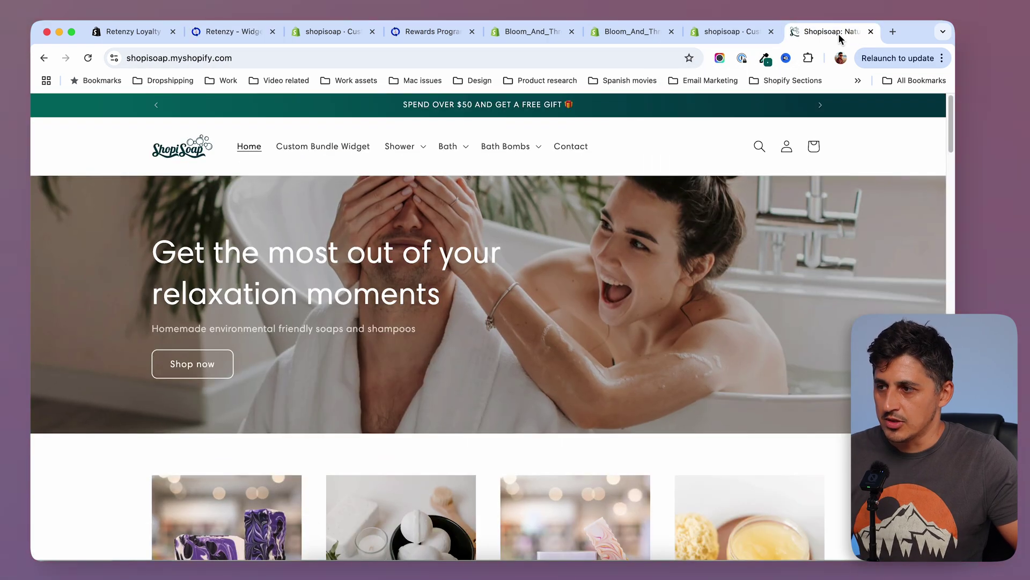
left_click(238, 32)
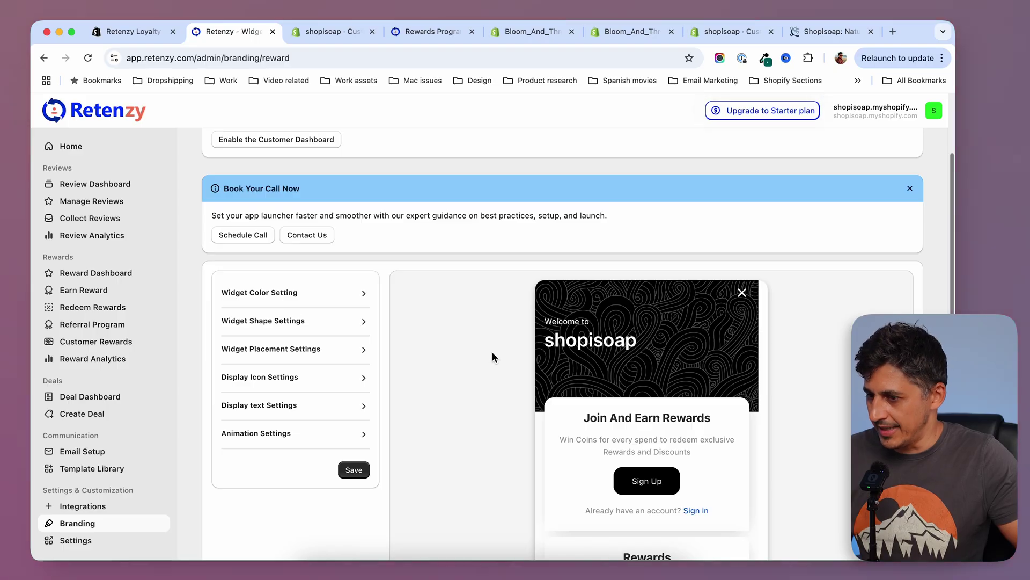
Paste #016262 as the Header Color in Widget Color Setting.
left_click(247, 296)
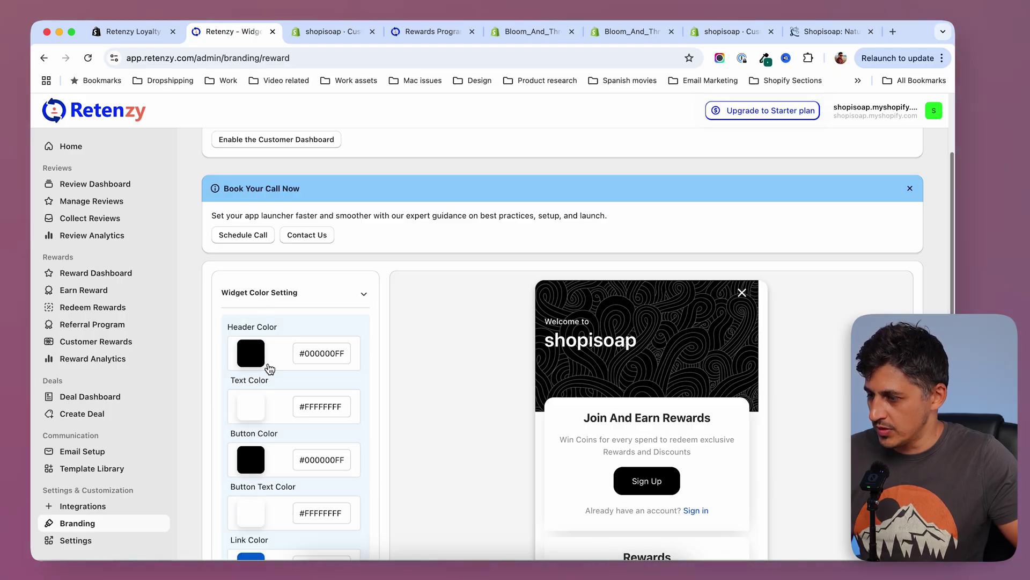
scroll(419, 370, "down", 2)
left_click(274, 309)
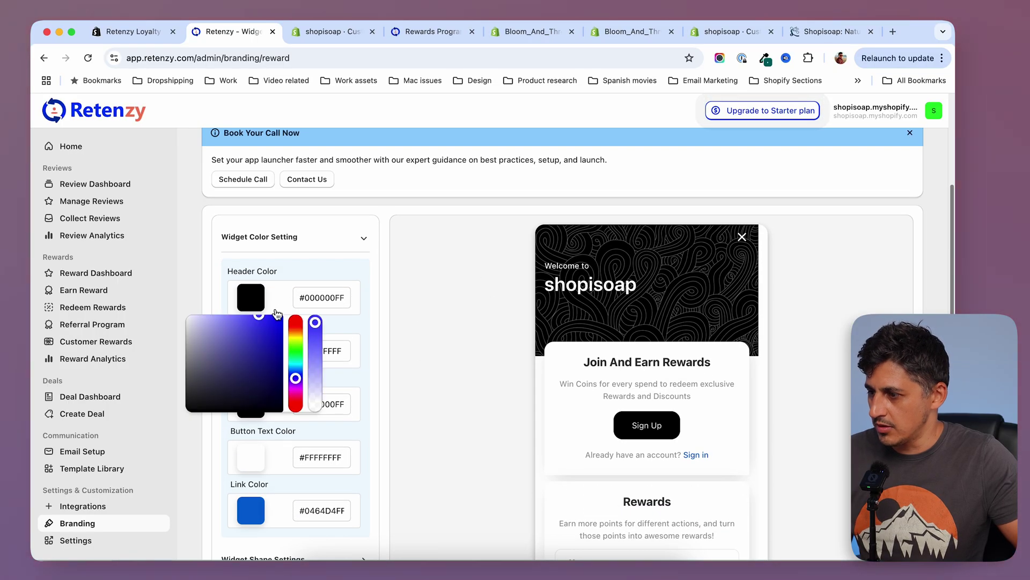
left_click(334, 302)
left_click_drag(348, 299, 276, 299)
type("#016262")
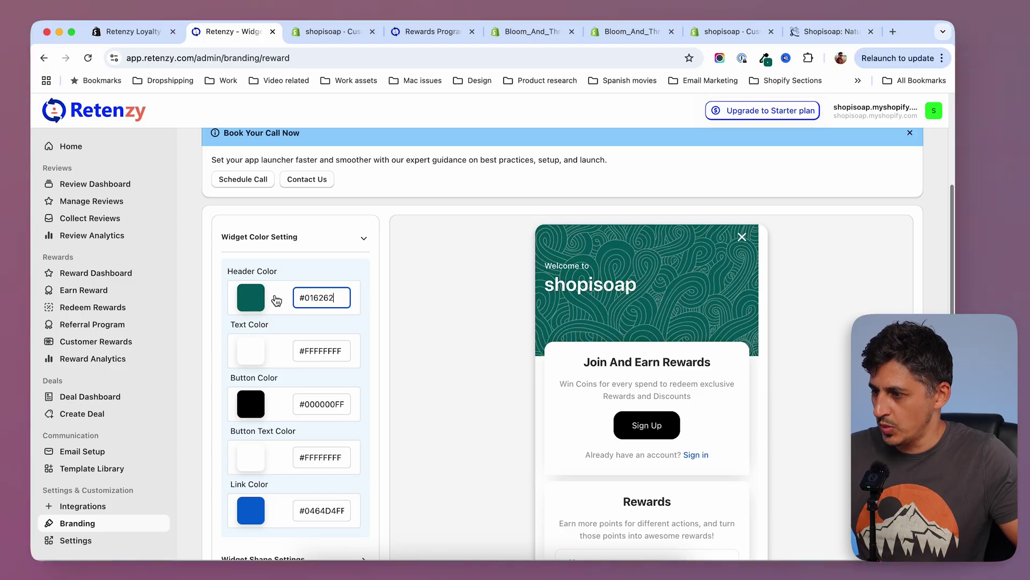
left_click(455, 293)
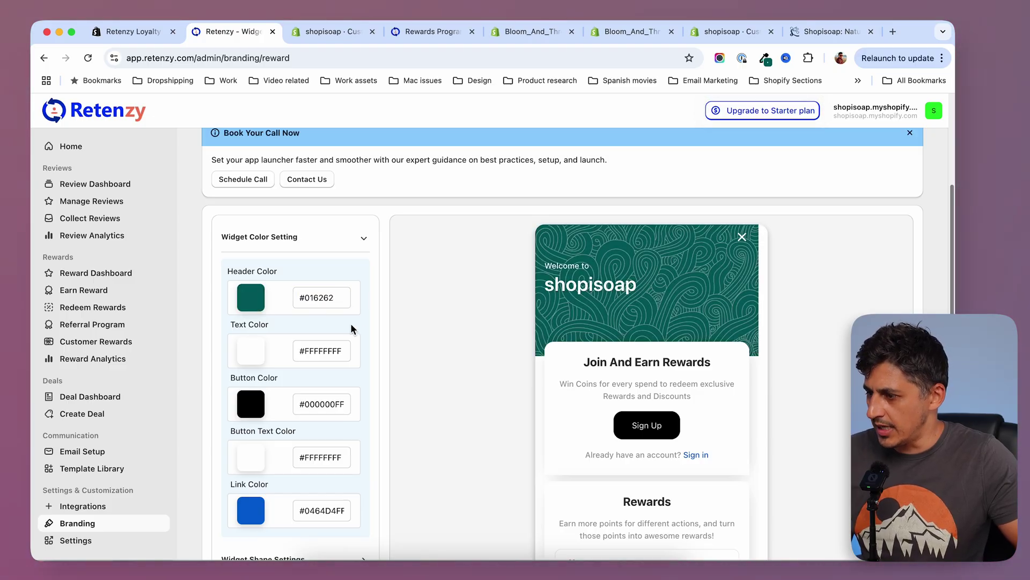
scroll(349, 268, "down", 1)
left_click(362, 221)
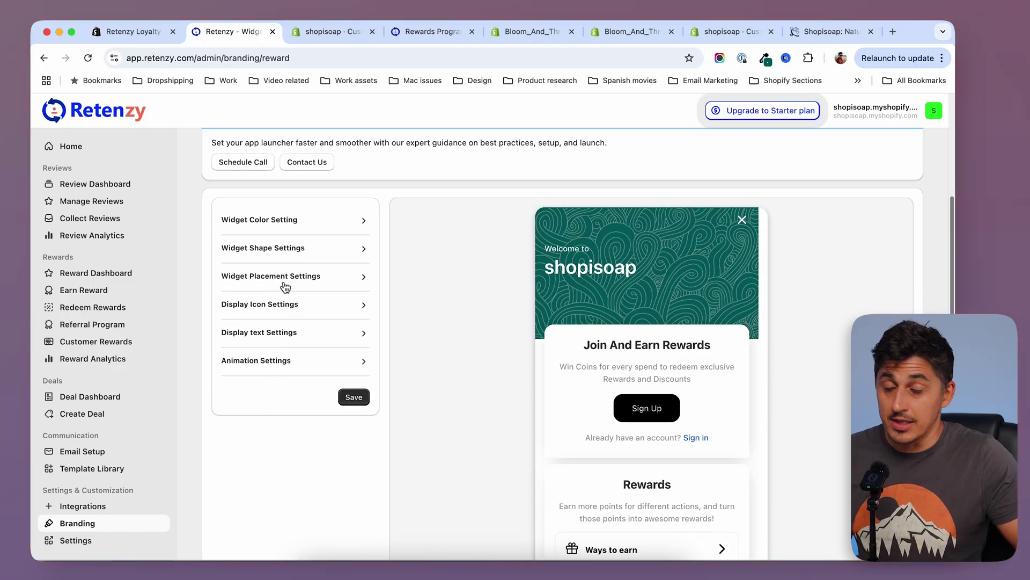
Review the corner shape and position options, then choose the fourth, badge-style launcher icon.
left_click(269, 254)
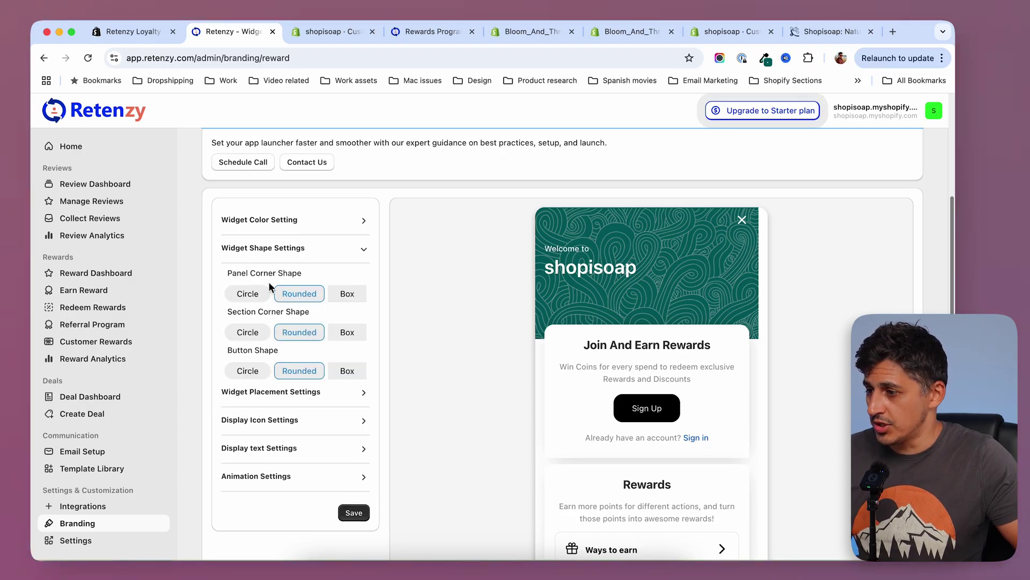
left_click(363, 254)
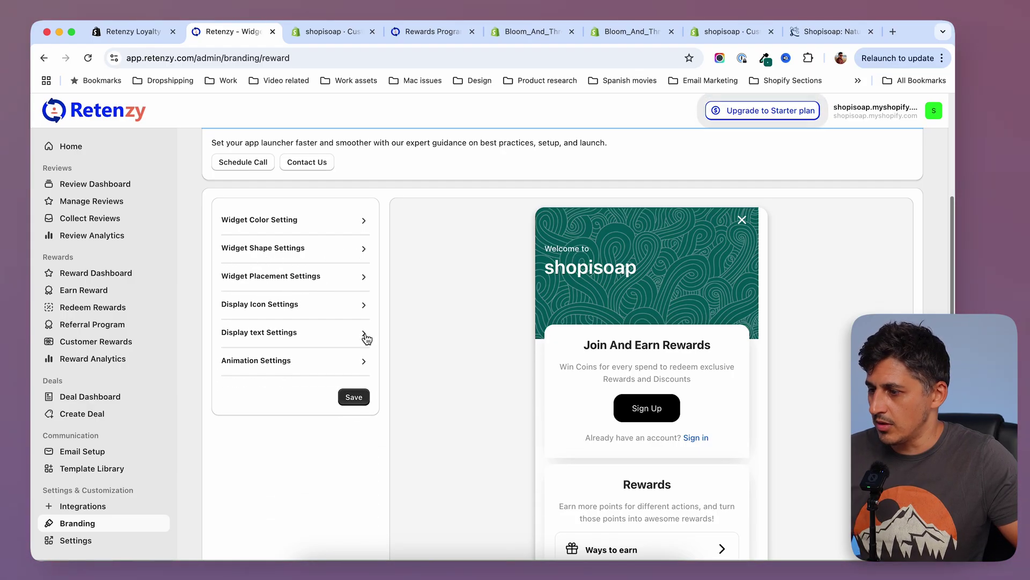
left_click(296, 279)
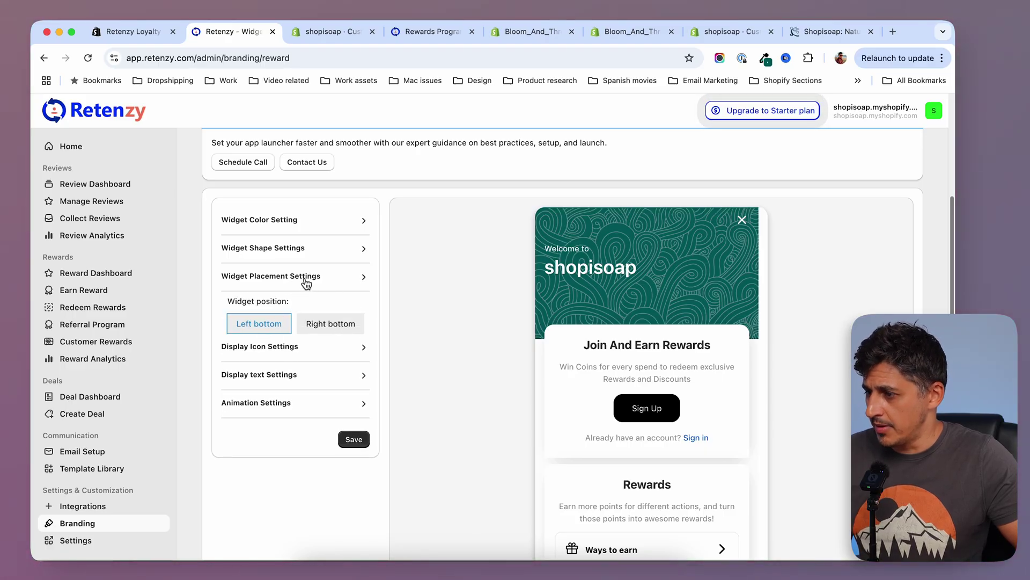
left_click(306, 280)
left_click(294, 303)
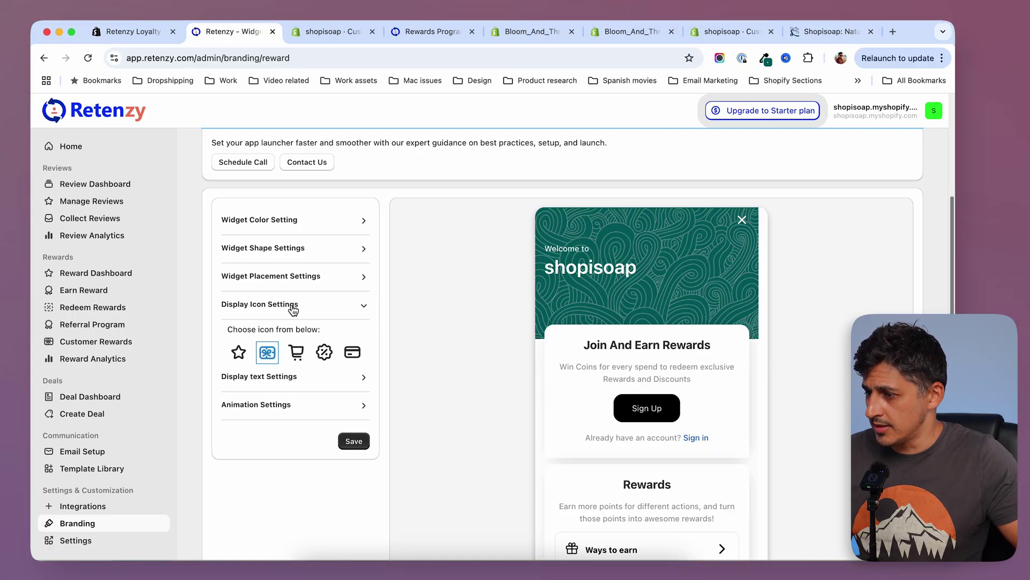
double_click(292, 305)
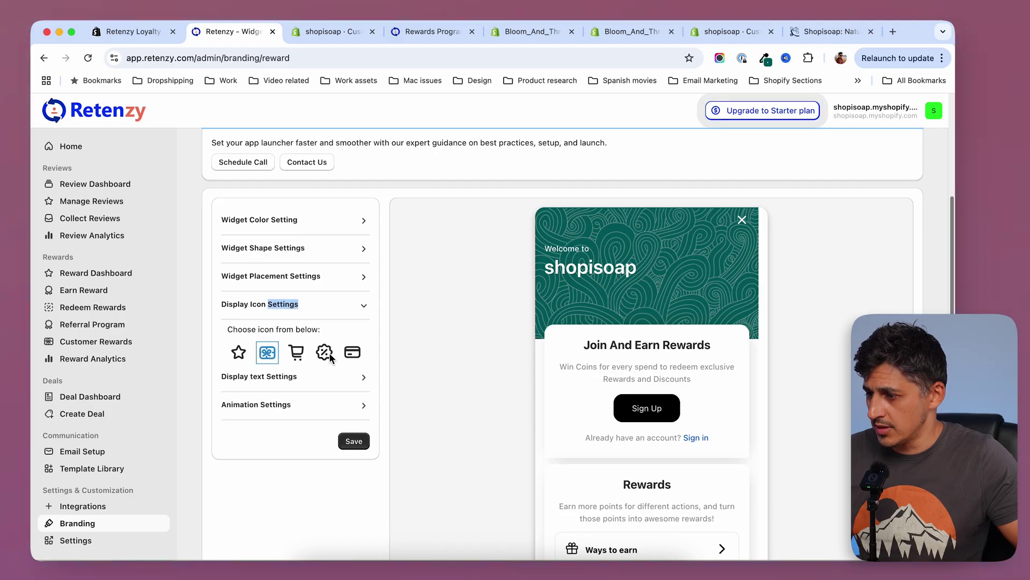
left_click(327, 354)
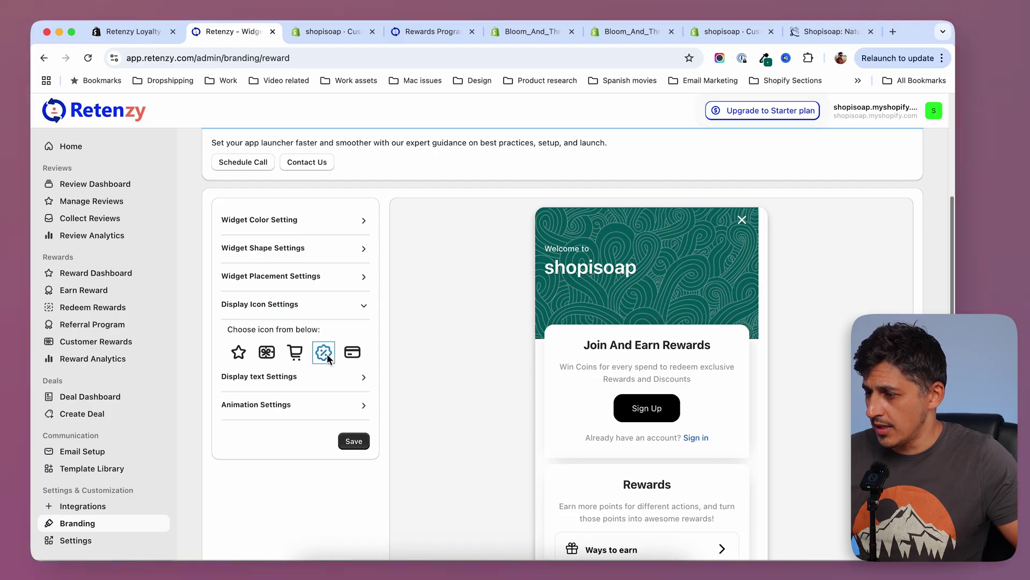
left_click(296, 313)
Review the widget text and animation settings.
left_click(273, 336)
left_click(272, 335)
left_click(269, 367)
left_click(271, 364)
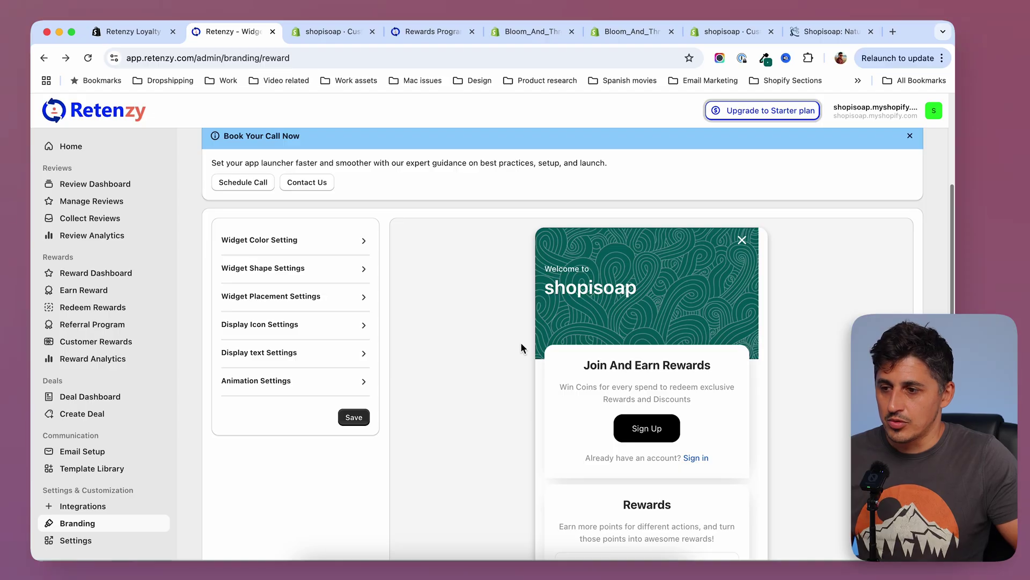
Capitalise the shop name to 'Shopisoap', submit it, and return to the Reward Dashboard.
left_click(78, 541)
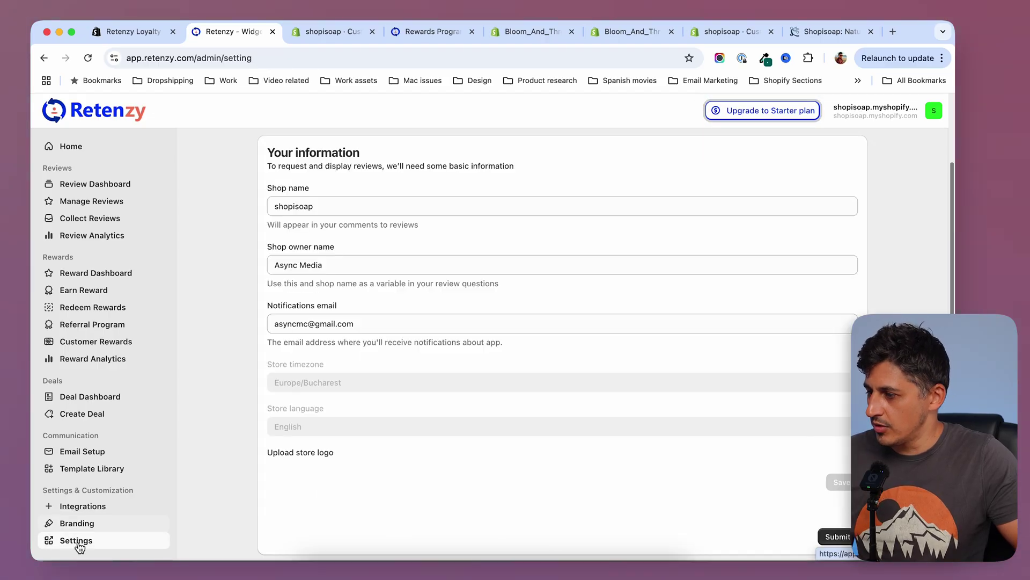
left_click(279, 206)
left_click(295, 226)
left_click(274, 207)
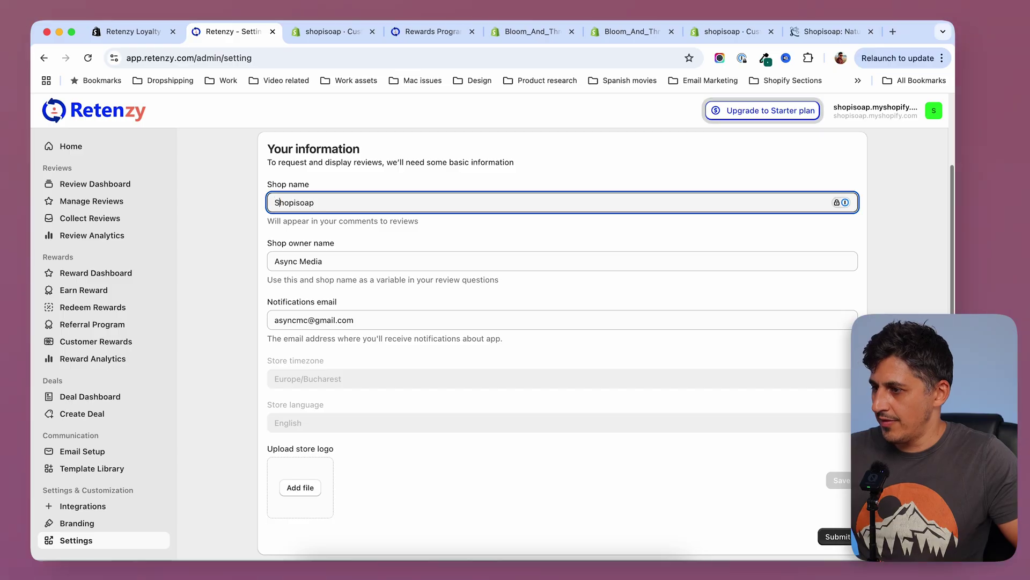
left_click(229, 270)
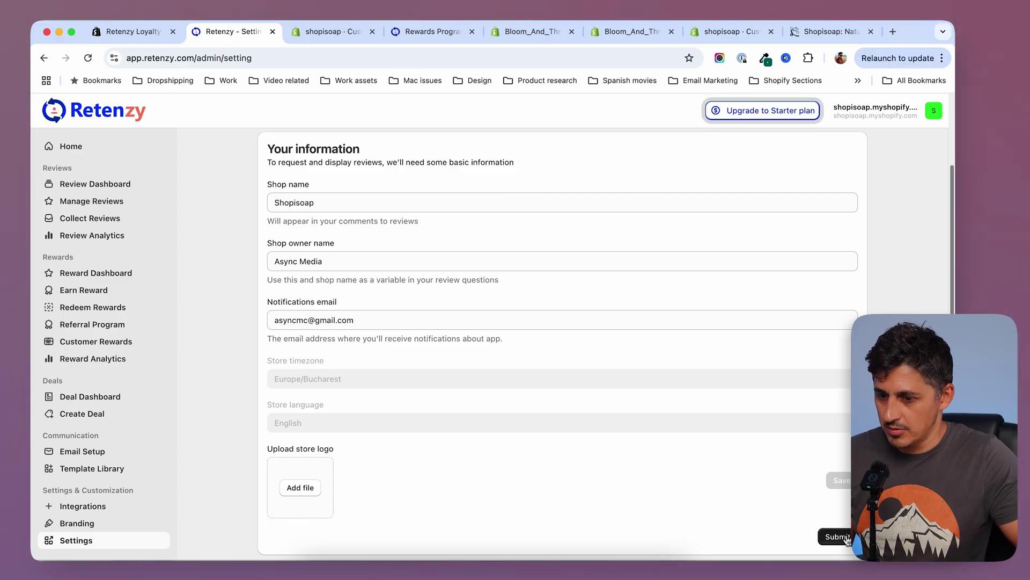
left_click(77, 523)
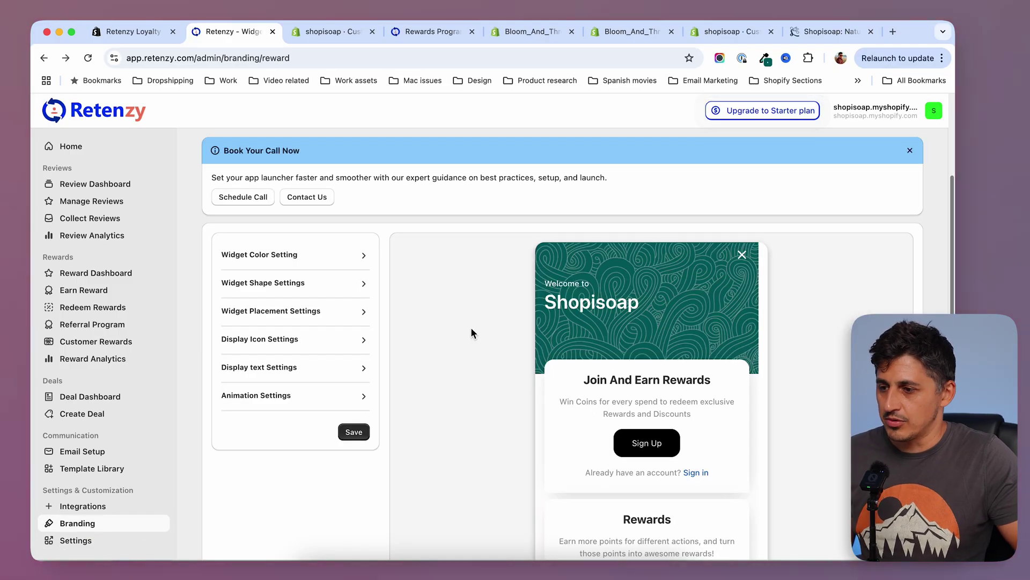
scroll(531, 285, "down", 2)
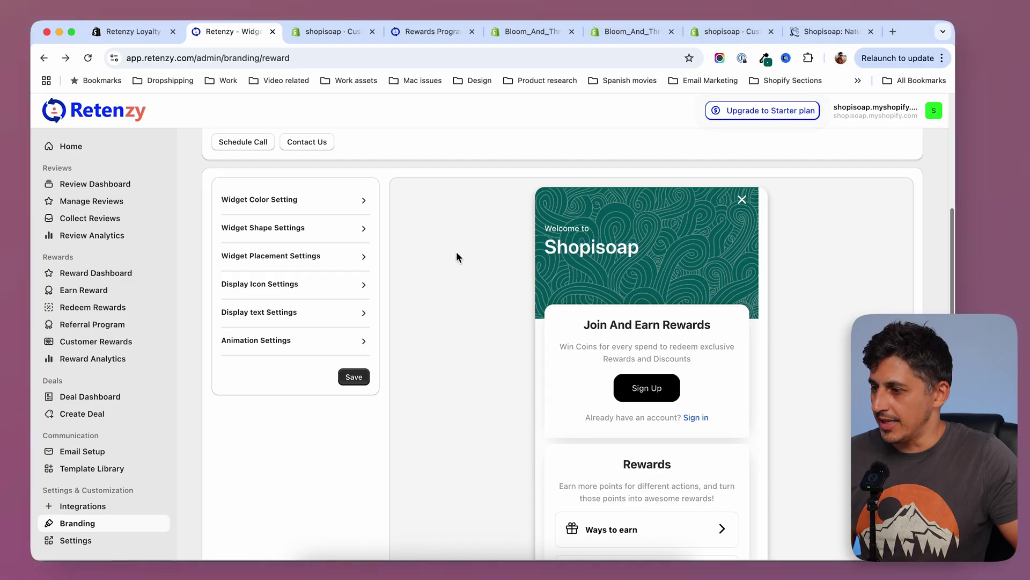
left_click(102, 278)
scroll(252, 338, "down", 4)
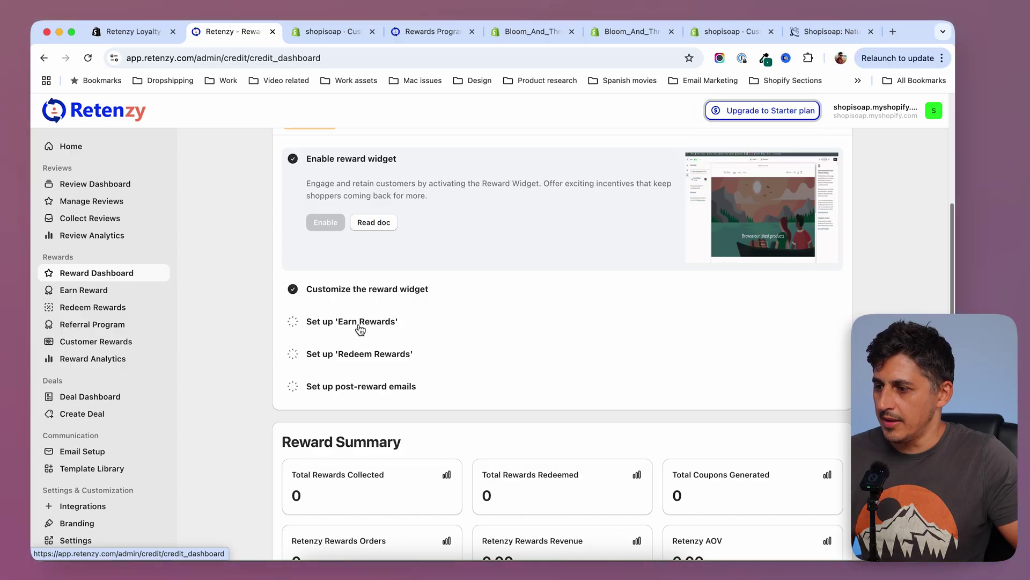
Set the signup reward rule to 250 points and publish it.
left_click(376, 326)
left_click(326, 299)
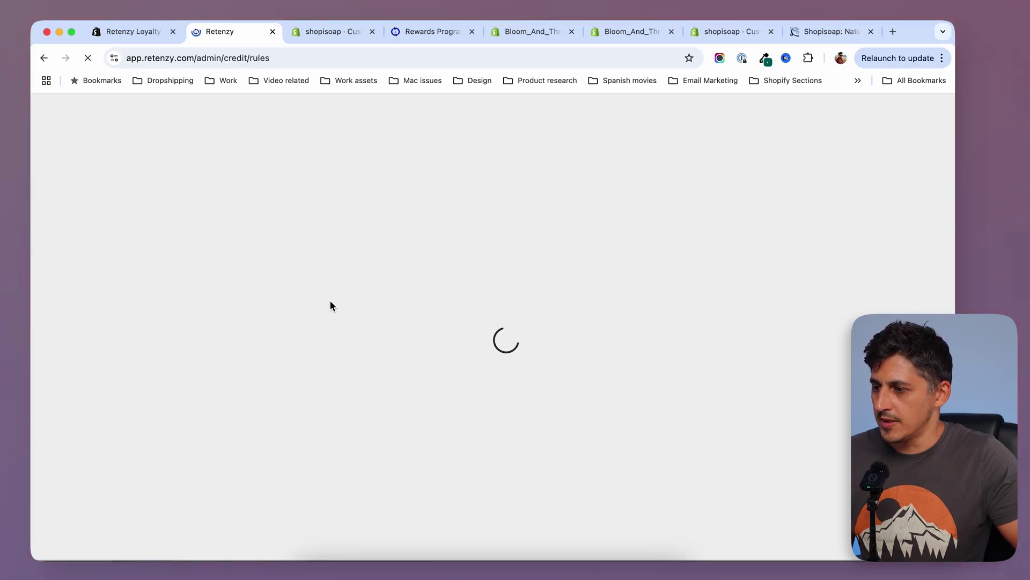
scroll(408, 333, "down", 2)
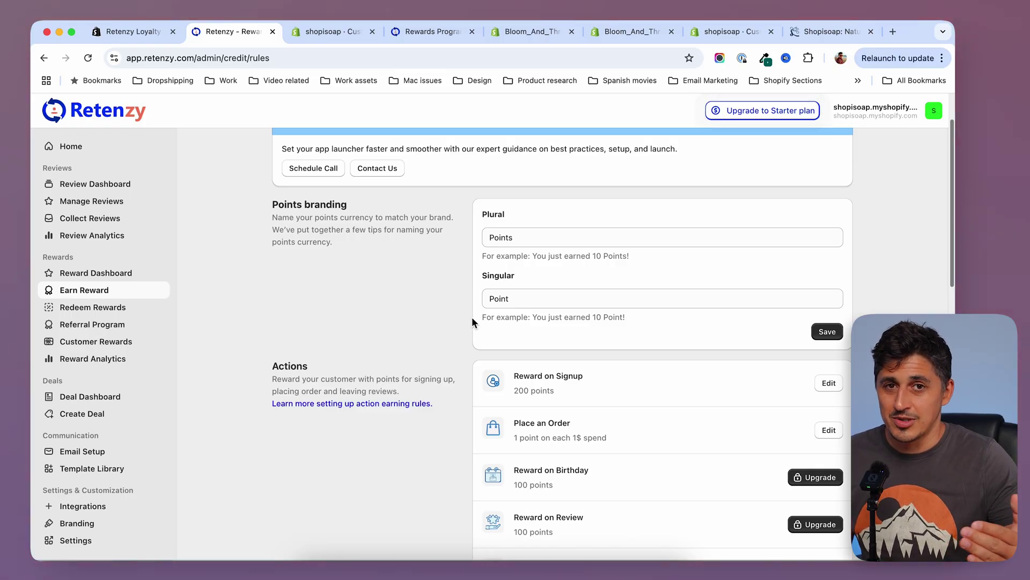
scroll(451, 344, "up", 2)
scroll(451, 344, "down", 4)
scroll(452, 344, "down", 2)
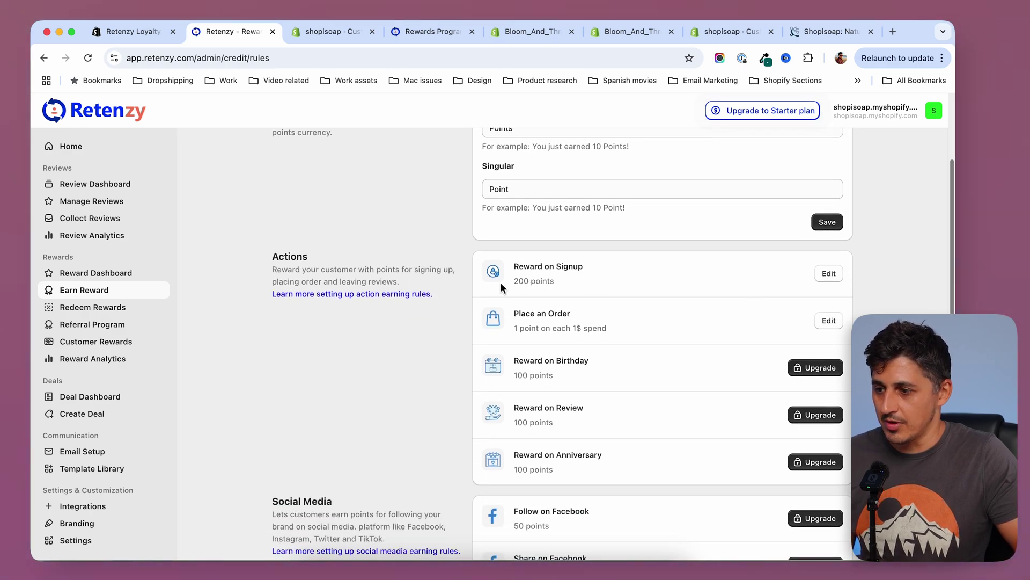
left_click(829, 274)
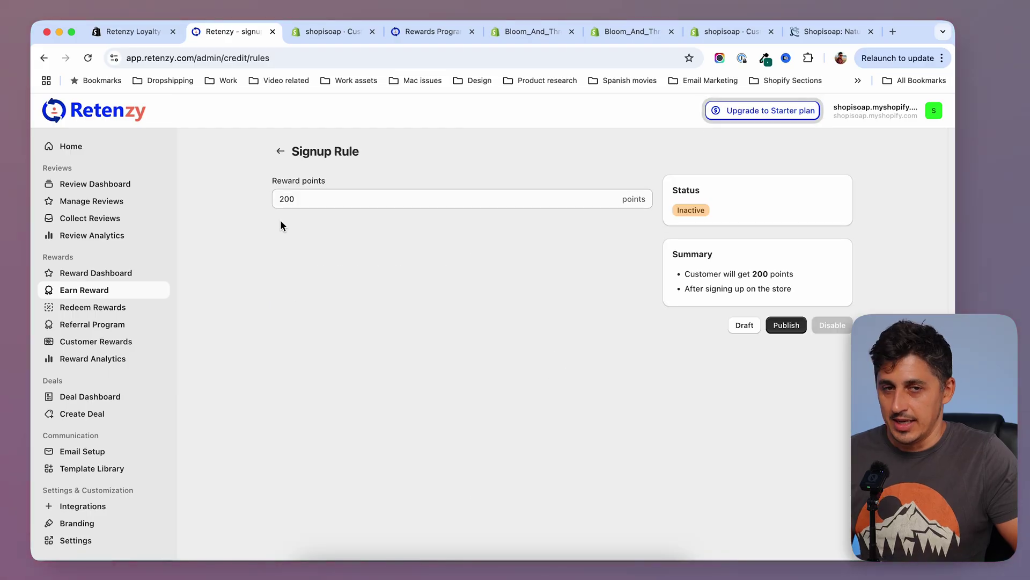
left_click(287, 200)
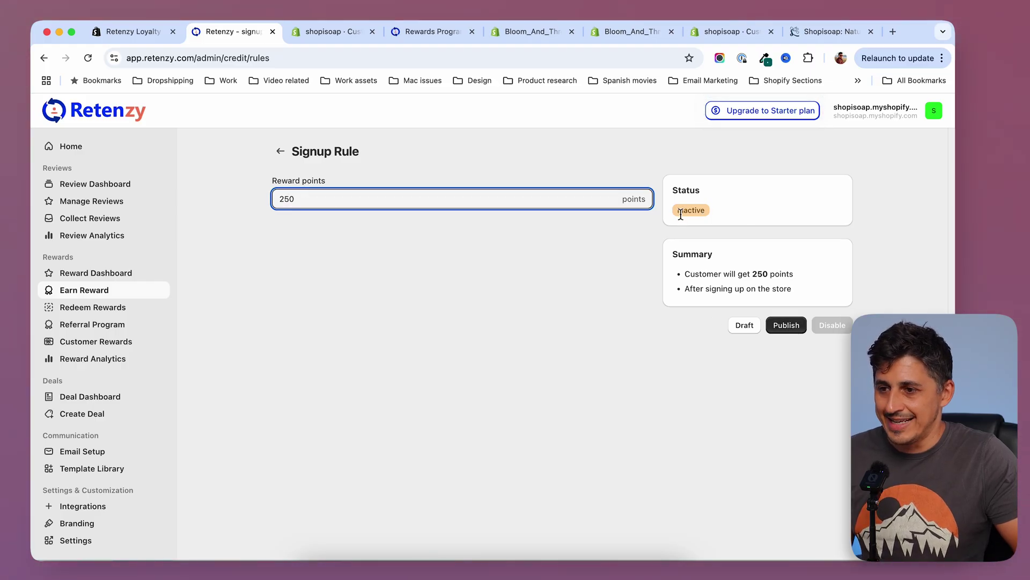
left_click(786, 325)
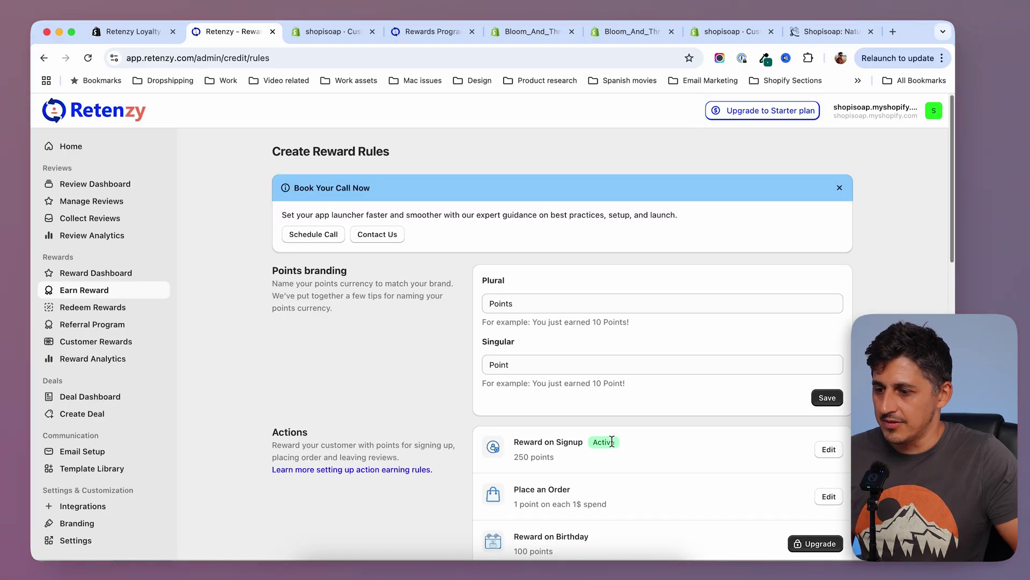
Open the Place an Order earning rule, currently 1 point per $1.
scroll(643, 448, "down", 4)
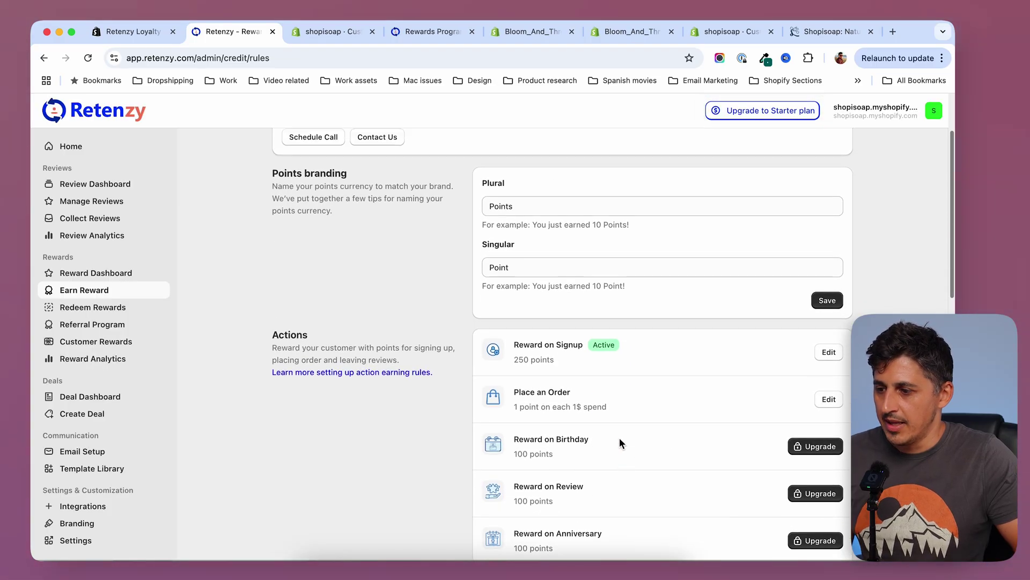
scroll(605, 398, "down", 4)
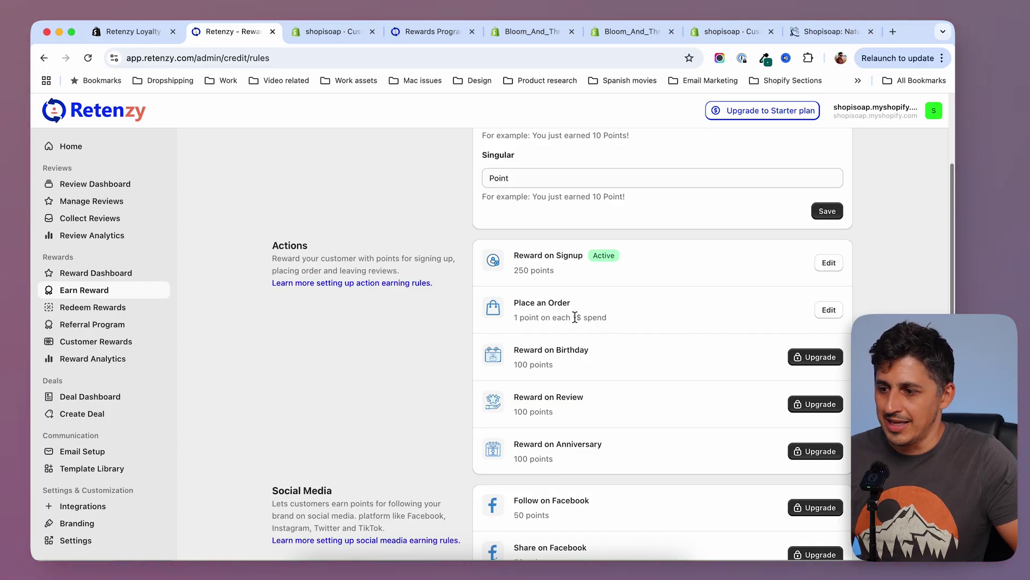
left_click(829, 310)
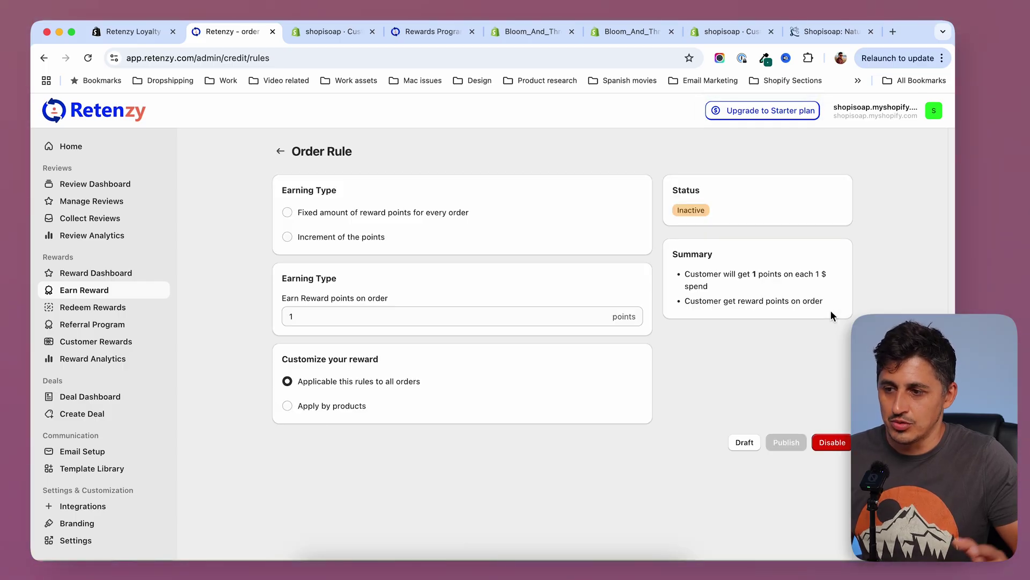
Change the Place an Order rule to 10 points per $1 spent and publish it.
left_click(347, 316)
type("0")
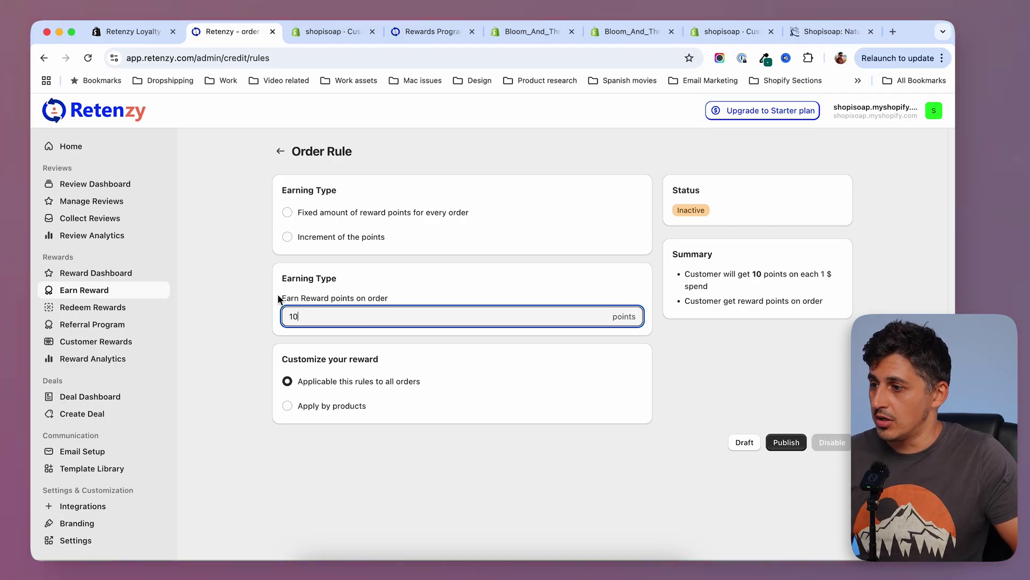
left_click(782, 450)
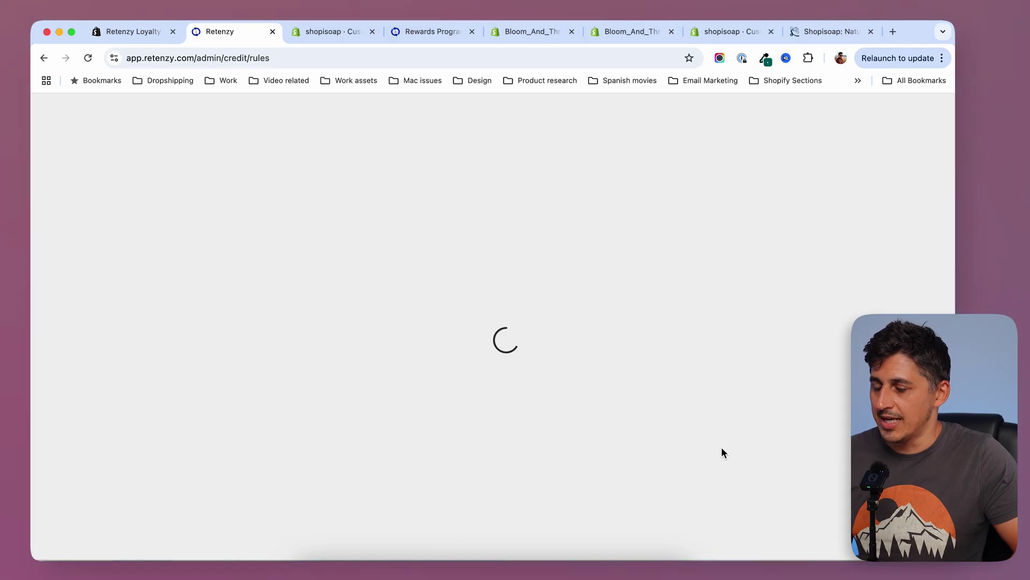
scroll(629, 422, "down", 5)
scroll(633, 366, "down", 1)
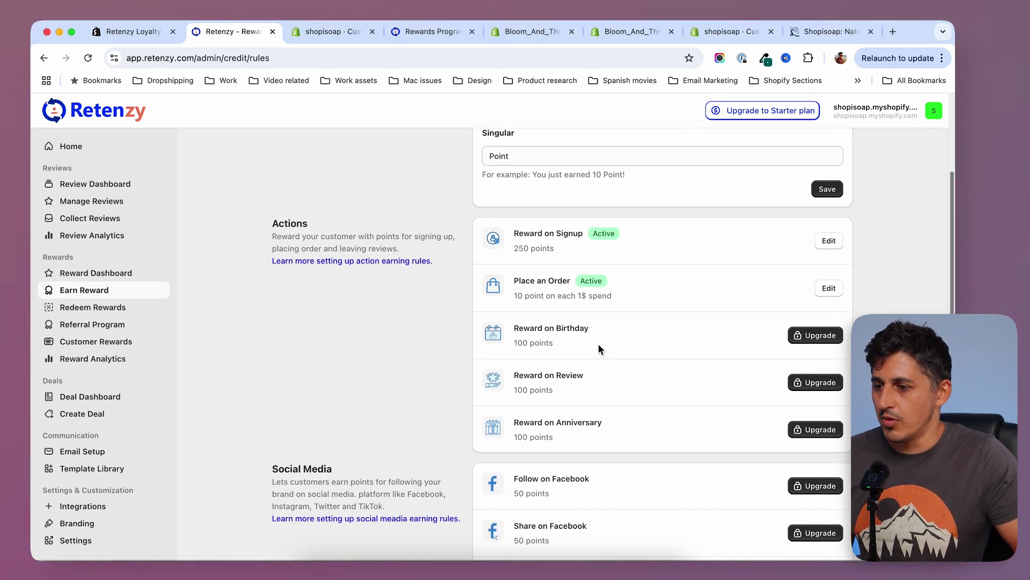
Expand Social Media earn rules to show Pinterest, Youtube, X and TikTok rewards.
scroll(460, 368, "down", 1)
scroll(460, 368, "down", 1)
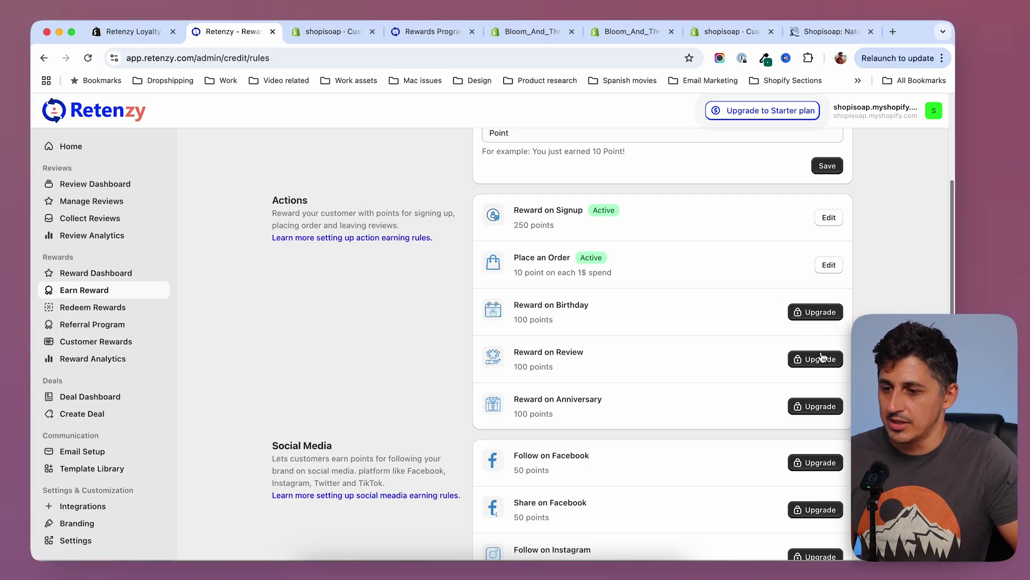
scroll(559, 429, "up", 2)
scroll(583, 390, "down", 3)
scroll(583, 390, "down", 2)
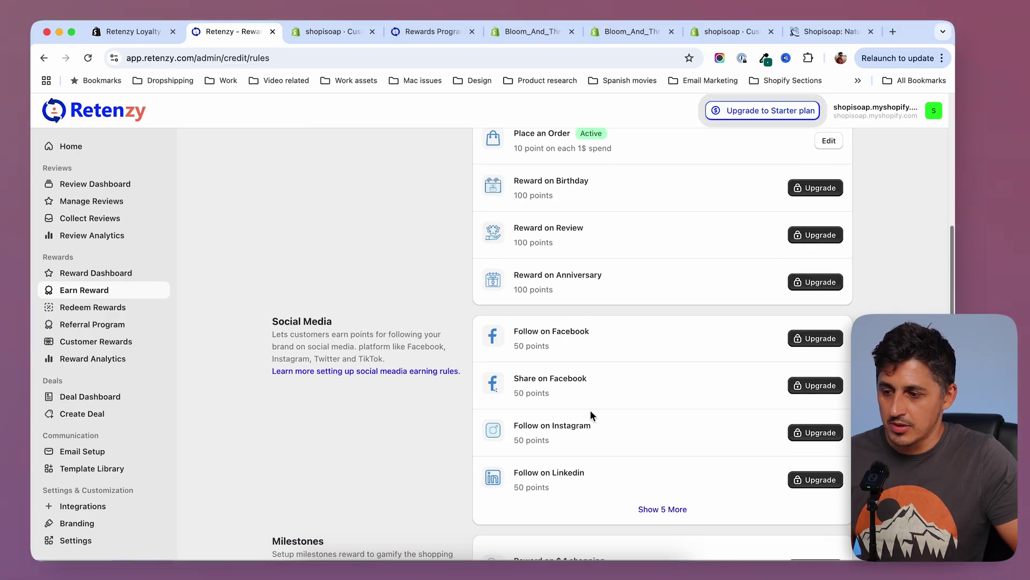
scroll(591, 413, "down", 2)
left_click(657, 432)
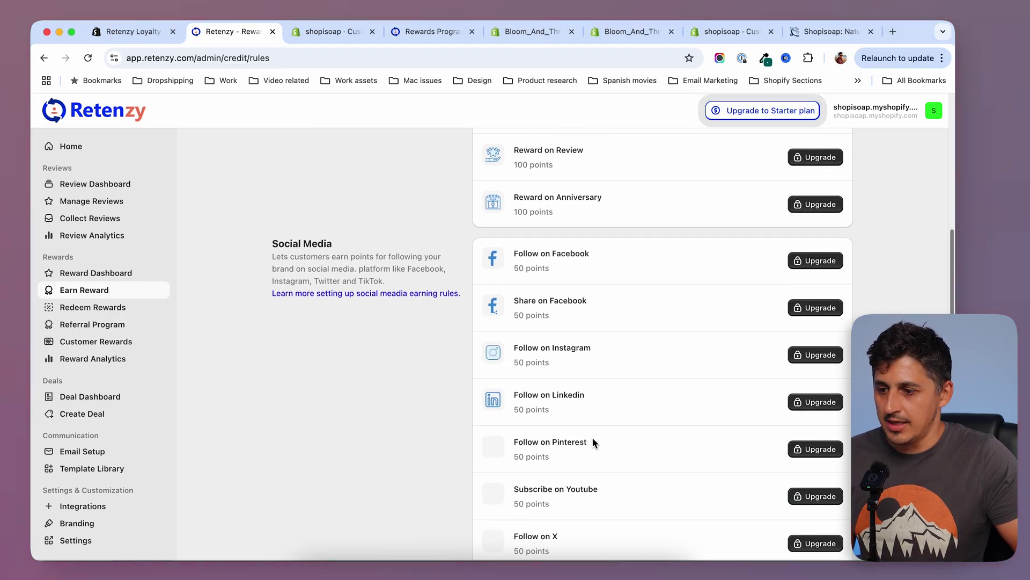
Scroll through the remaining earn rules down to Points expiry and Email expiry.
scroll(421, 436, "down", 3)
scroll(442, 442, "down", 3)
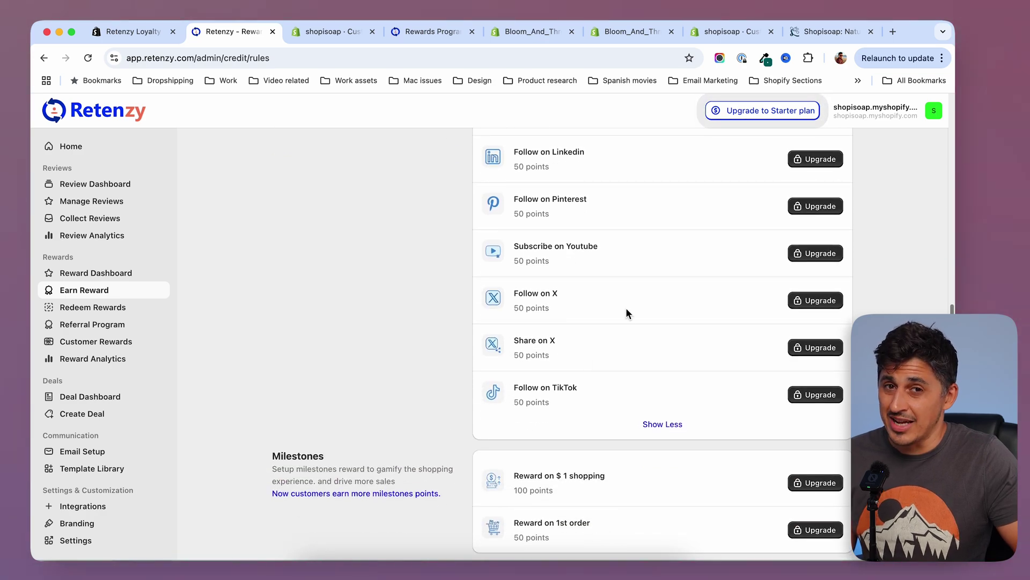
scroll(626, 310, "up", 4)
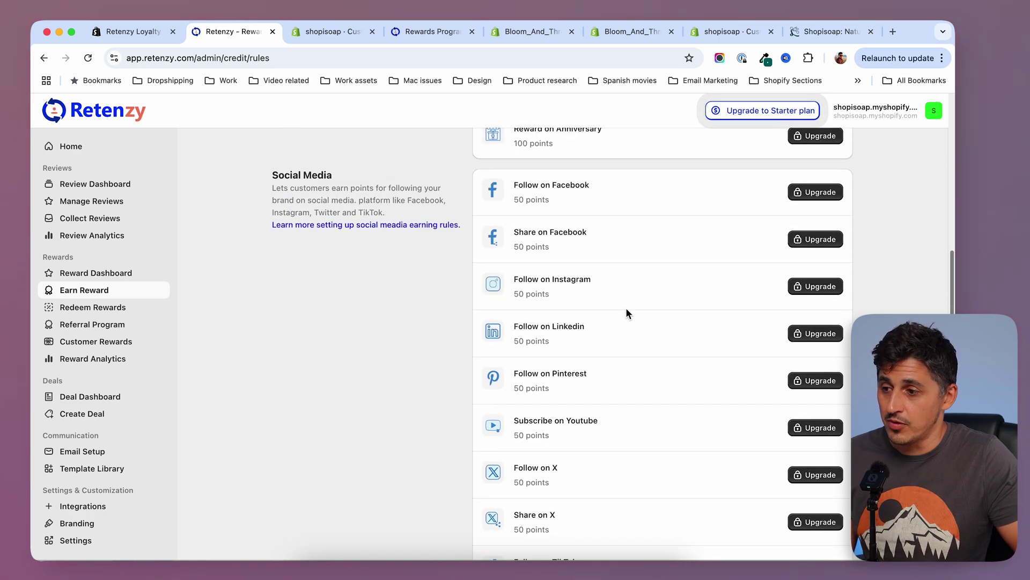
scroll(625, 313, "up", 3)
scroll(446, 321, "down", 8)
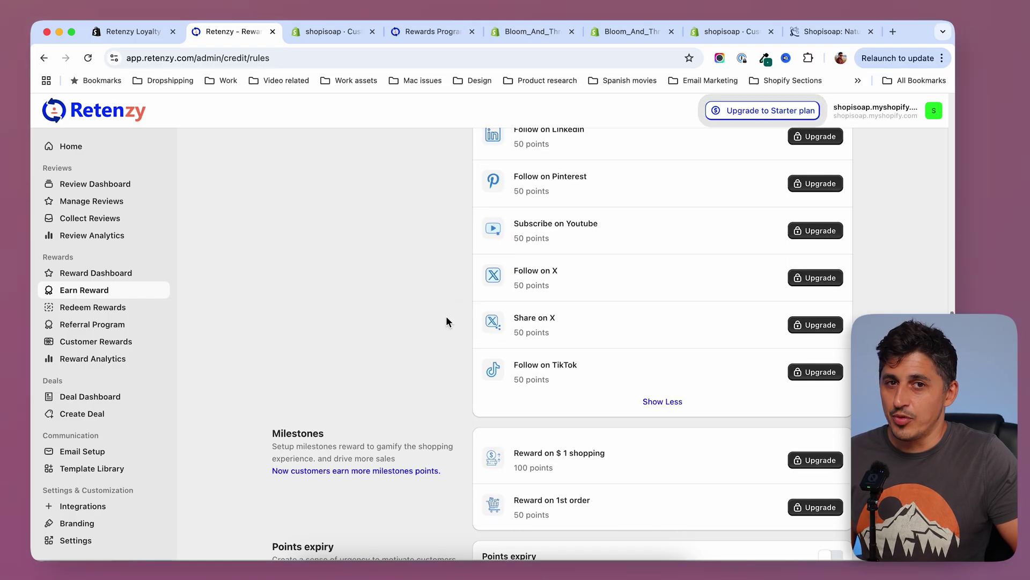
scroll(446, 321, "down", 7)
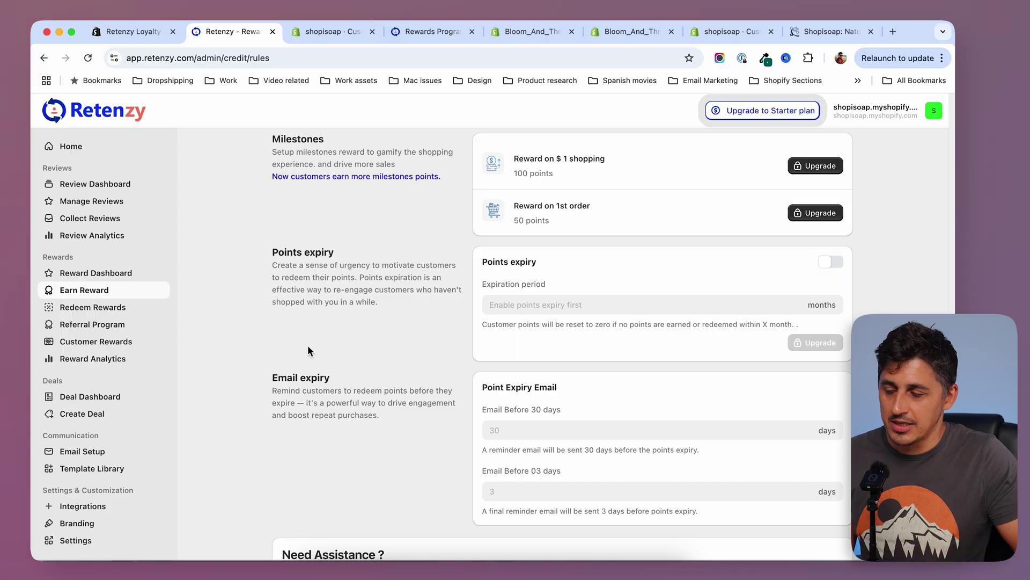
scroll(505, 347, "up", 1)
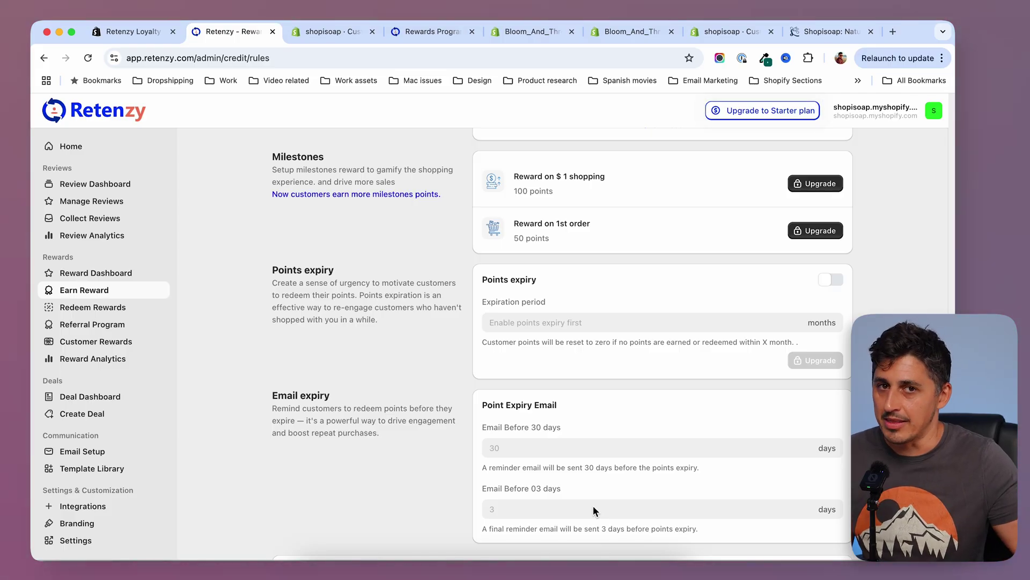
scroll(234, 309, "down", 2)
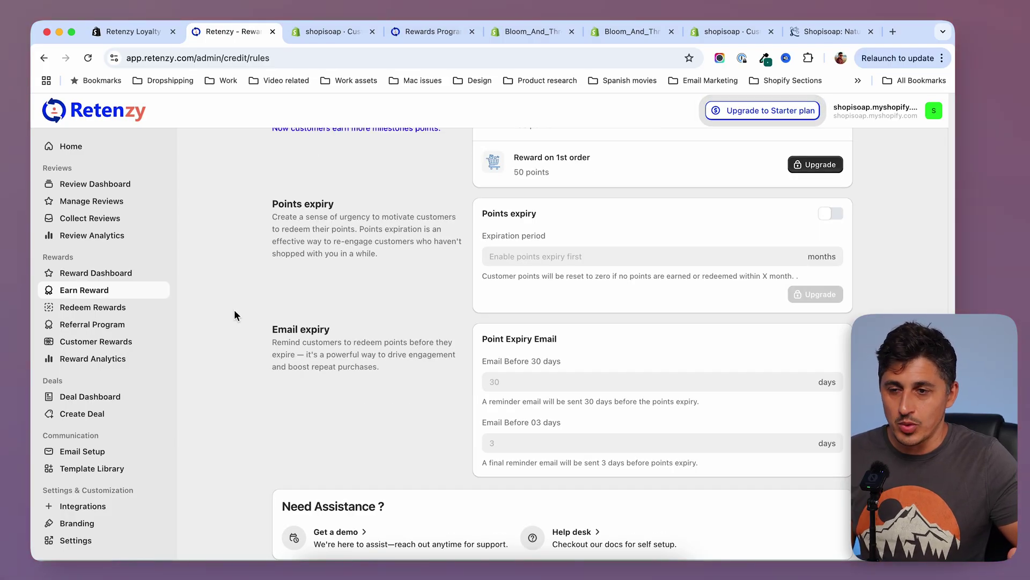
Review the Redeem Rewards settings: 500-point, 1000-point and $10 discount amounts.
left_click(92, 314)
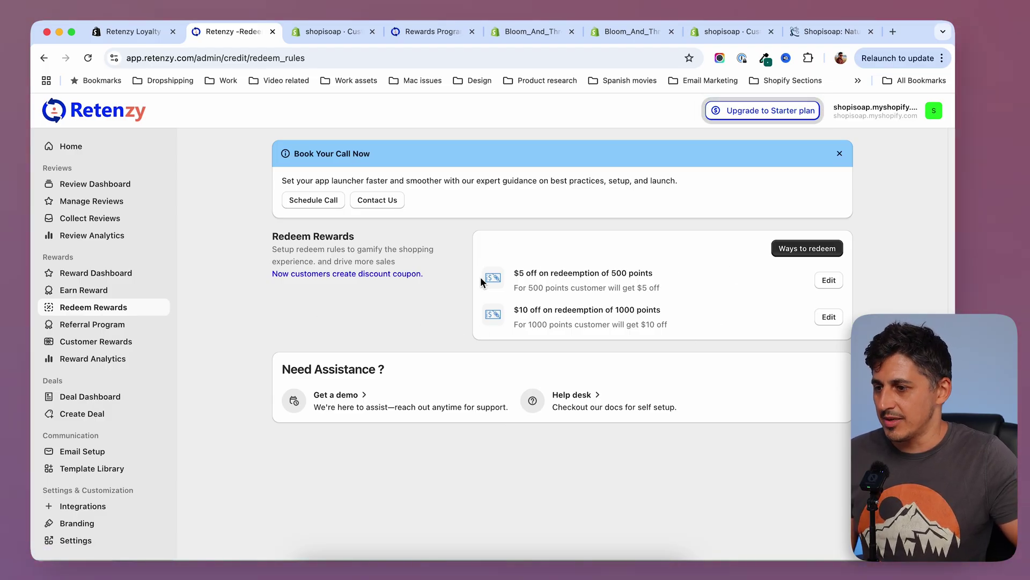
double_click(618, 273)
left_click(530, 307)
double_click(530, 308)
left_click_drag(616, 310, 631, 313)
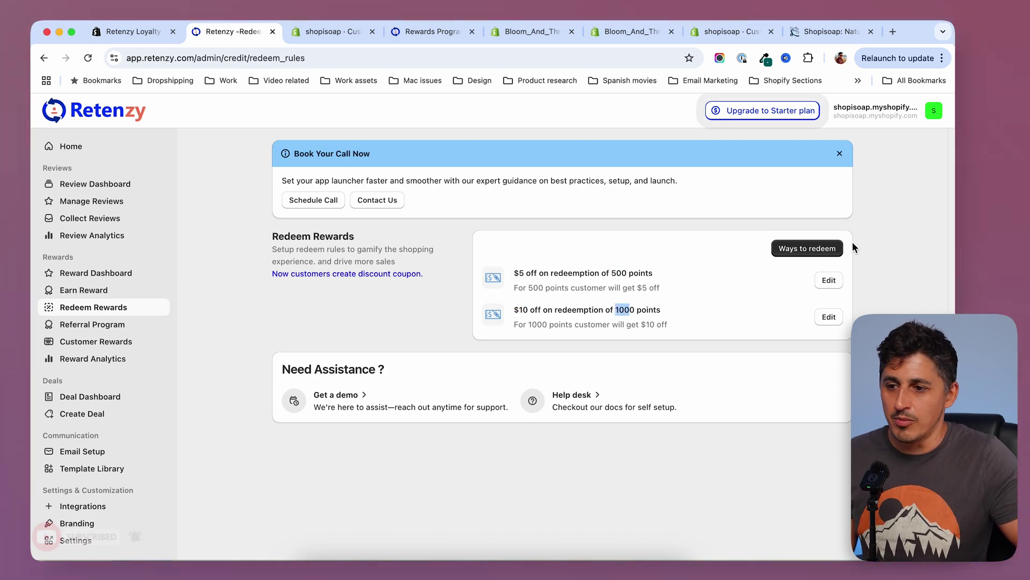
Check the Ways to redeem list, then open the Referral Program page.
left_click(825, 253)
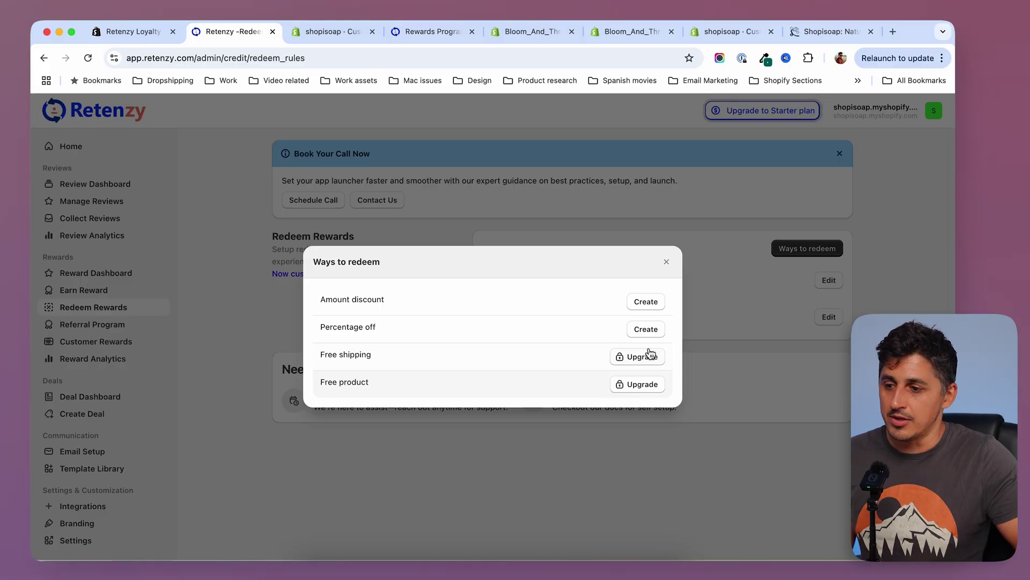
left_click(666, 262)
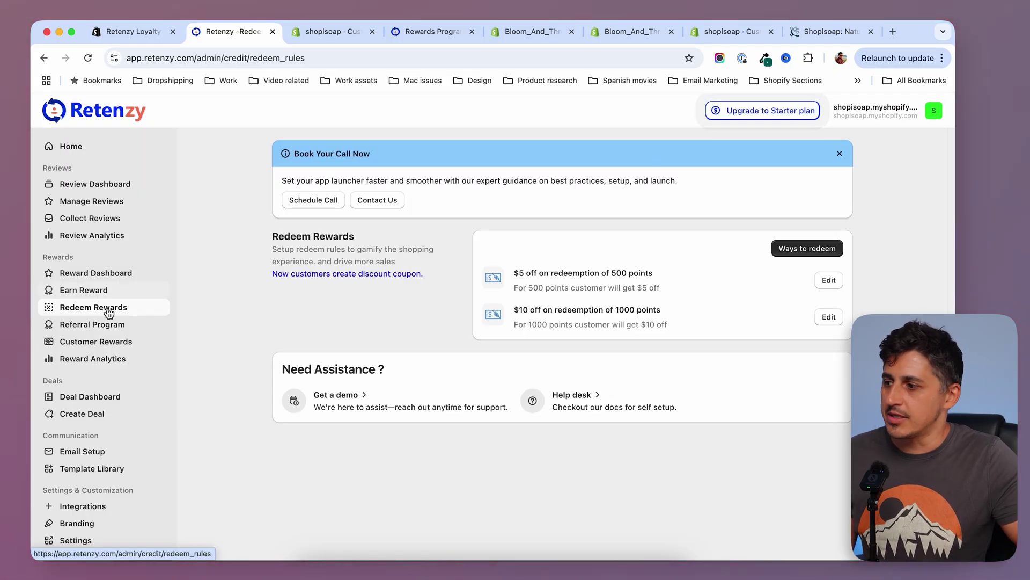
left_click(87, 325)
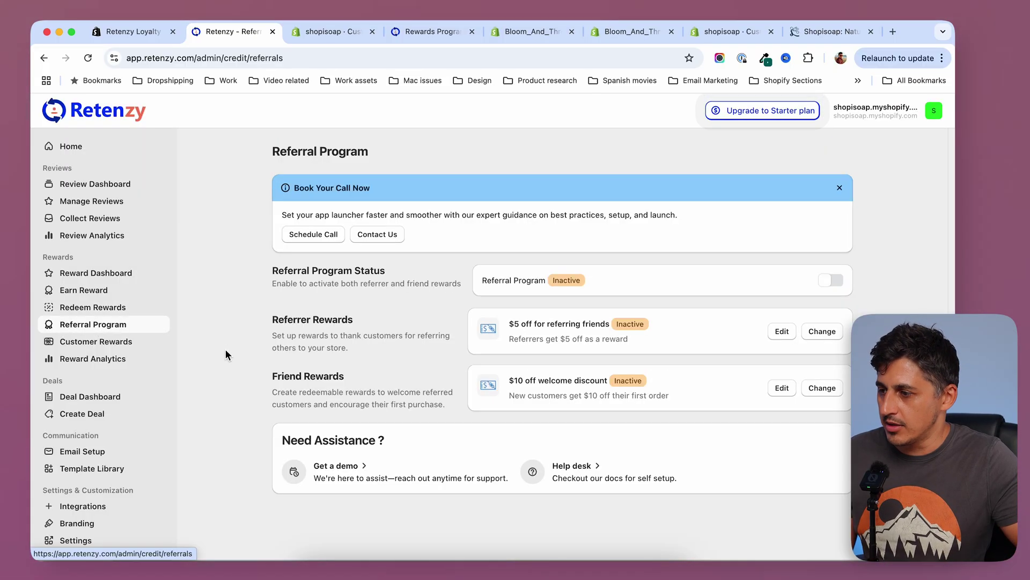
Turn on and confirm the Referral Program, activating the $5 referrer and $10 friend rewards.
left_click(832, 280)
left_click(652, 366)
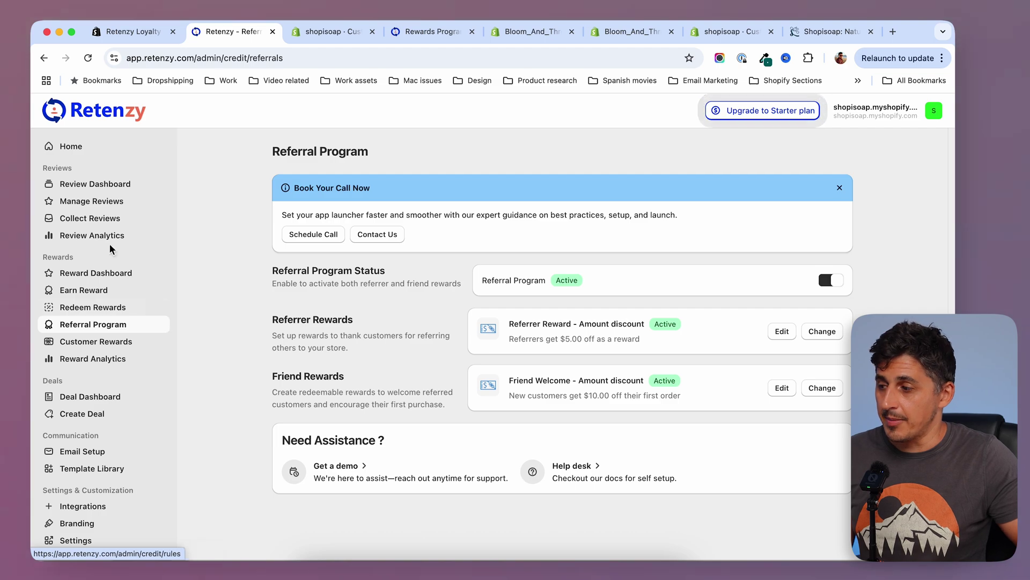
On the shopisoap storefront, open the rewards widget showing 250 points.
left_click(834, 32)
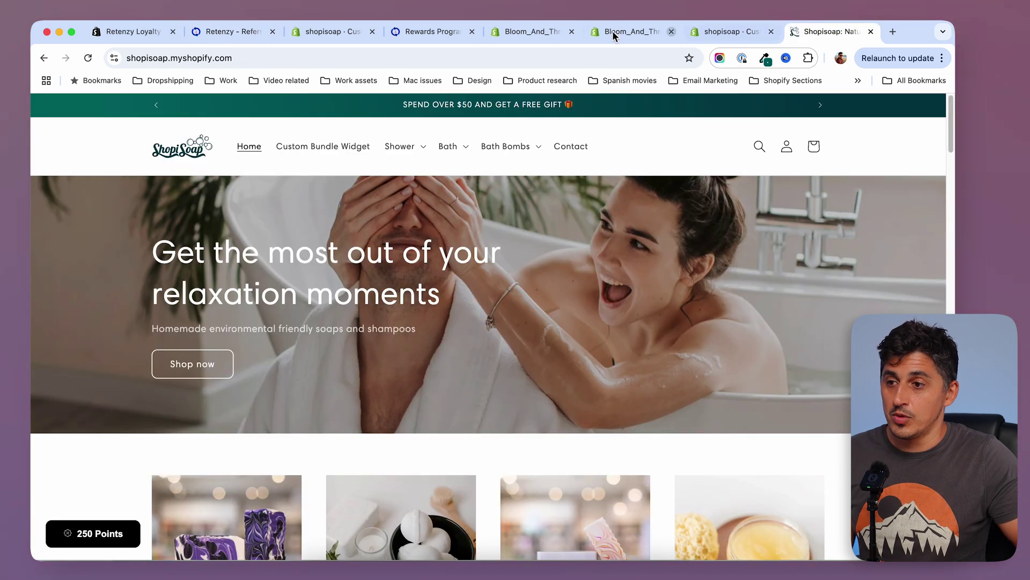
left_click(95, 544)
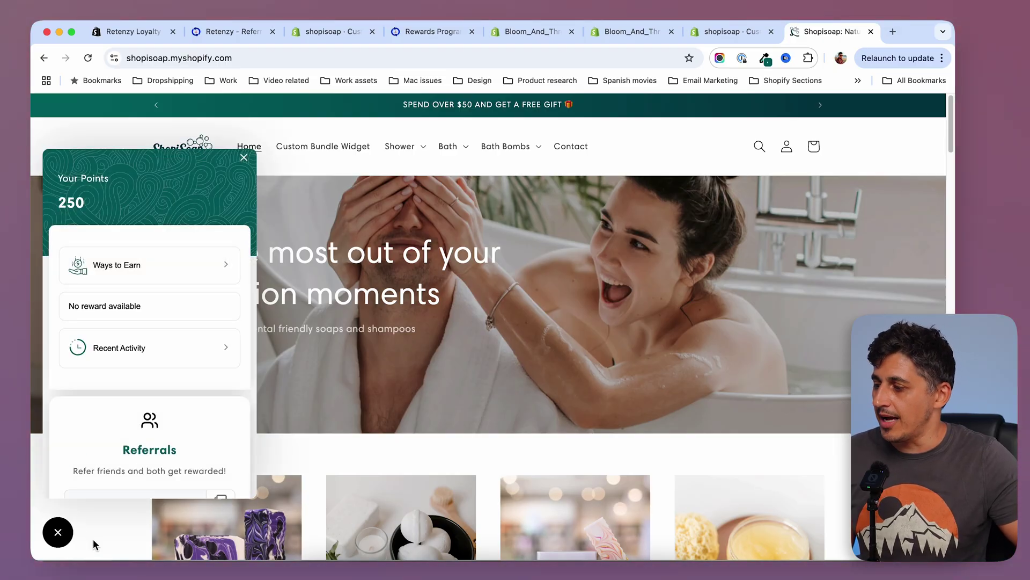
left_click(93, 541)
left_click(93, 534)
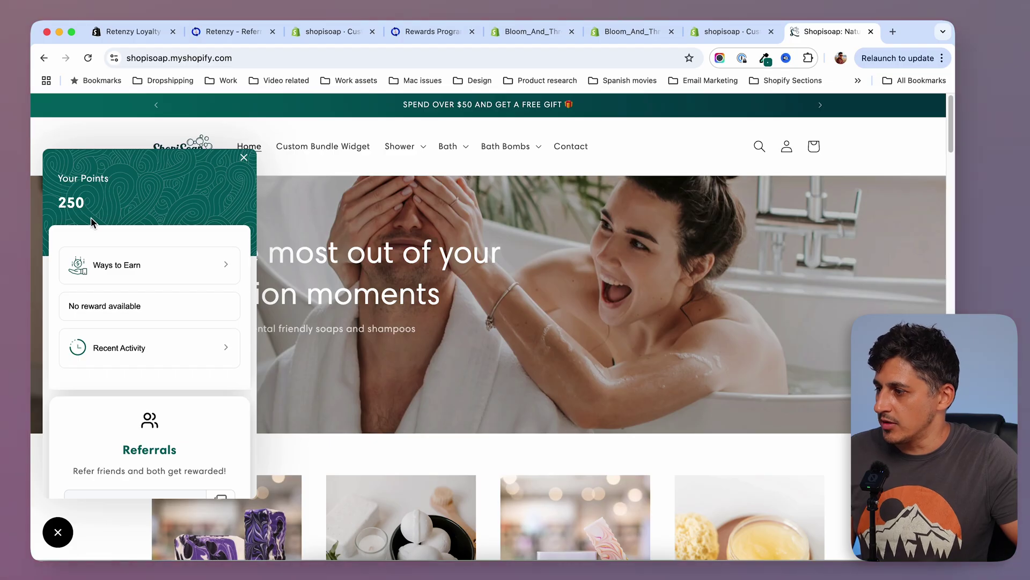
Browse Ways to Earn, then scroll through the Referrals and How it works sections.
left_click(135, 275)
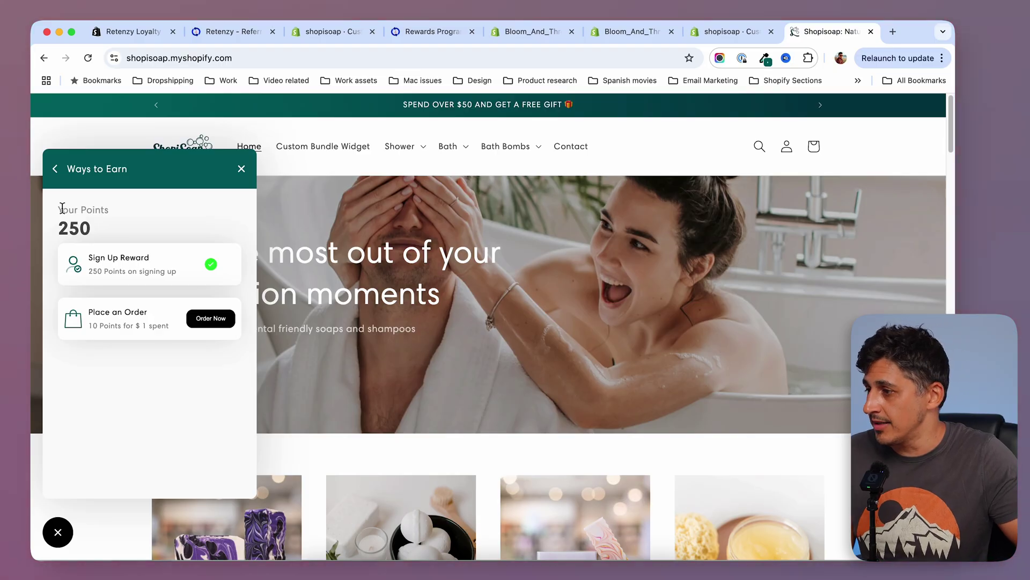
left_click(54, 169)
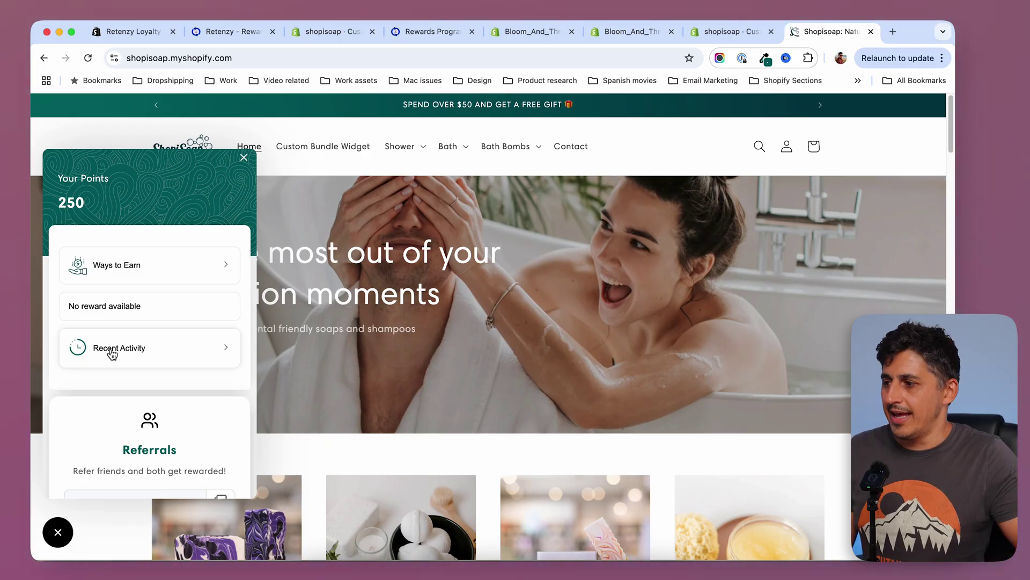
left_click(122, 274)
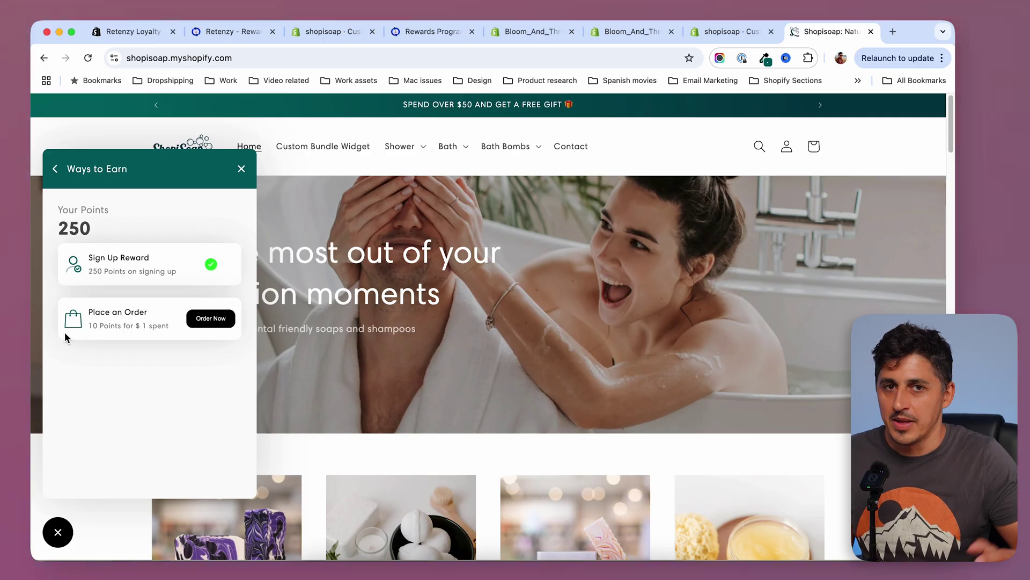
left_click(56, 171)
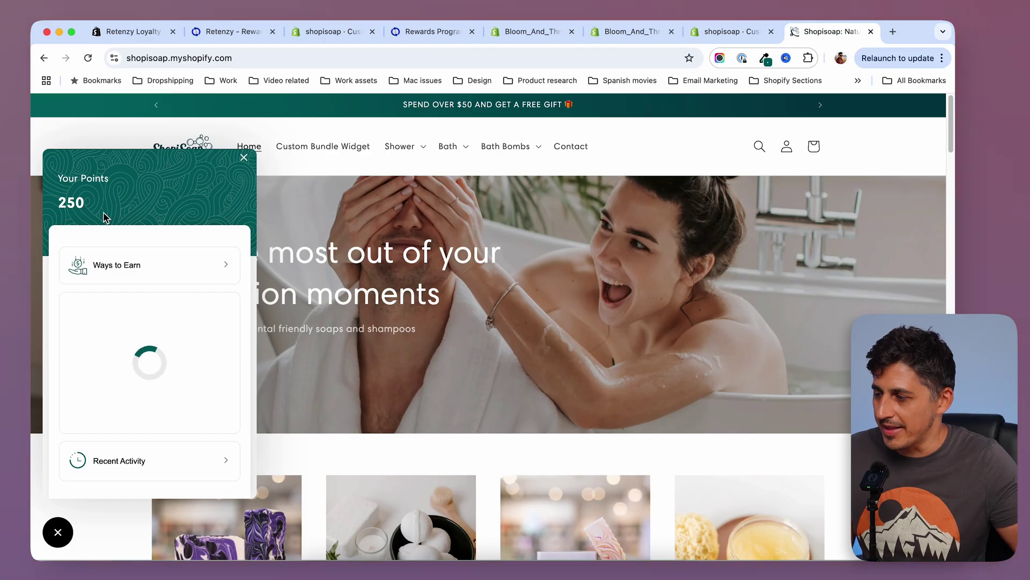
scroll(196, 324, "down", 3)
scroll(195, 324, "down", 1)
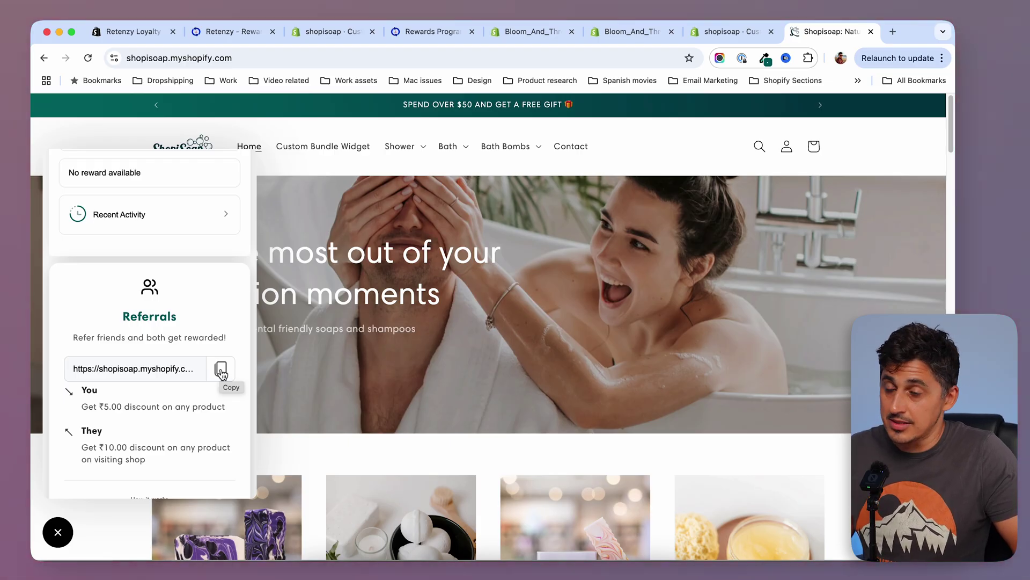
scroll(188, 455, "down", 5)
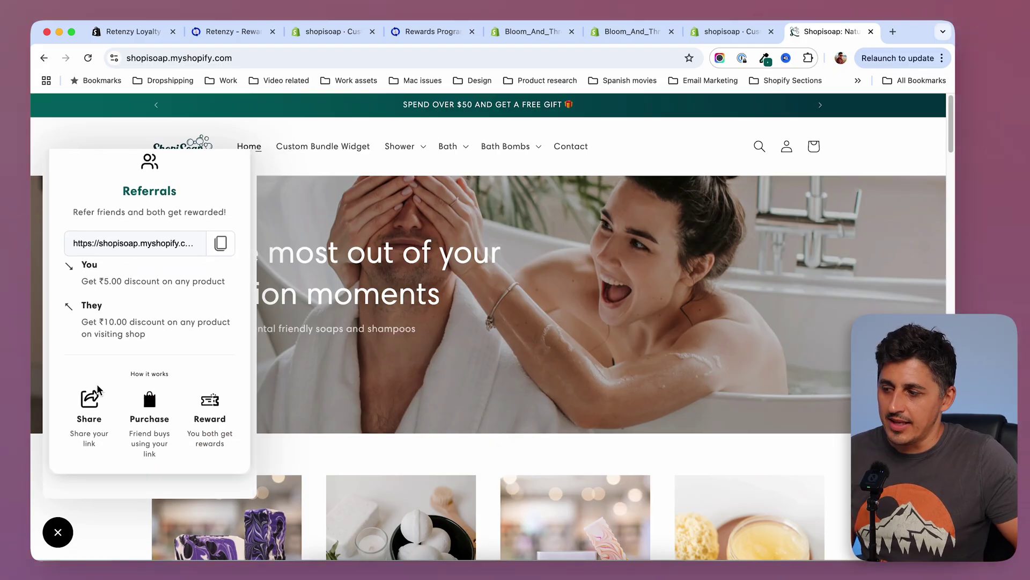
scroll(148, 455, "up", 10)
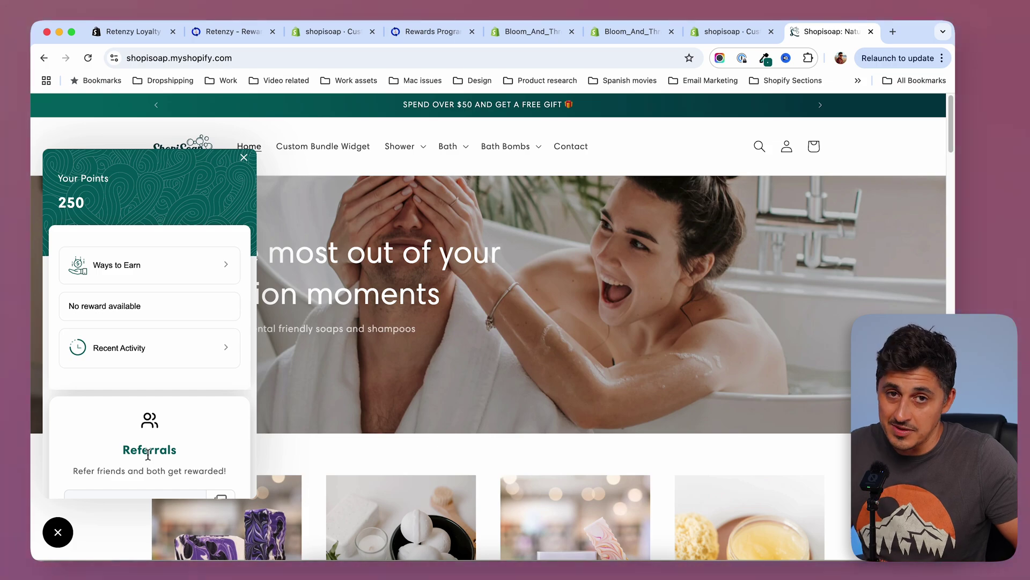
Move from the Retenzy dashboard tabs over to the Bloom_And_Thread store's Themes page.
left_click(244, 35)
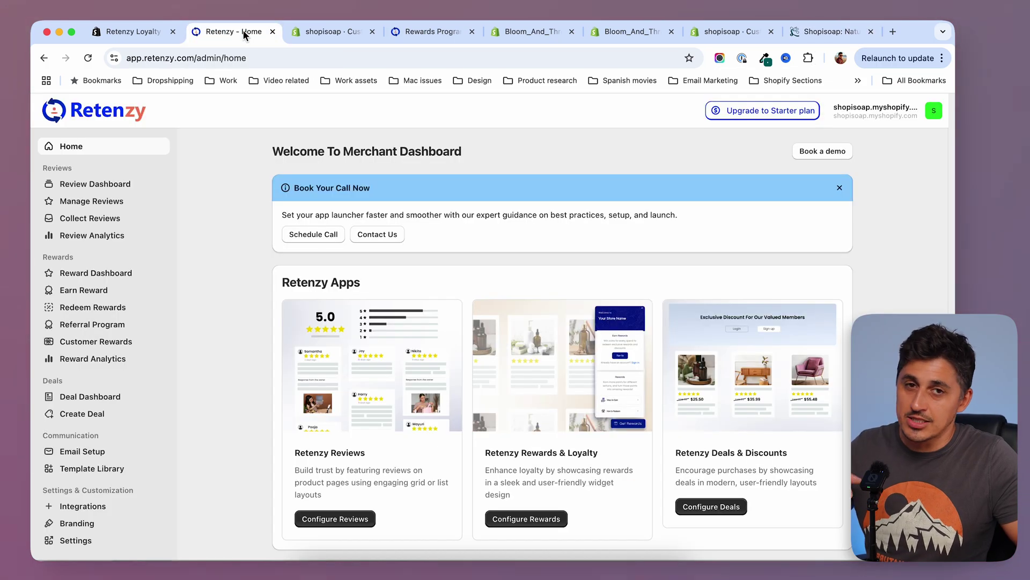
left_click(146, 34)
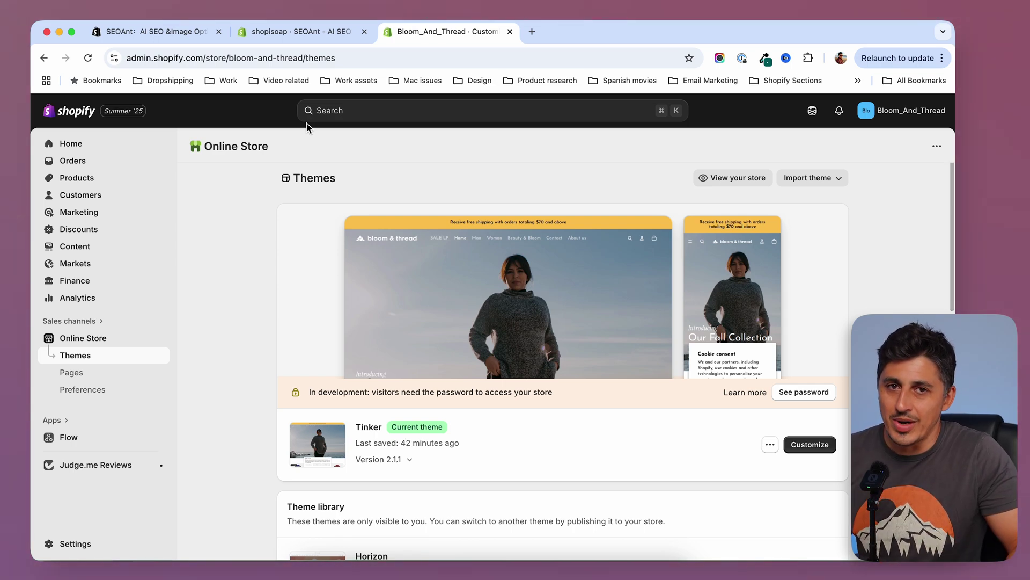
Review the SEOAnt dashboard's SEO score in the shopisoap admin, then go to Content Optimization.
left_click(142, 33)
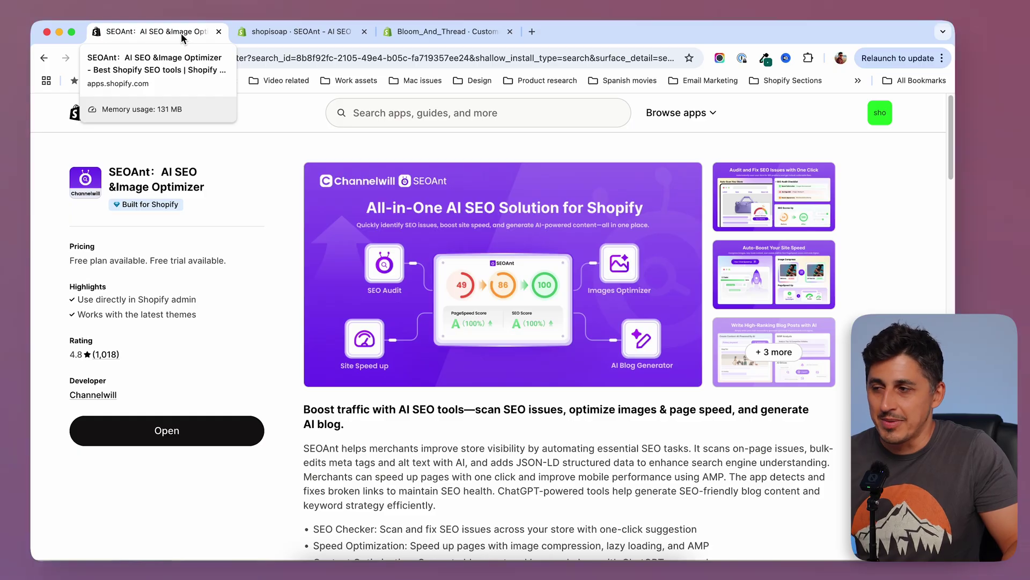
left_click(283, 30)
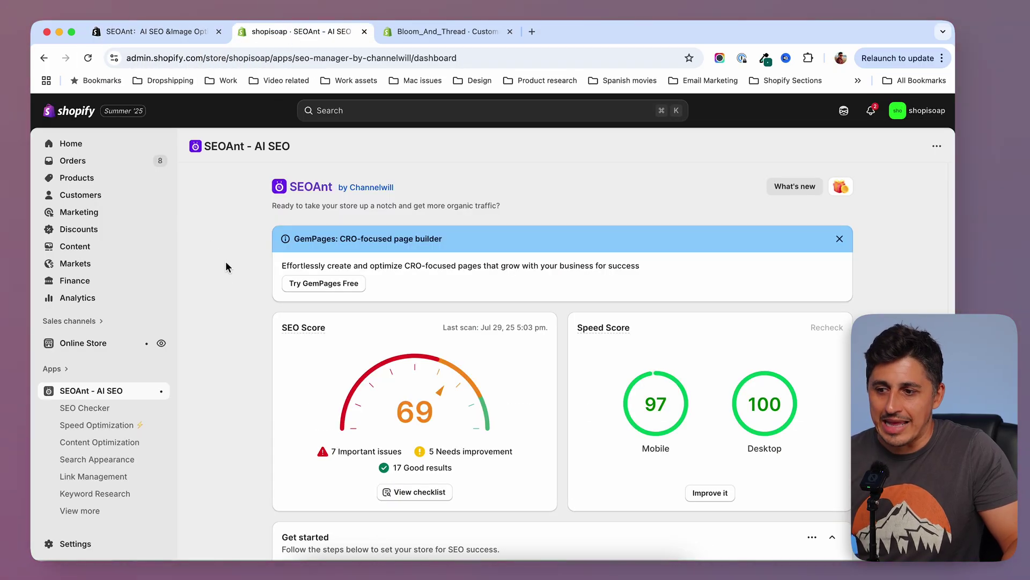
scroll(227, 287, "down", 3)
scroll(237, 437, "up", 3)
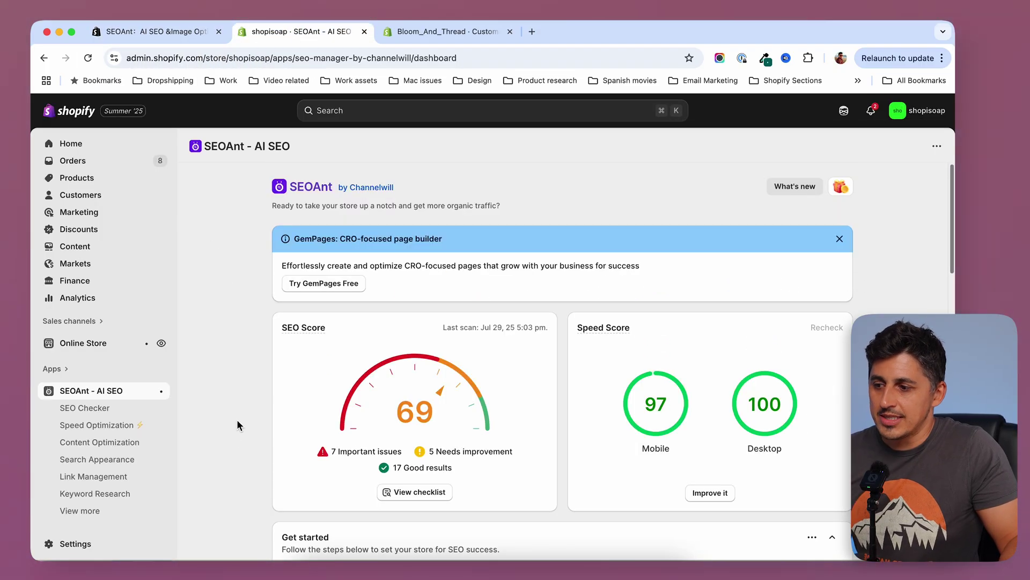
scroll(240, 342, "down", 2)
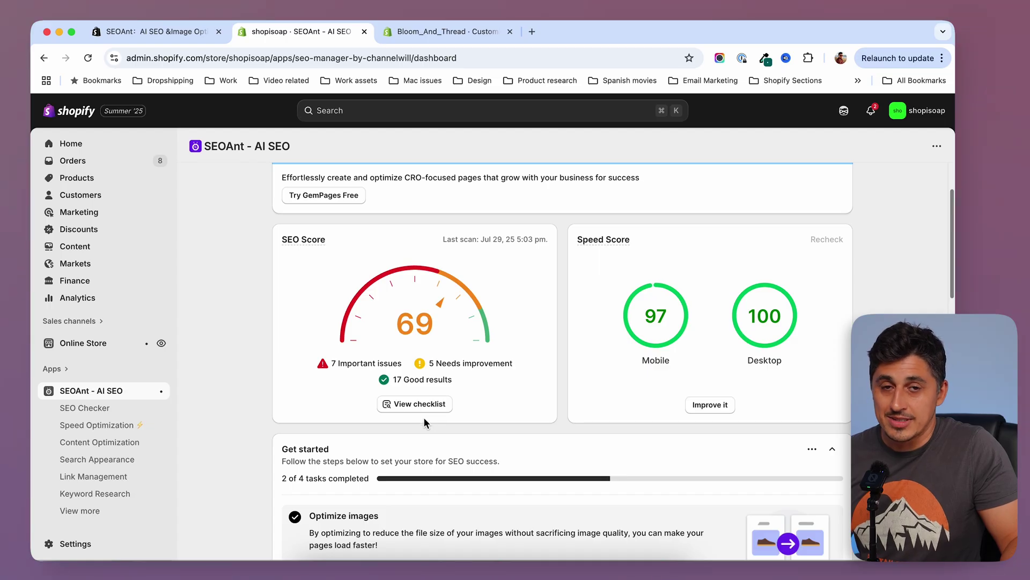
scroll(275, 443, "up", 2)
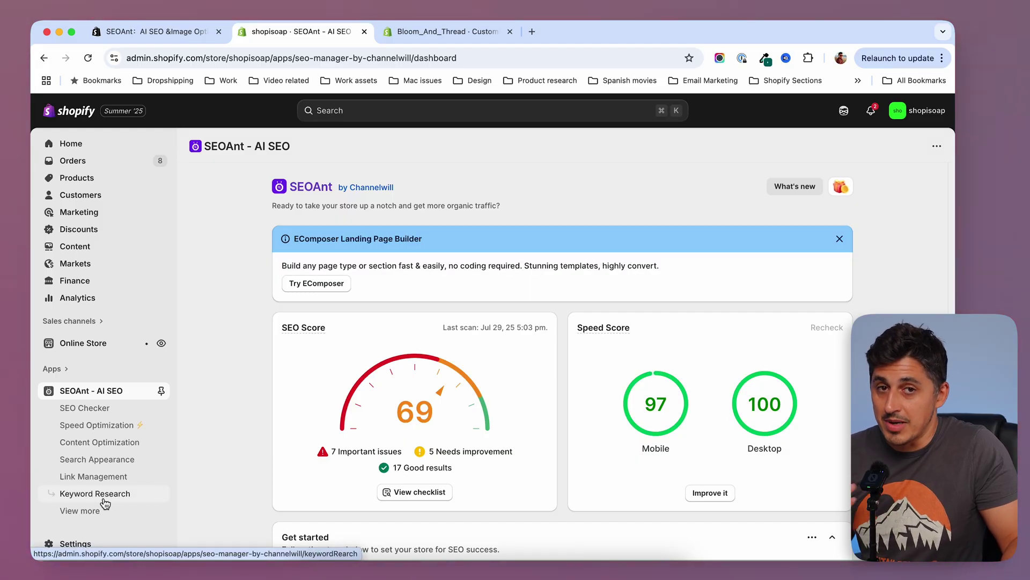
left_click(110, 445)
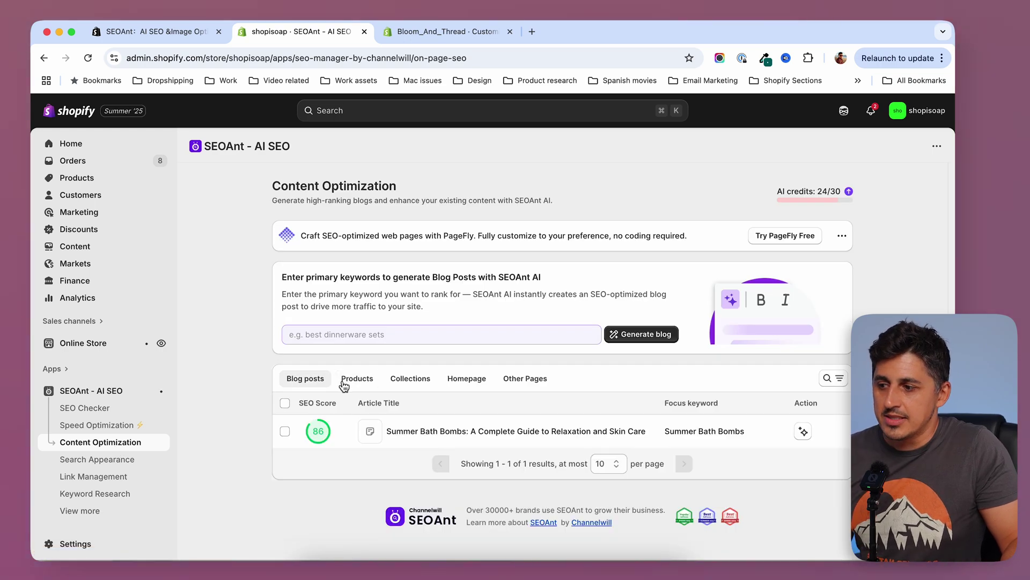
List products in Content Optimization and scan the 38-product table, where Exotic Florals Body Butter scores 19.
left_click(366, 382)
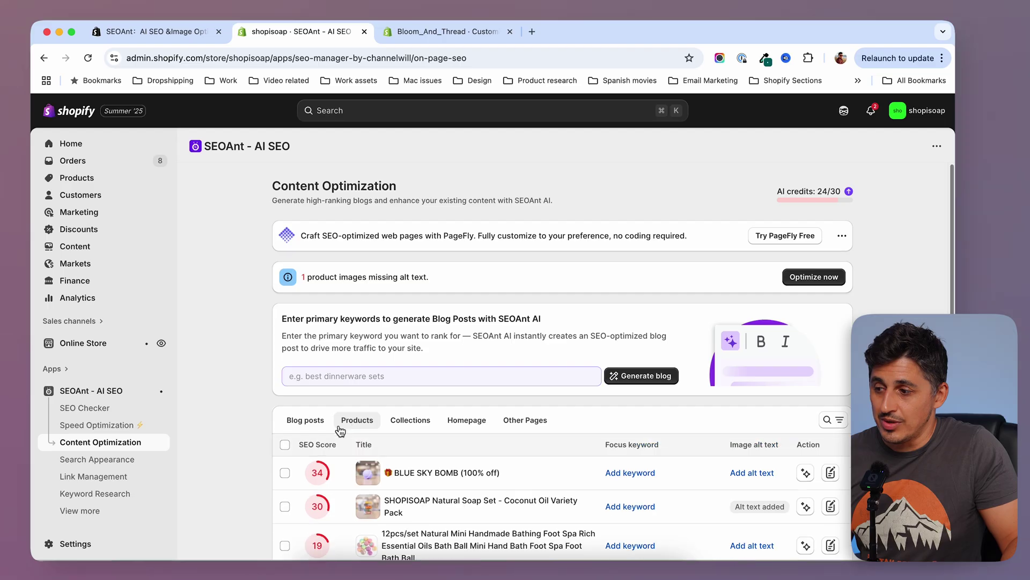
scroll(240, 427, "down", 5)
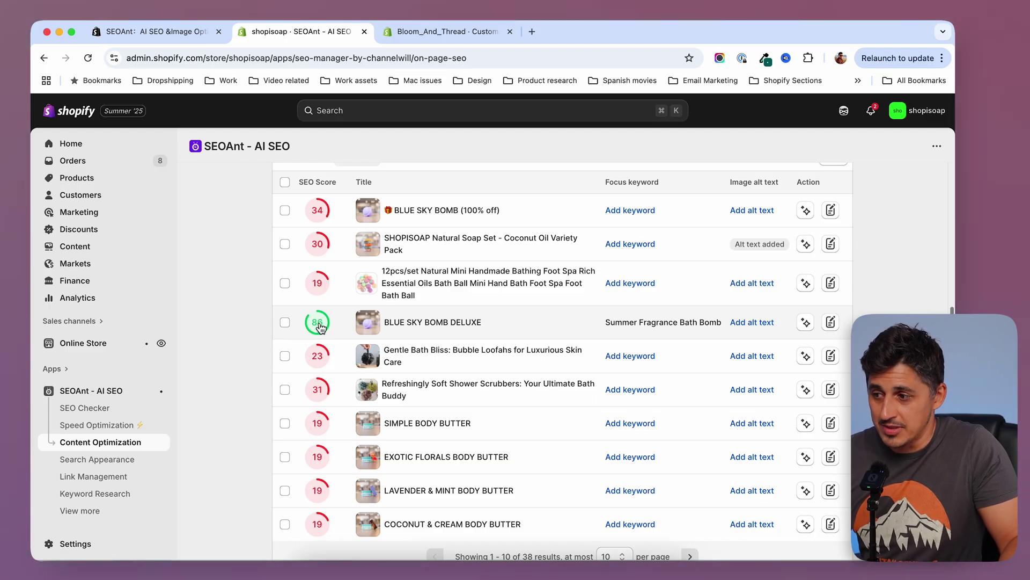
scroll(320, 404, "up", 1)
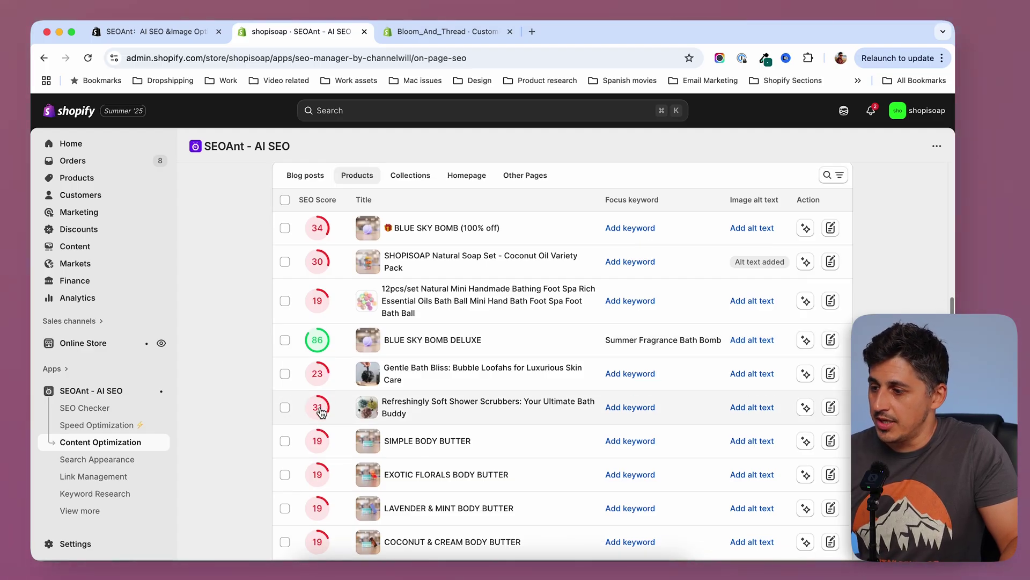
scroll(321, 436, "down", 3)
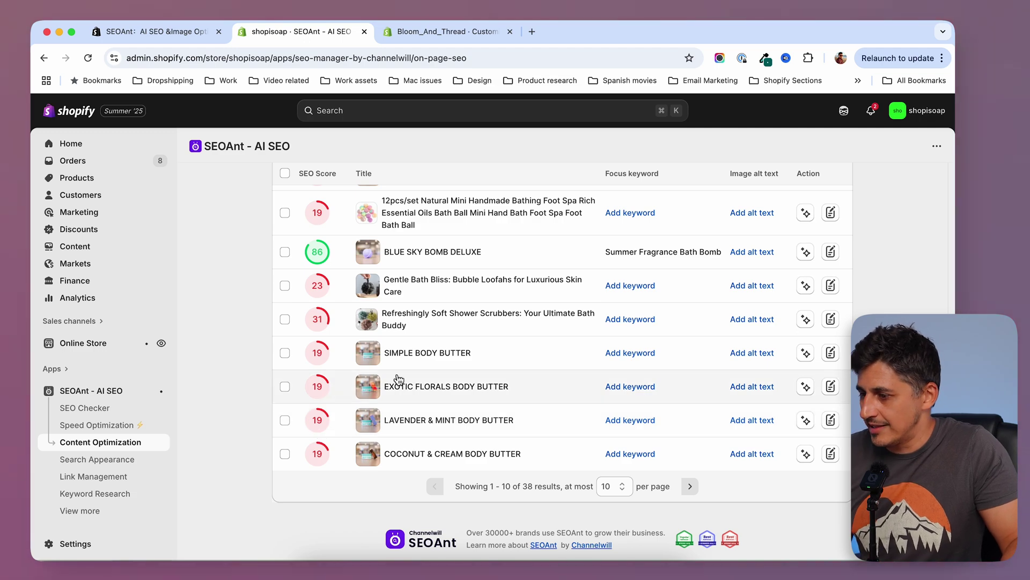
Open the Exotic Florals Body Butter optimize editor and review its 12 SEO issues.
left_click(476, 386)
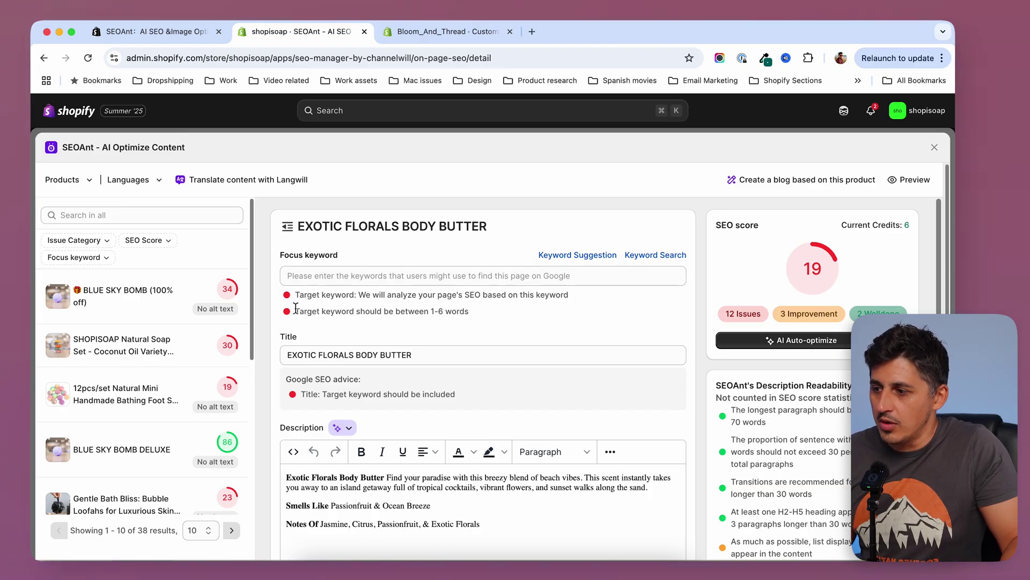
scroll(304, 408, "down", 10)
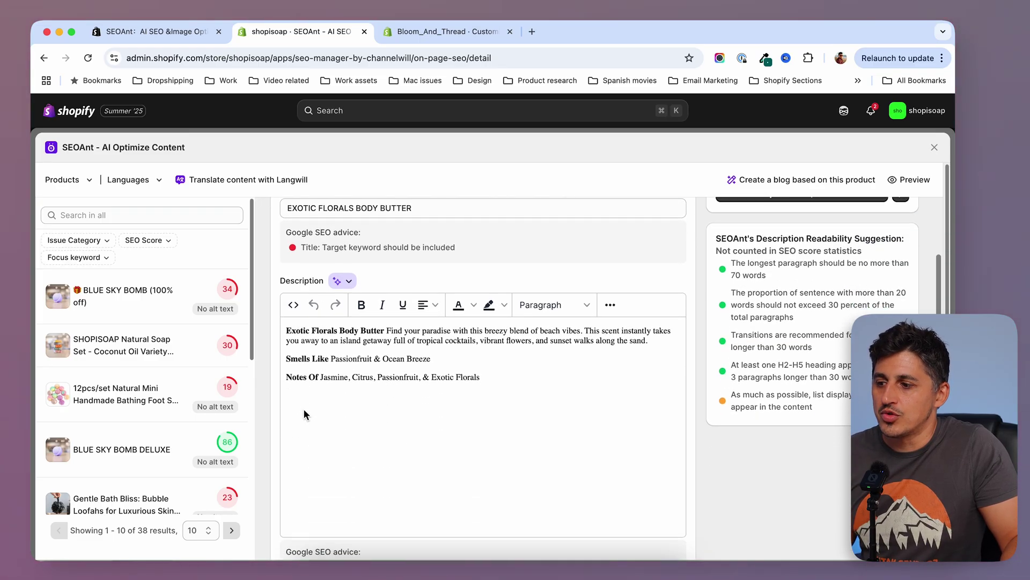
scroll(304, 408, "down", 4)
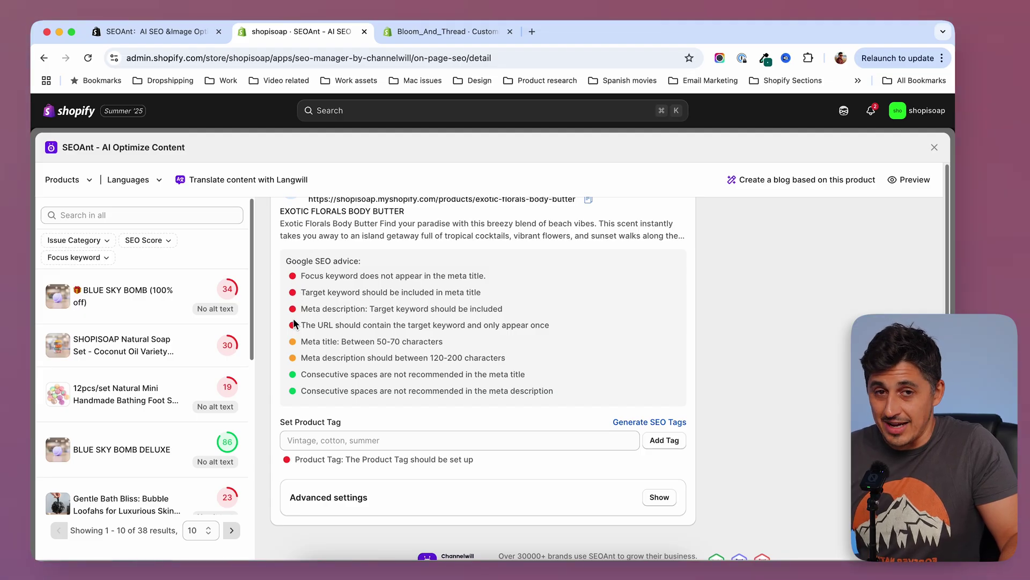
scroll(293, 360, "up", 15)
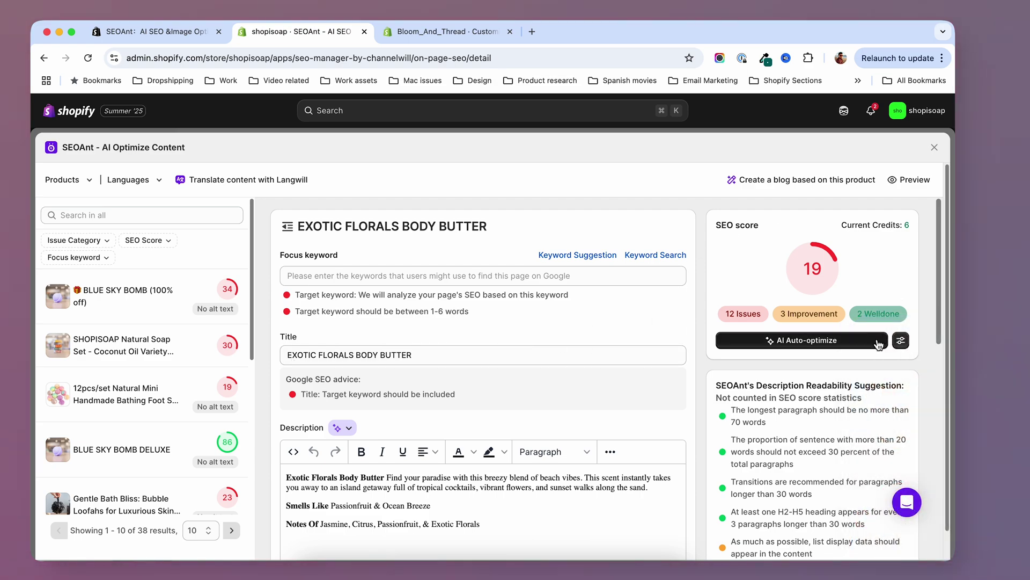
Run AI Auto-optimize and accept all suggestions, adding focus keyword 'exotic body butter' and a new H2.
left_click(809, 343)
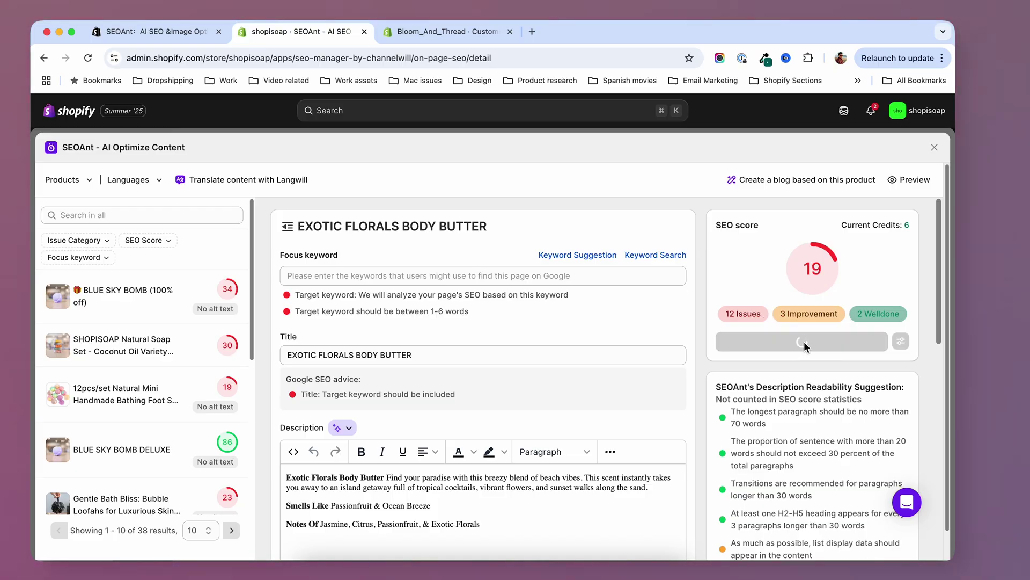
scroll(789, 375, "down", 6)
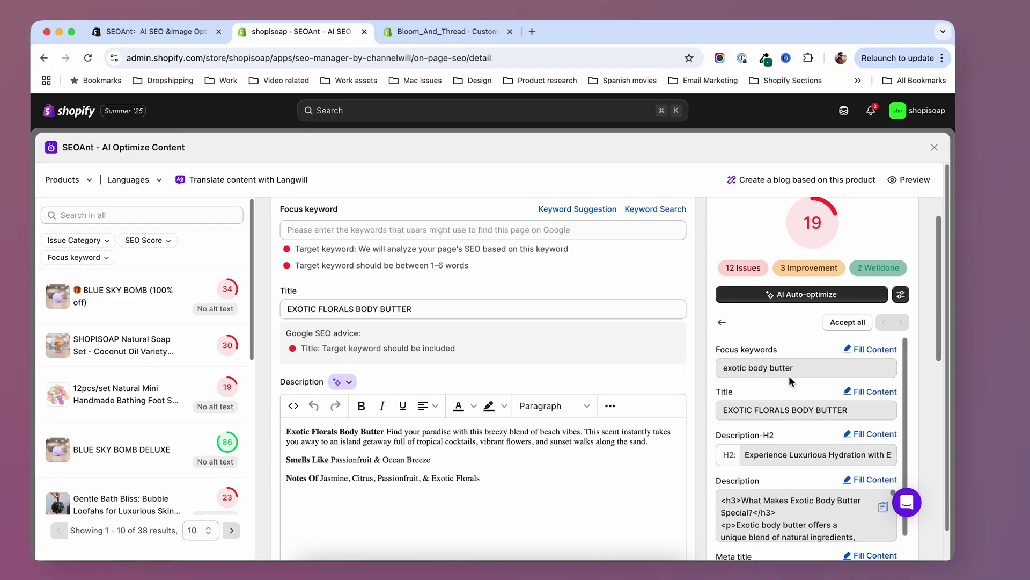
scroll(788, 375, "down", 3)
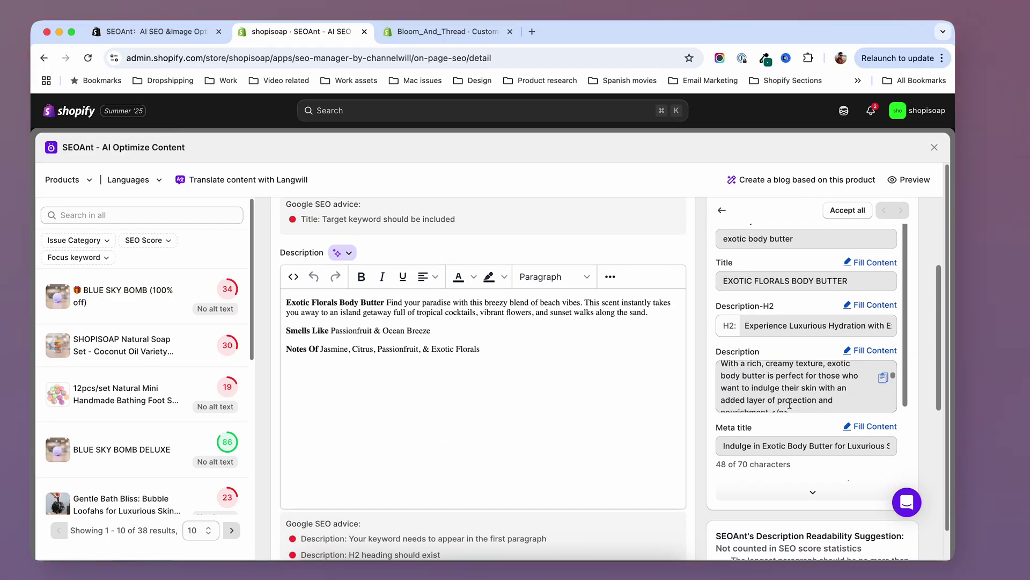
scroll(786, 423, "down", 4)
scroll(787, 423, "up", 4)
scroll(763, 300, "up", 6)
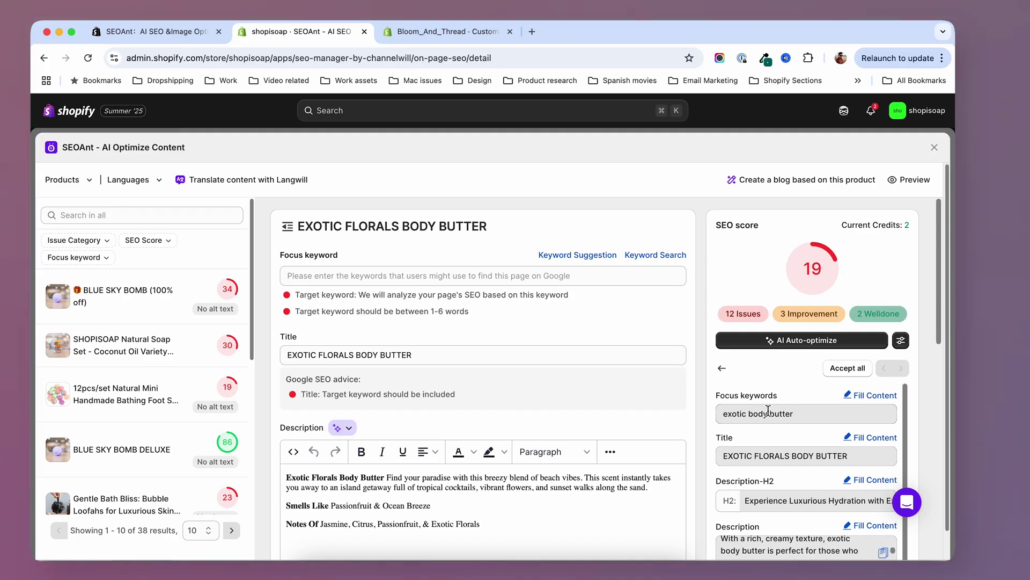
scroll(721, 382, "down", 2)
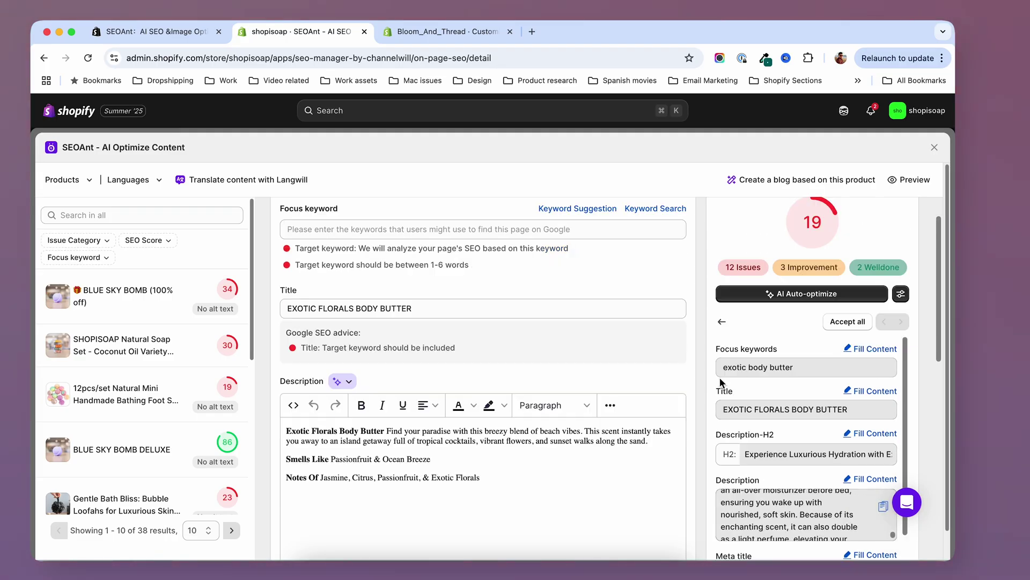
left_click(854, 324)
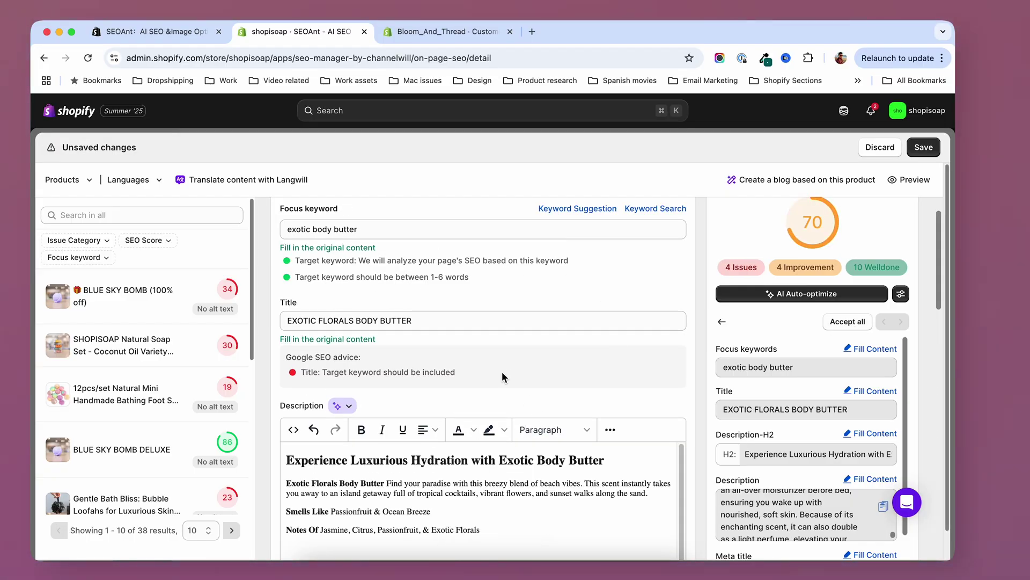
scroll(508, 373, "up", 2)
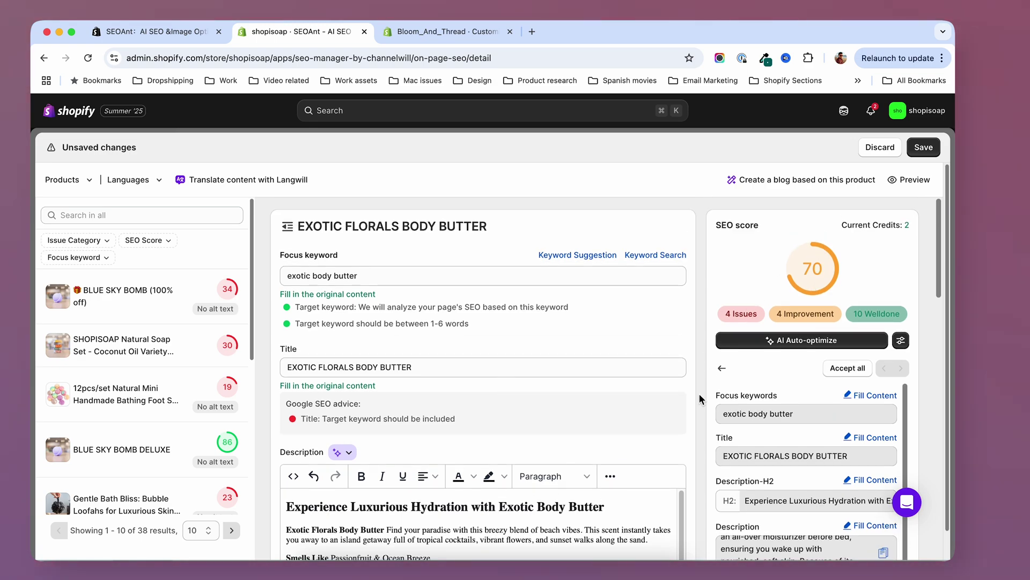
scroll(700, 394, "down", 2)
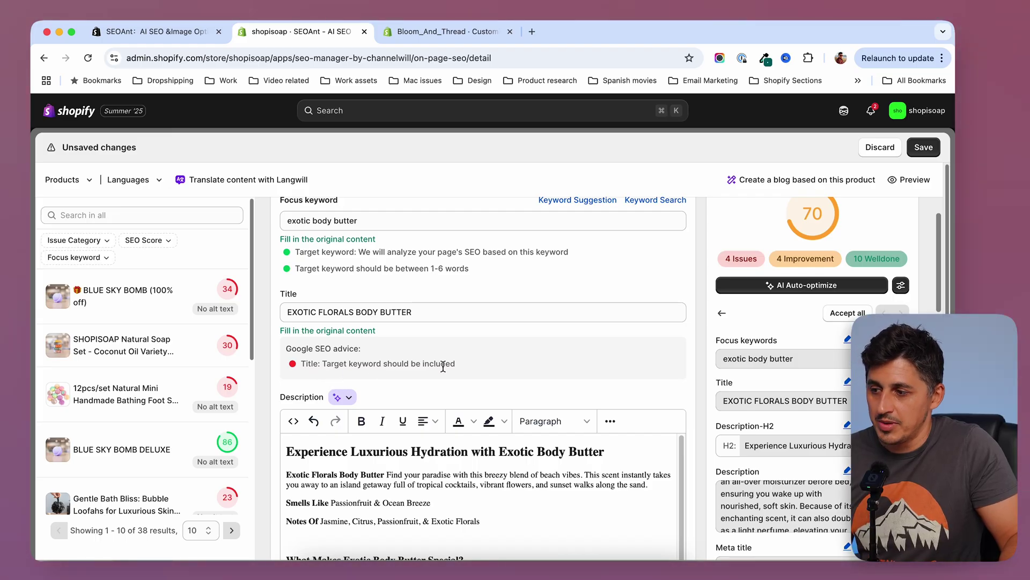
Append '(exotic body butter)' to the product title, raising the SEO score to 78.
scroll(379, 322, "up", 2)
left_click_drag(358, 275, 263, 279)
key("super+c")
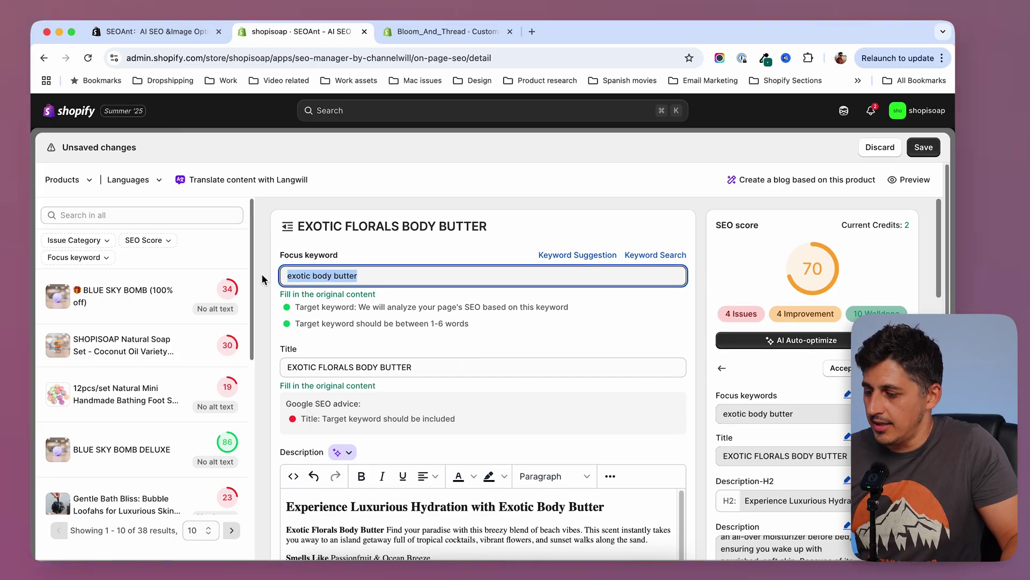
left_click(442, 369)
type("()")
key("super+v")
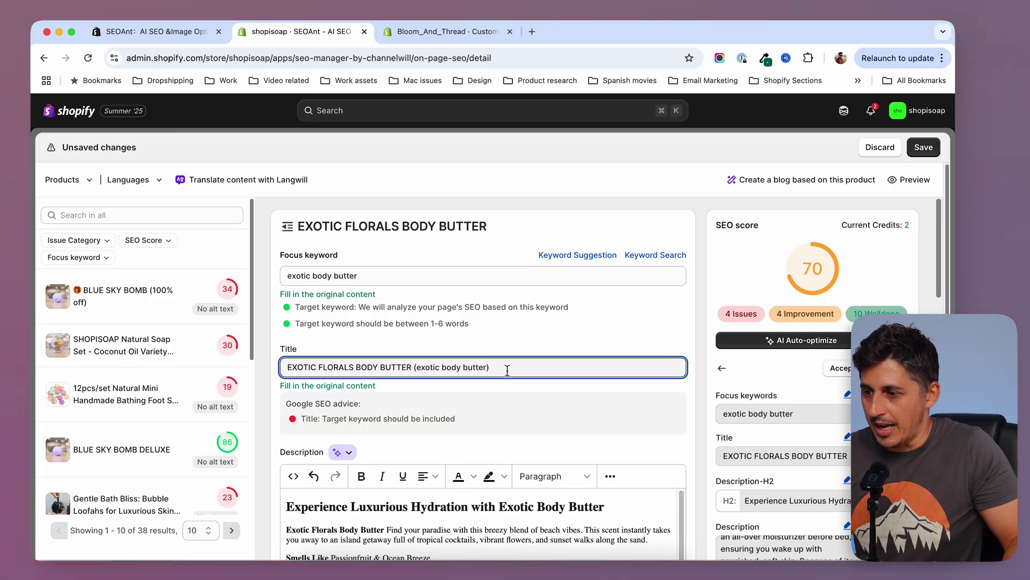
left_click(713, 393)
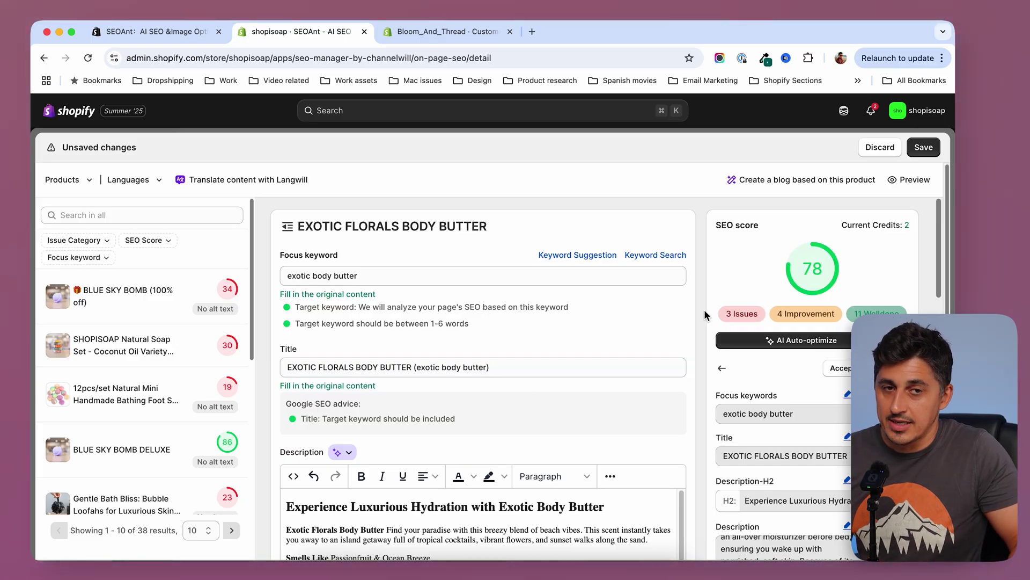
scroll(707, 397, "down", 10)
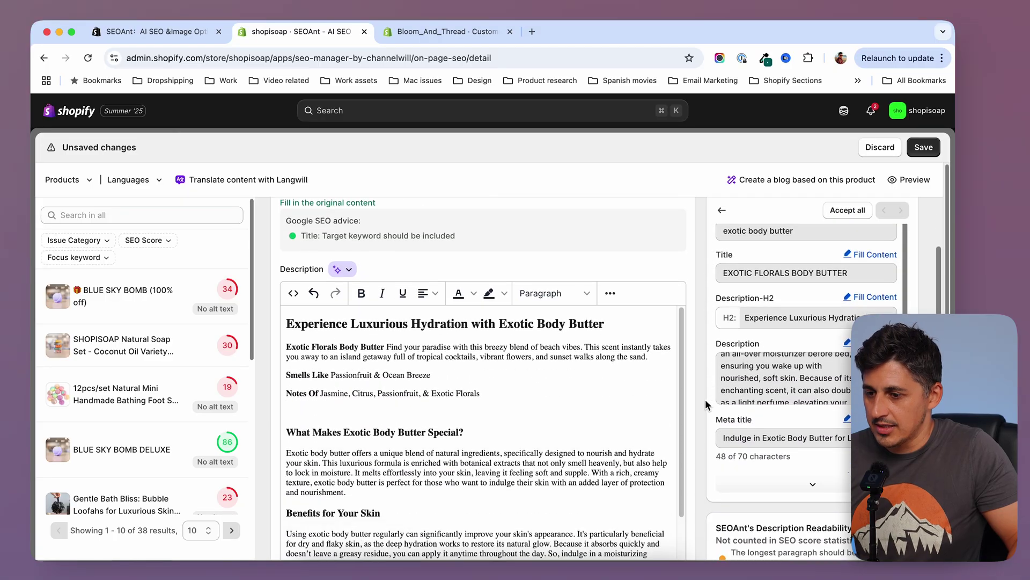
scroll(703, 401, "up", 1)
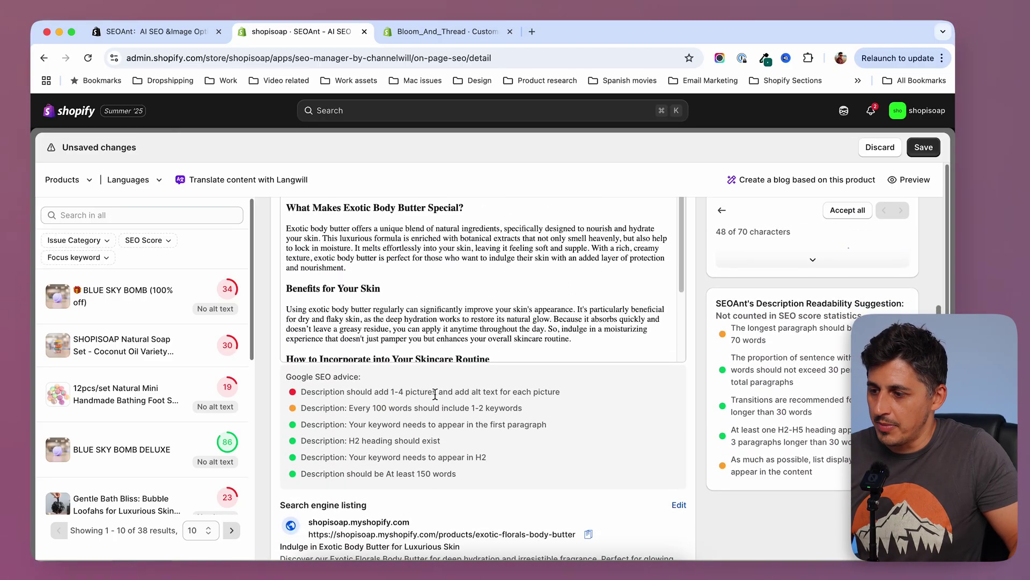
scroll(671, 330, "up", 10)
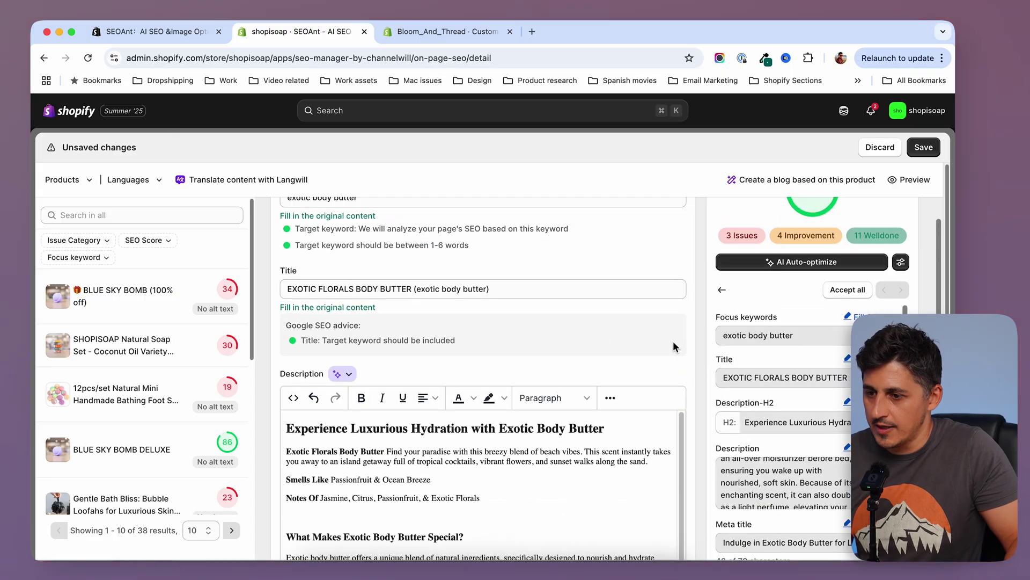
scroll(703, 408, "down", 5)
Insert an uploaded image with alt text 'random image' above the 'What Makes…' heading.
left_click(328, 400)
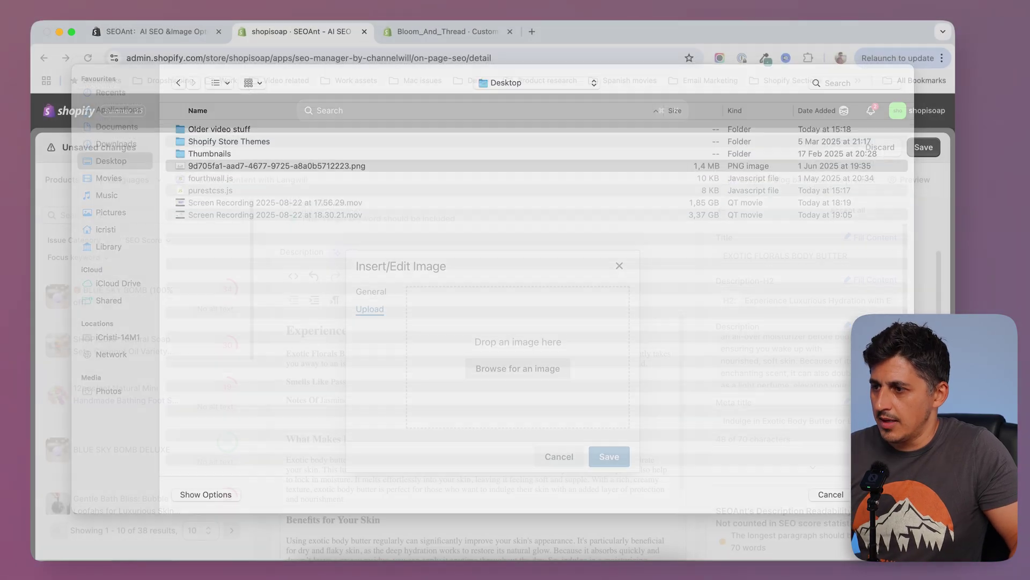
key("Return")
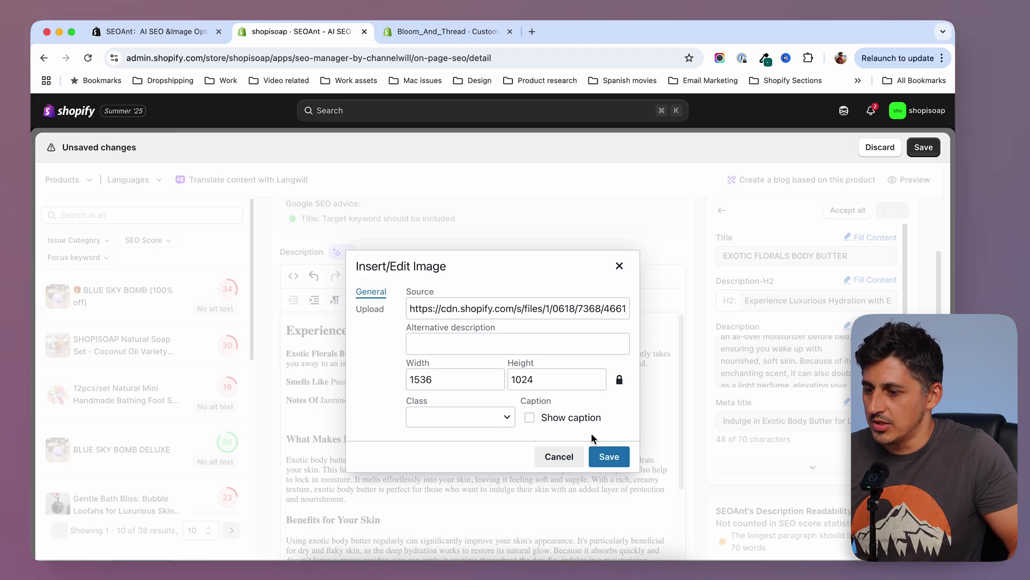
left_click(468, 347)
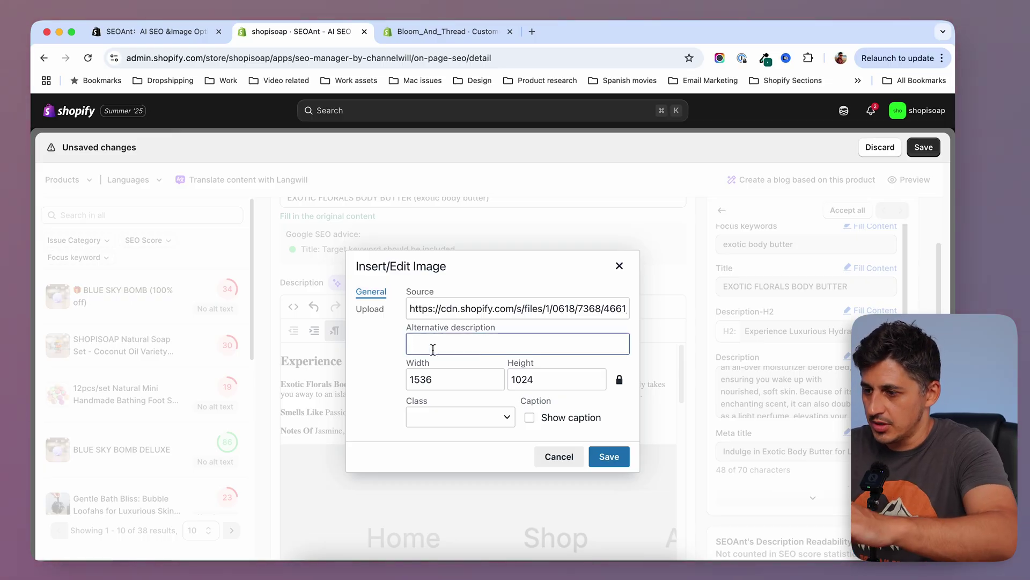
type("random image")
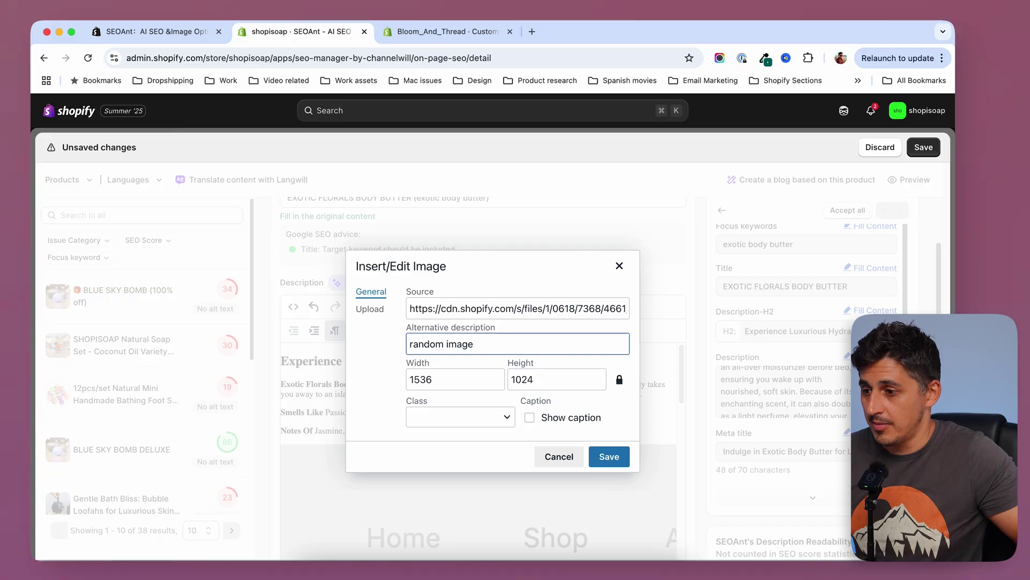
left_click(610, 457)
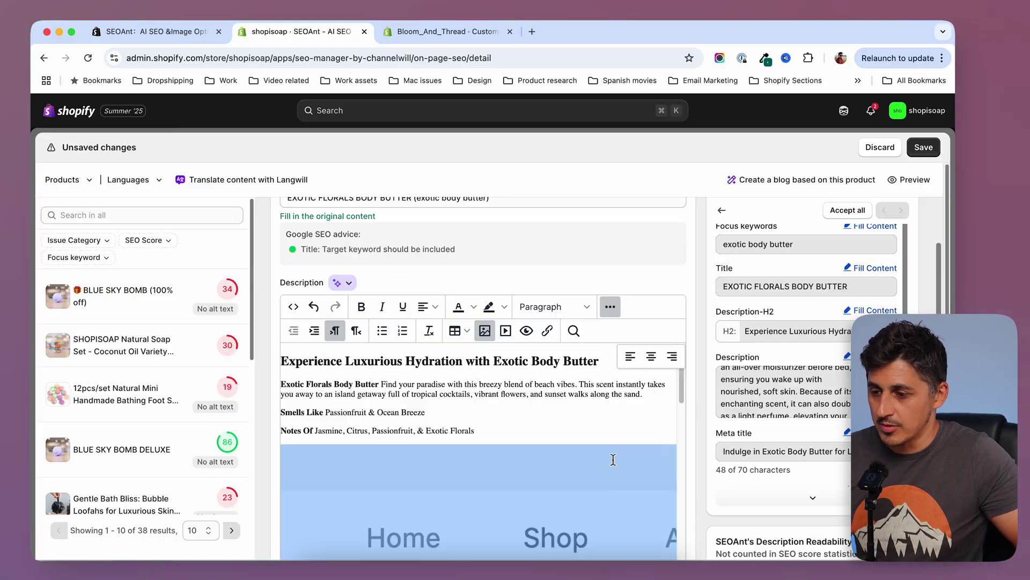
left_click(689, 291)
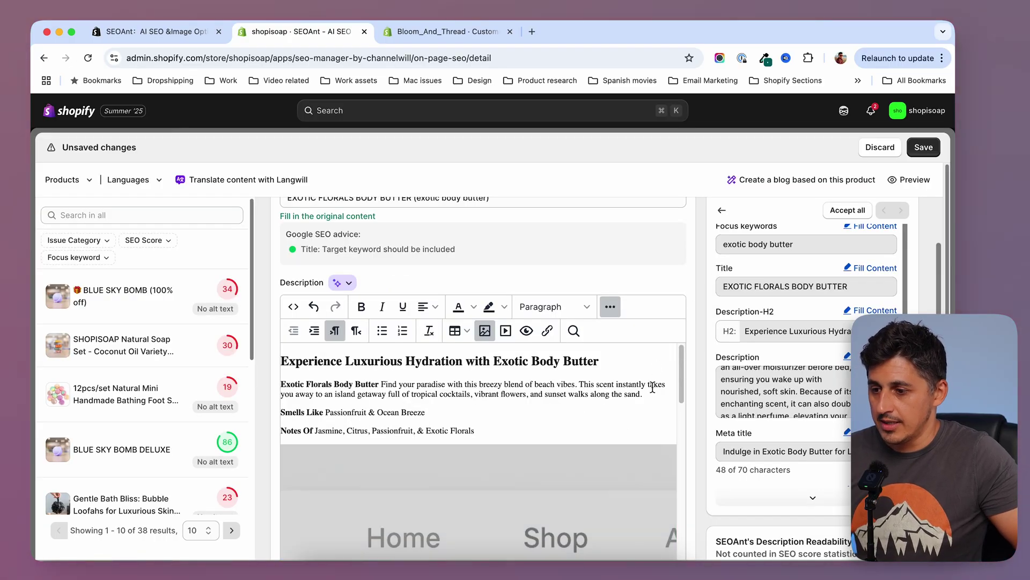
scroll(652, 386, "up", 5)
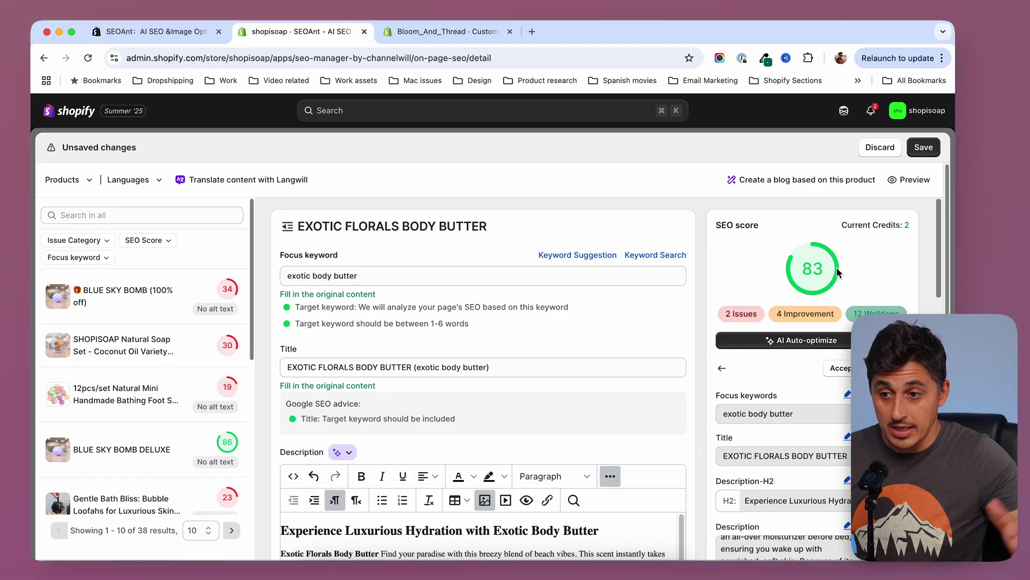
Append '(exotic body butter)' to the meta description, reaching 133 characters and an SEO score of 90.
scroll(699, 350, "down", 1)
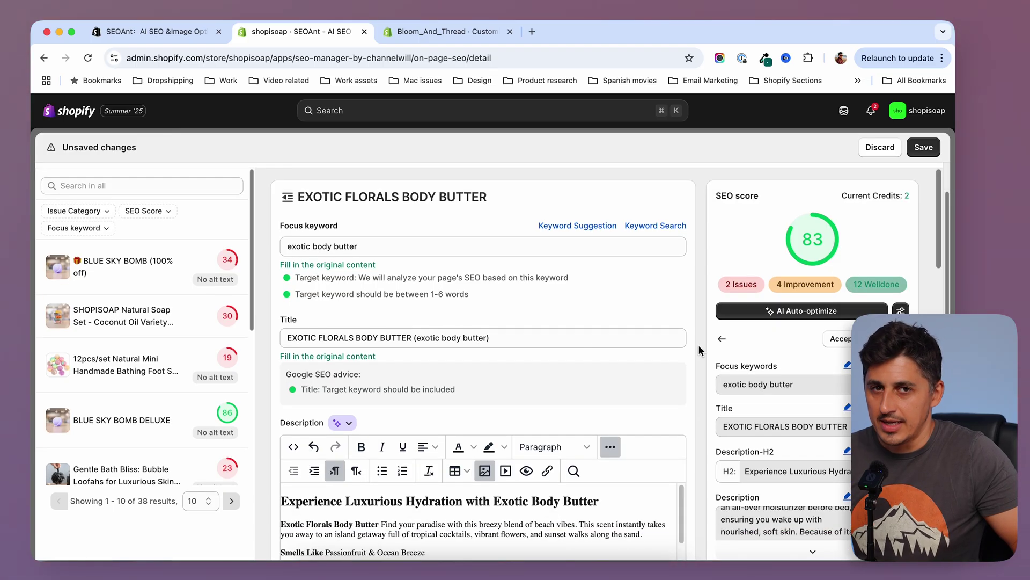
scroll(703, 359, "down", 15)
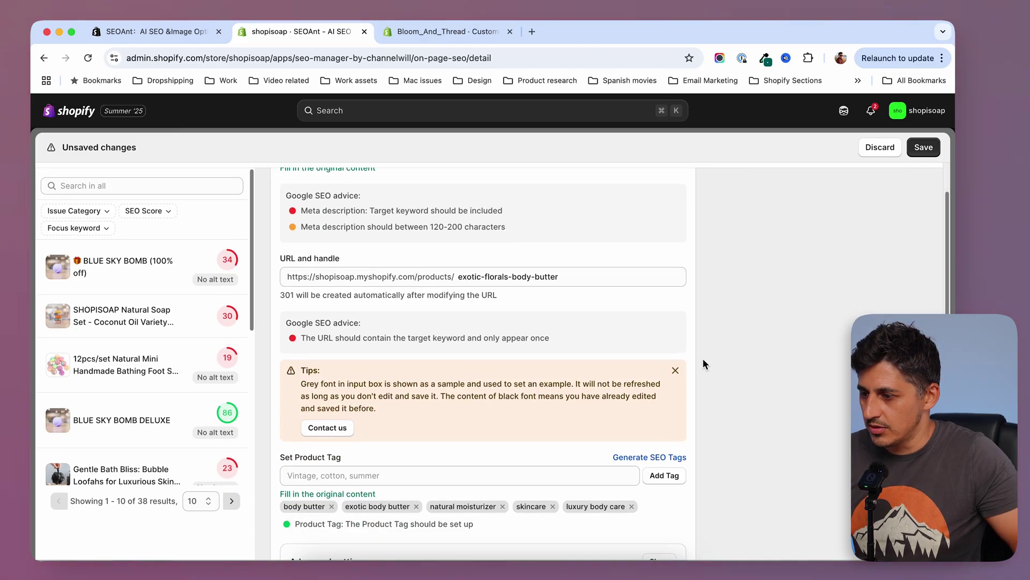
scroll(703, 359, "up", 8)
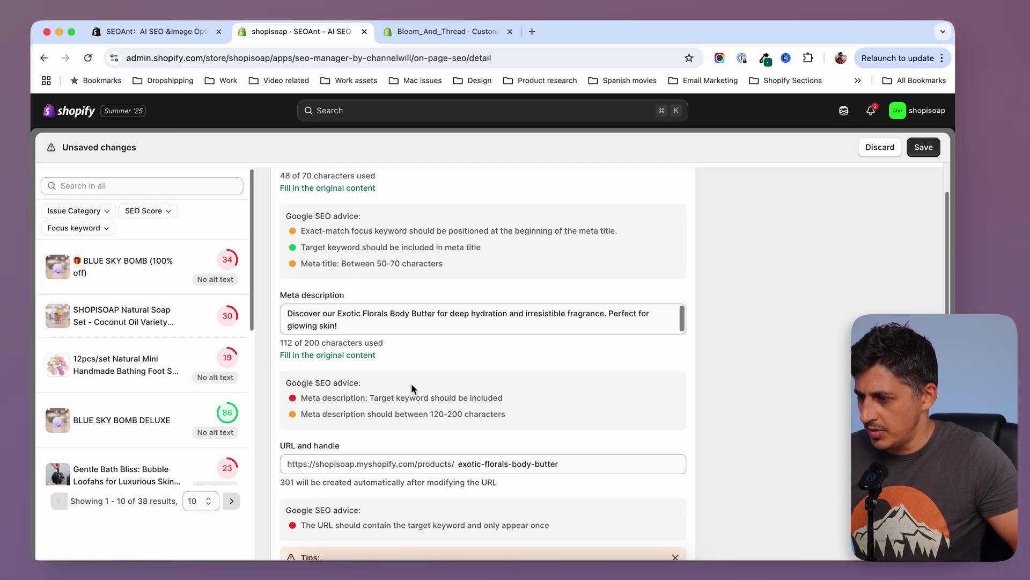
scroll(688, 394, "up", 10)
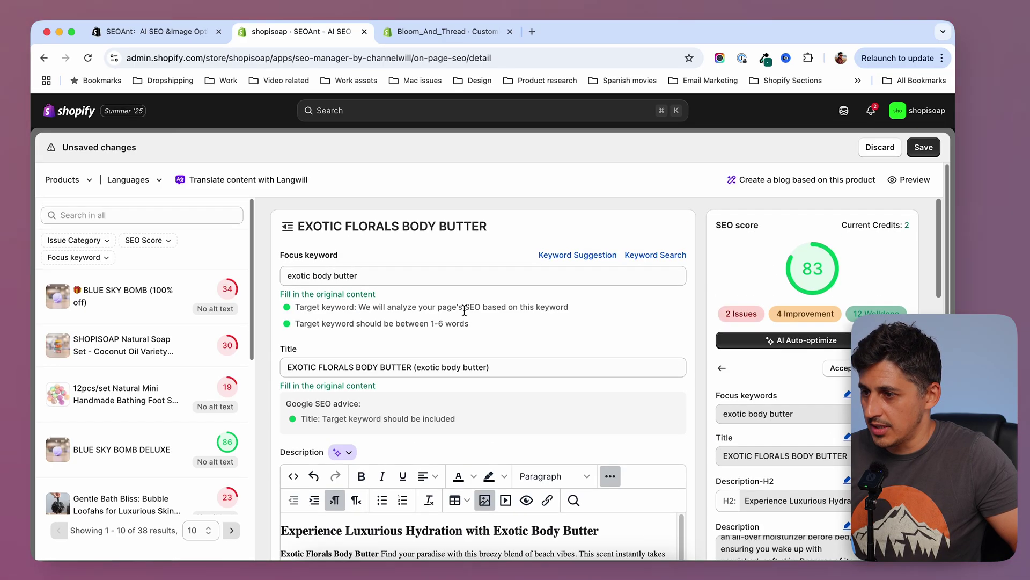
left_click_drag(358, 275, 243, 281)
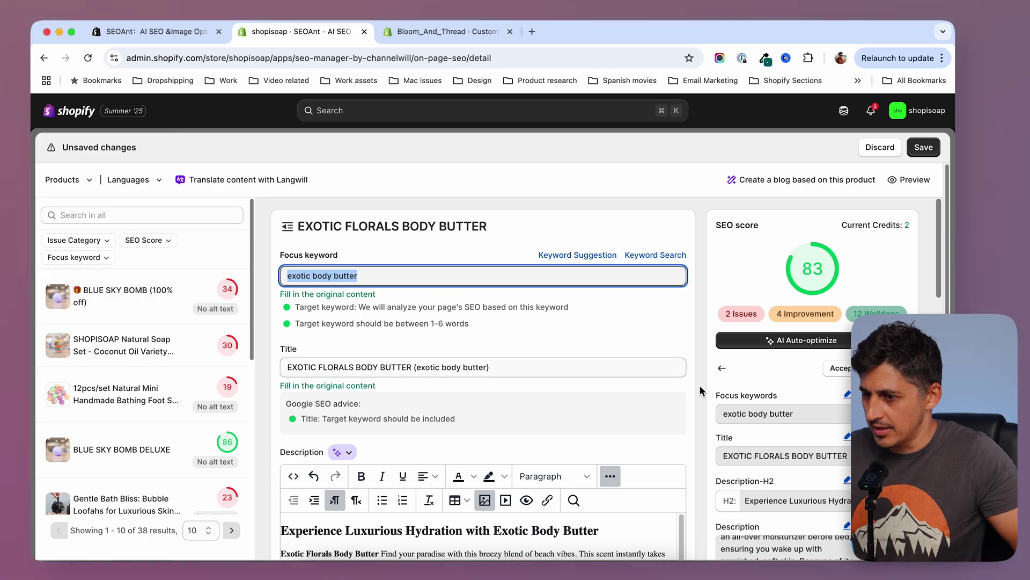
scroll(694, 451, "down", 15)
scroll(298, 297, "up", 2)
scroll(298, 301, "up", 5)
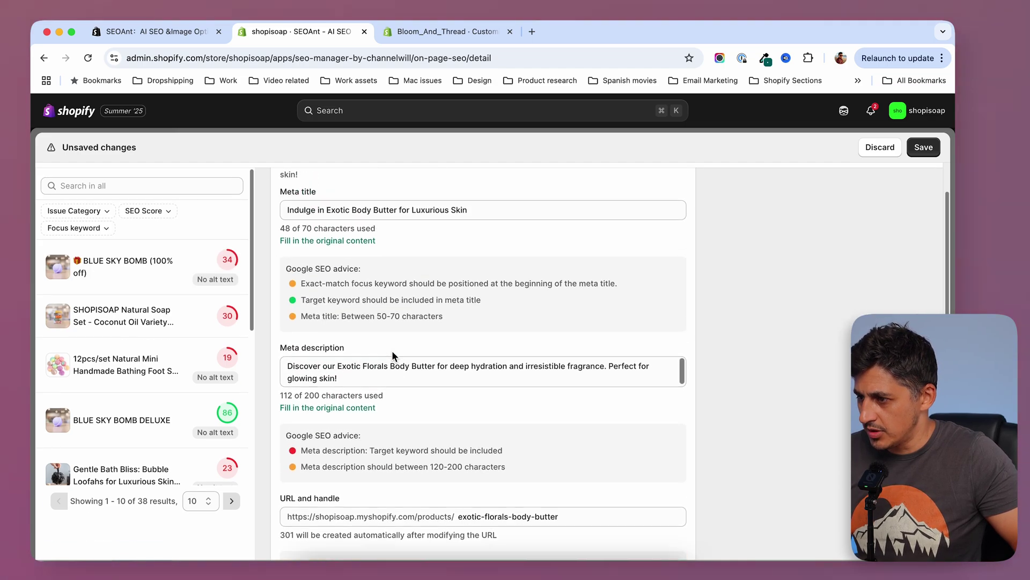
left_click(375, 378)
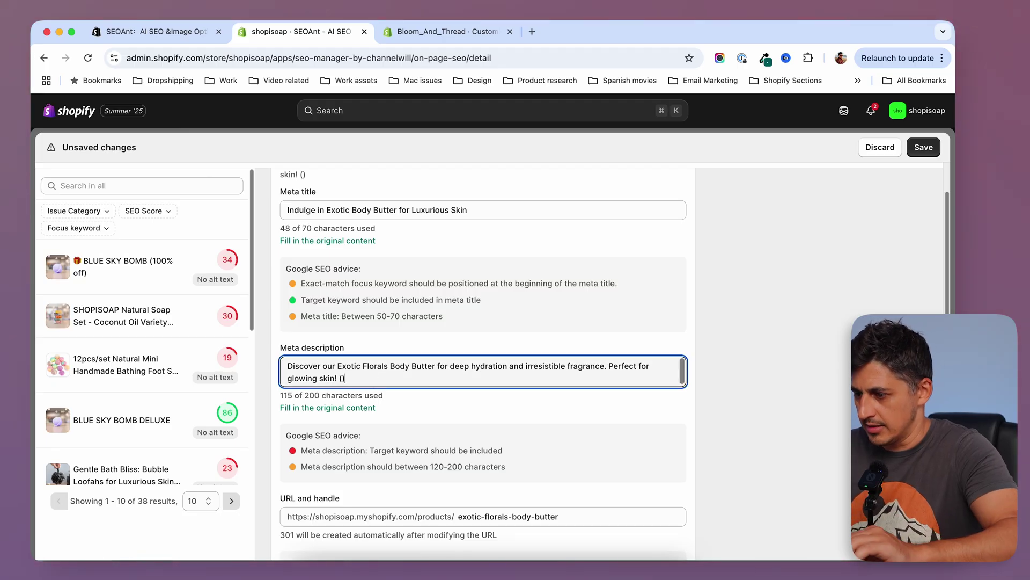
type("(exotic body butter)")
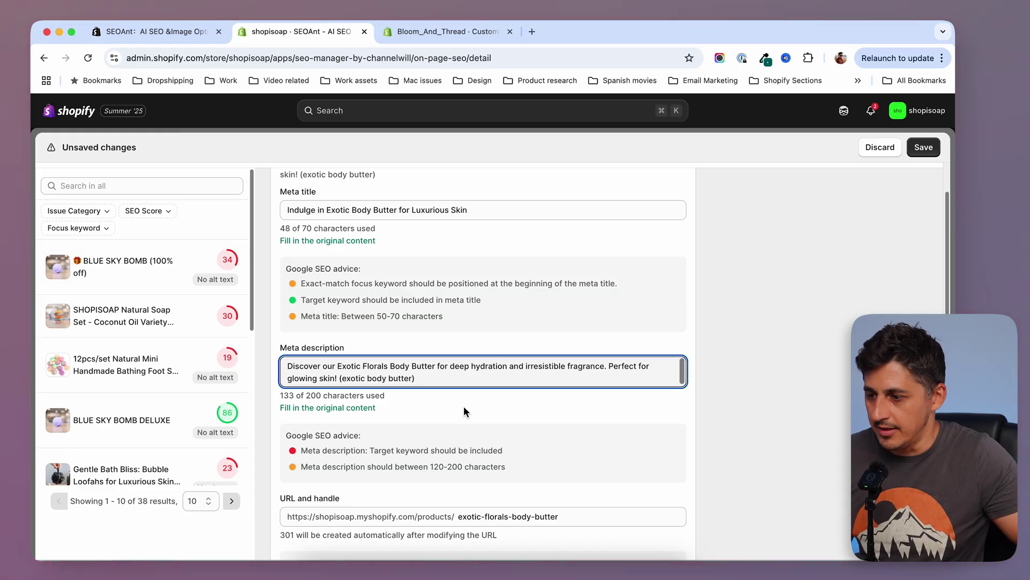
left_click(464, 407)
scroll(704, 340, "down", 3)
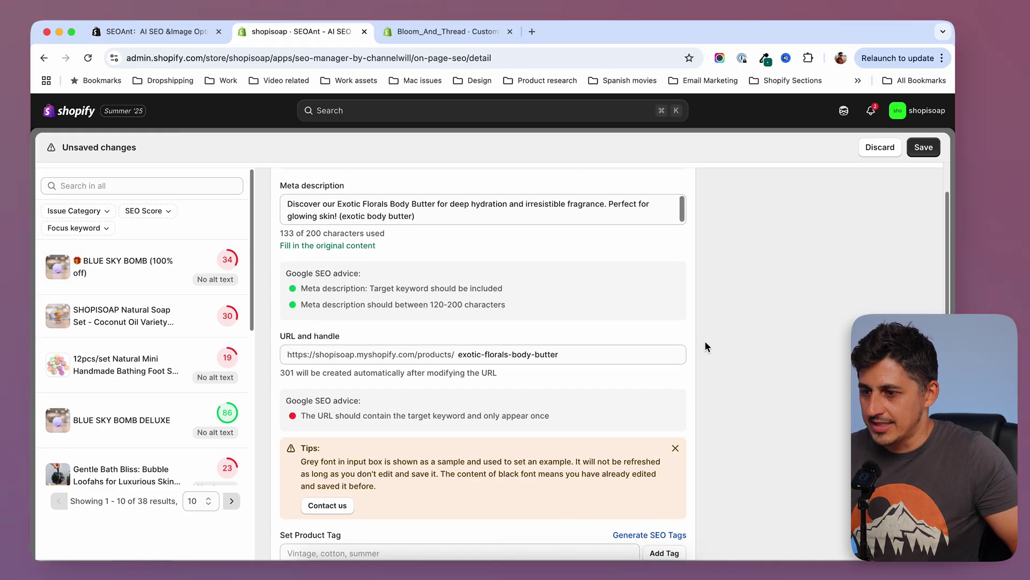
scroll(704, 340, "up", 15)
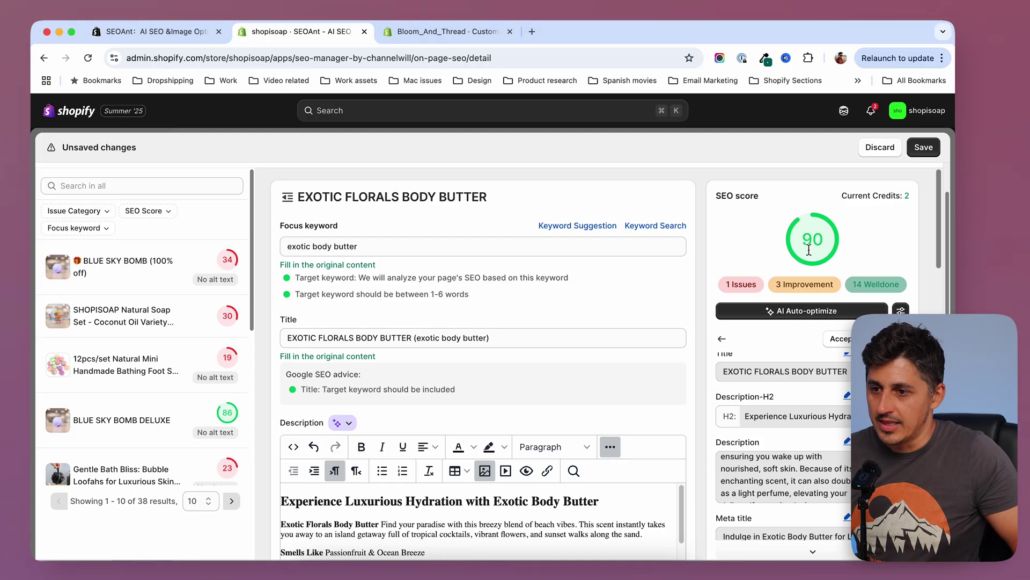
Save the body butter's SEO changes, close the editor, and return to the SEOAnt App Store listing.
left_click(924, 147)
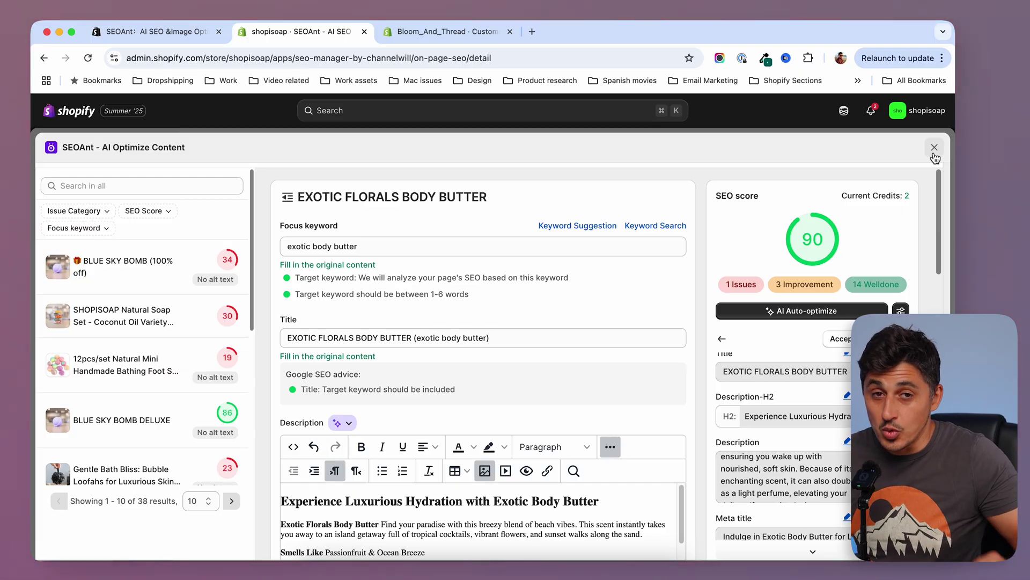
left_click(934, 147)
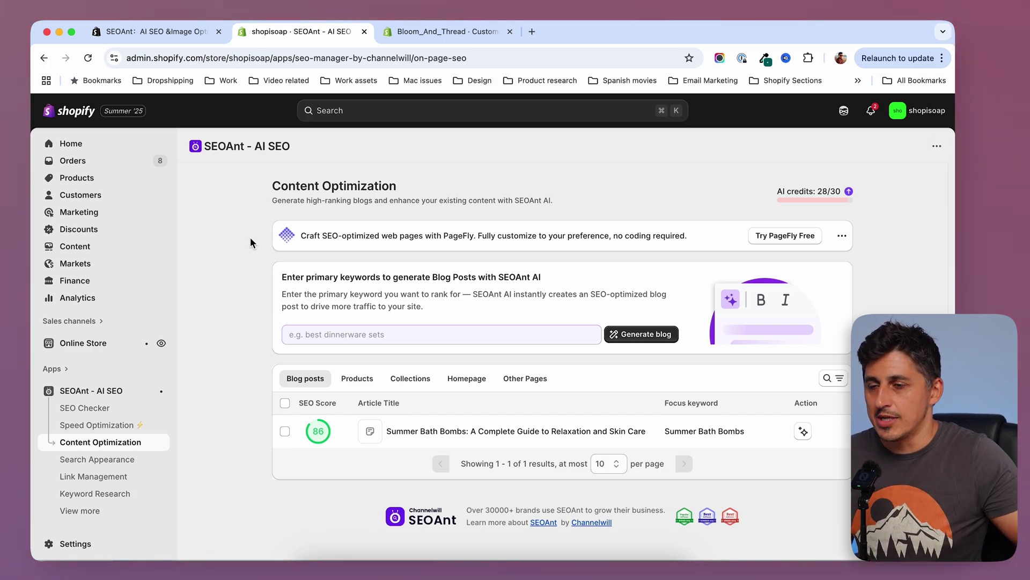
left_click(173, 35)
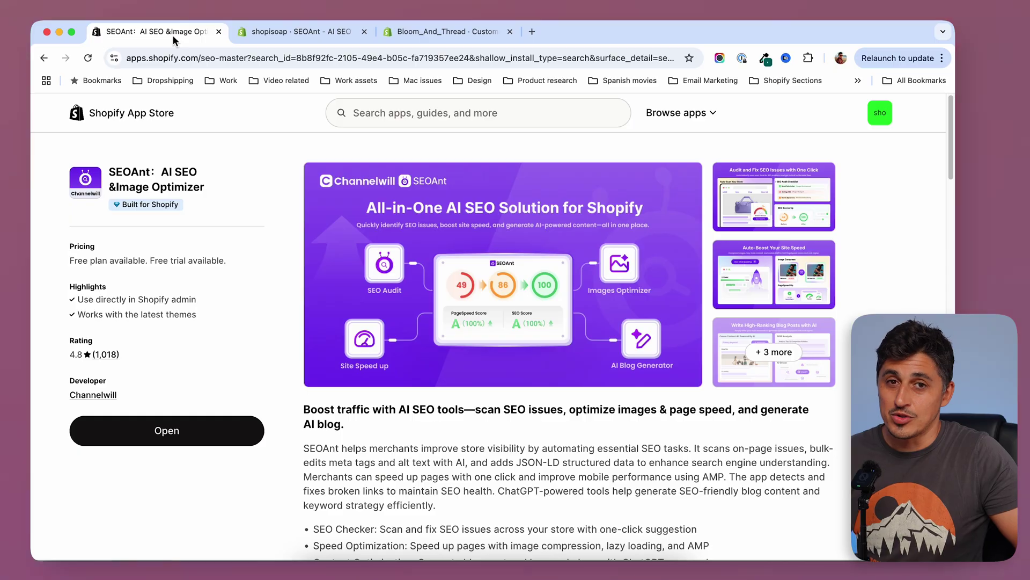